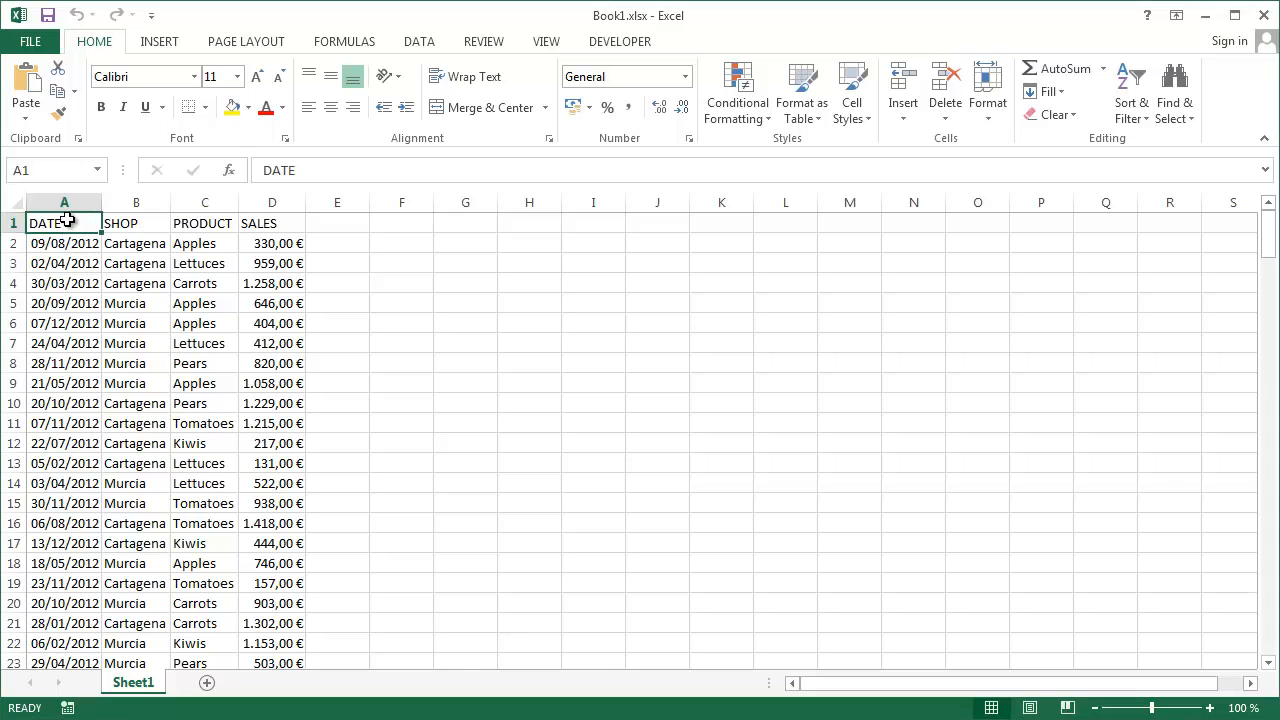
Step: Check the extent of the sales data and create a PivotTable from Sheet1!$A$1:$D$201 on a new worksheet
key(Down)
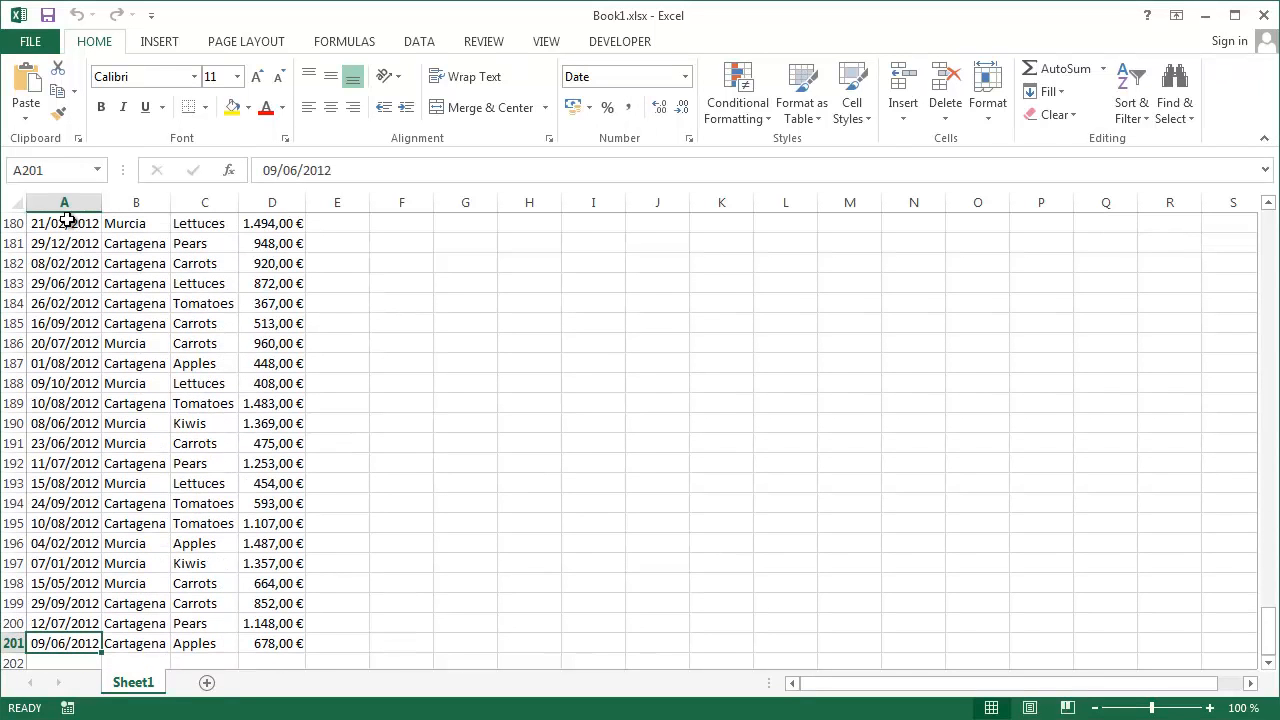
key(End)
key(Up)
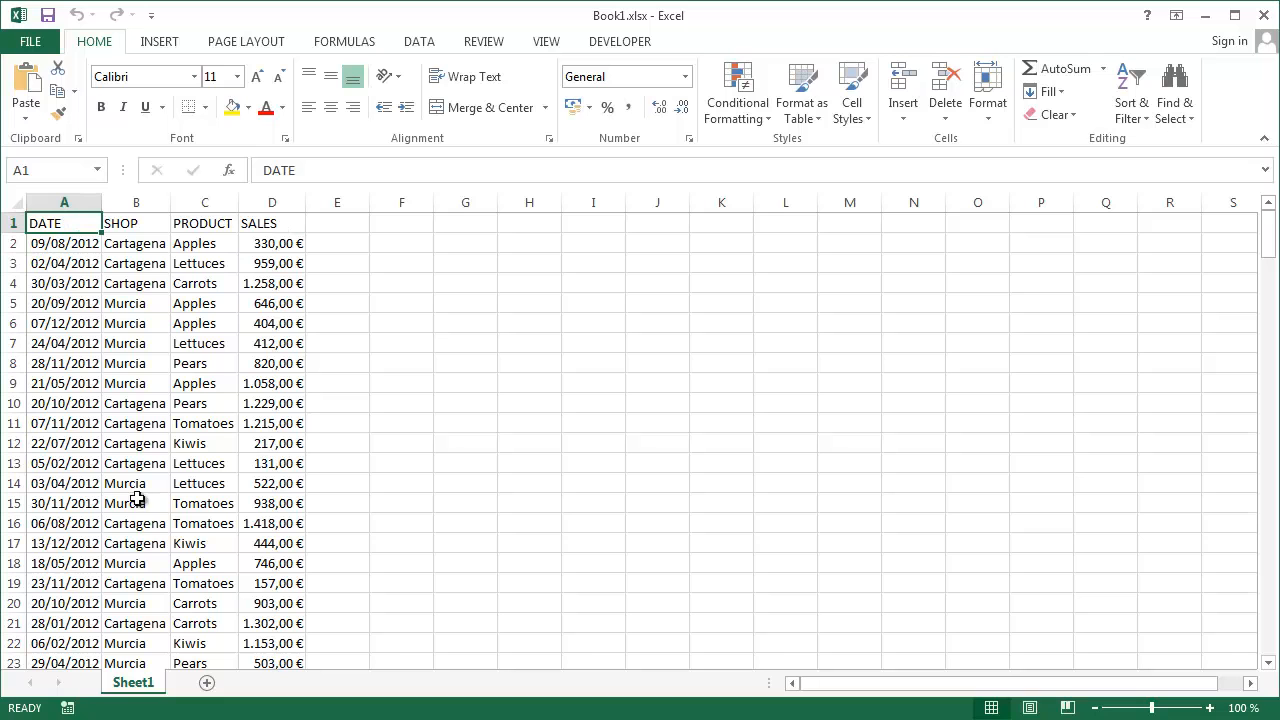
click(170, 48)
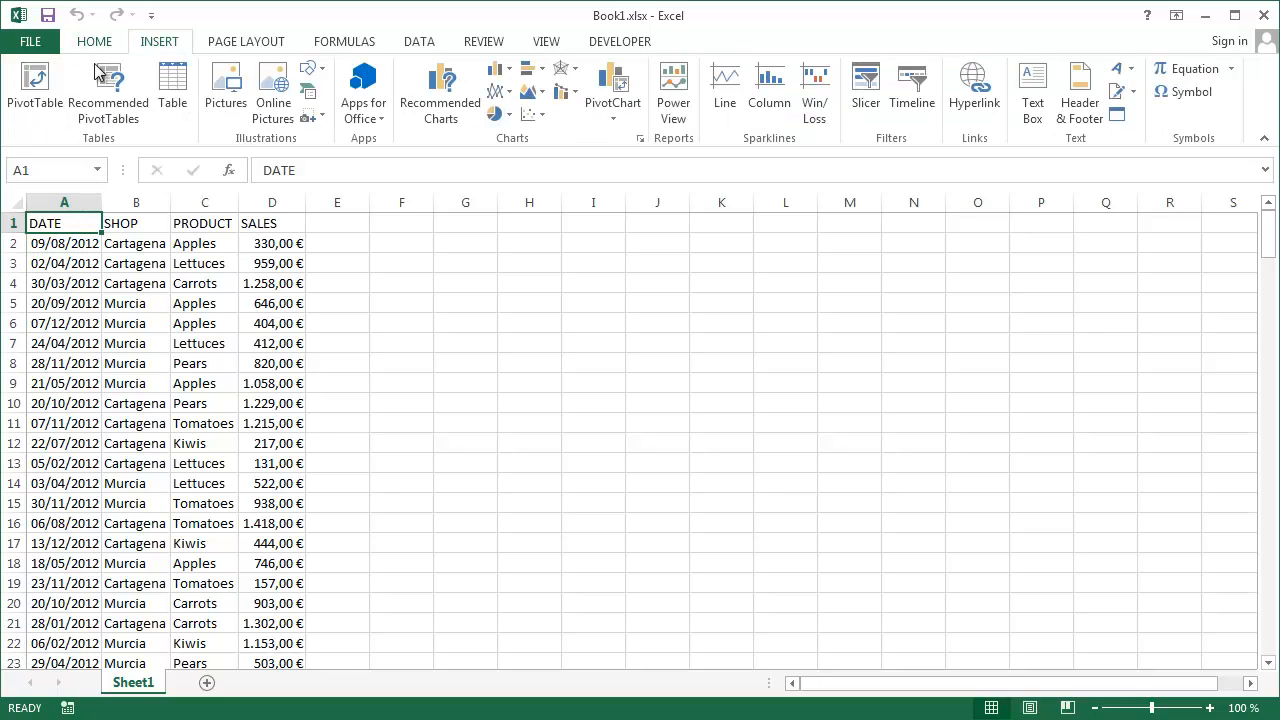
click(41, 107)
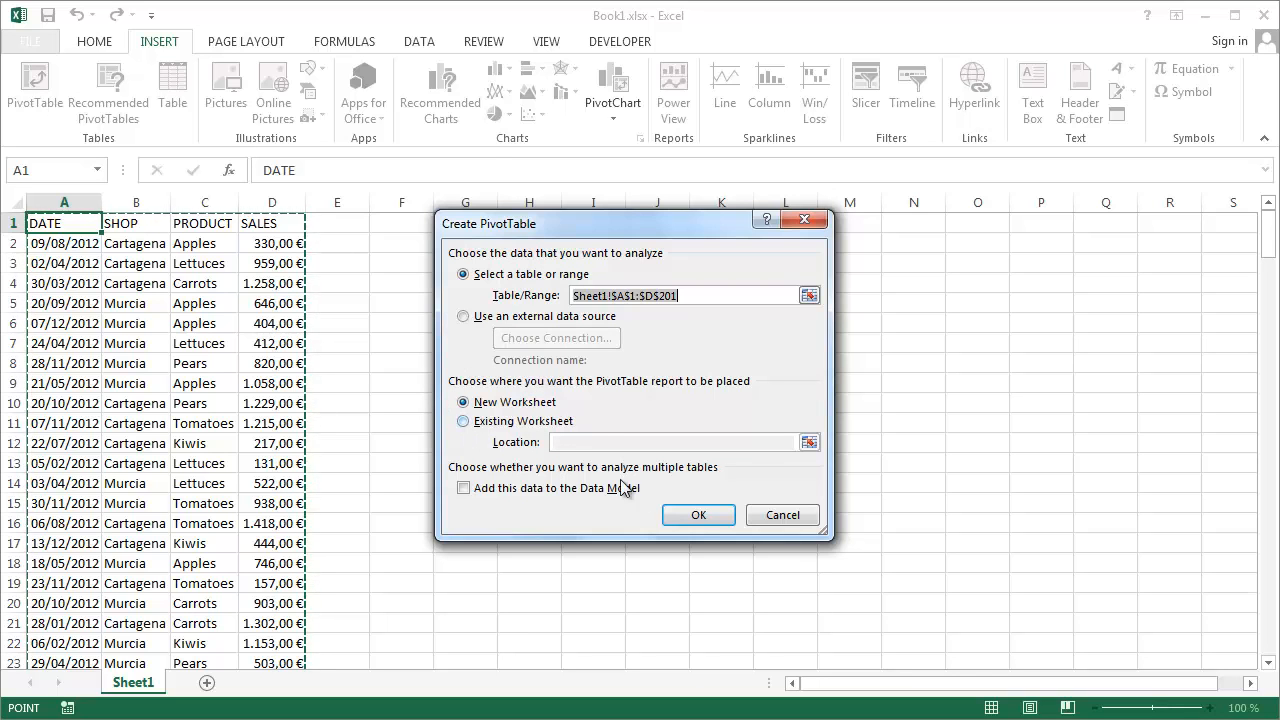
click(697, 516)
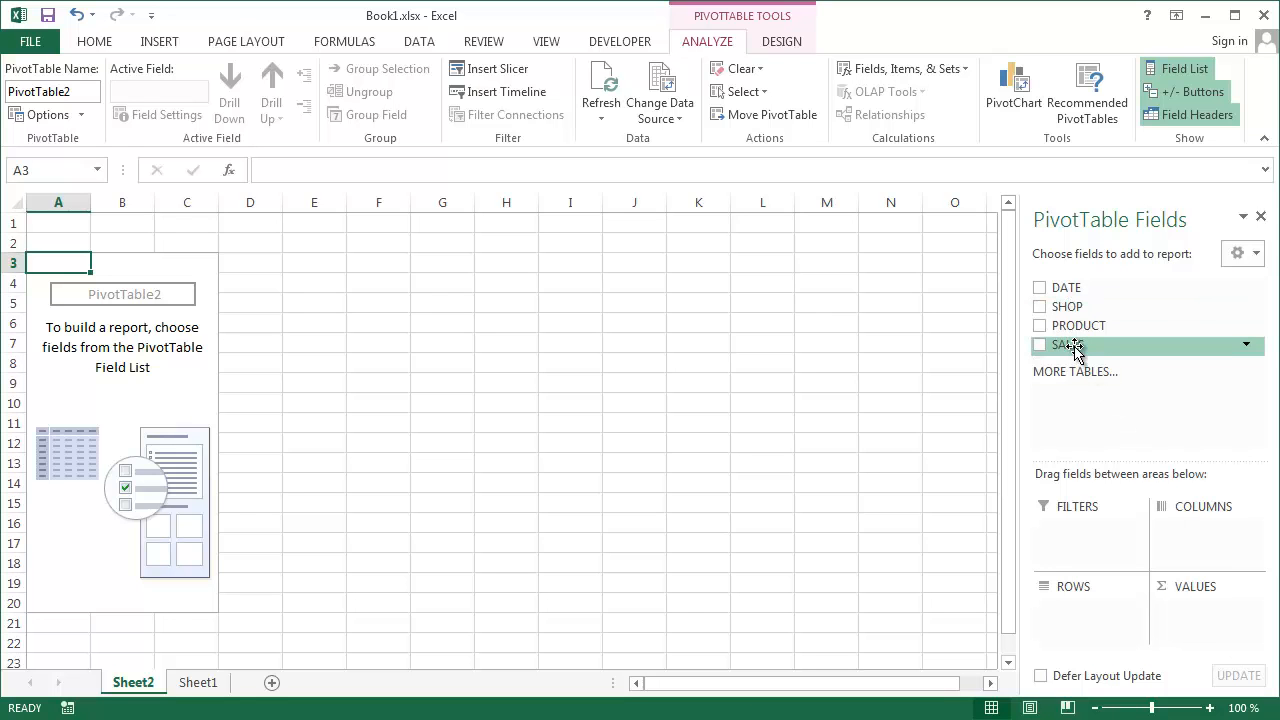
Step: Lay out the PivotTable with SALES summed as values, PRODUCT in the rows and SHOP in the columns
drag(1075, 350, 1207, 619)
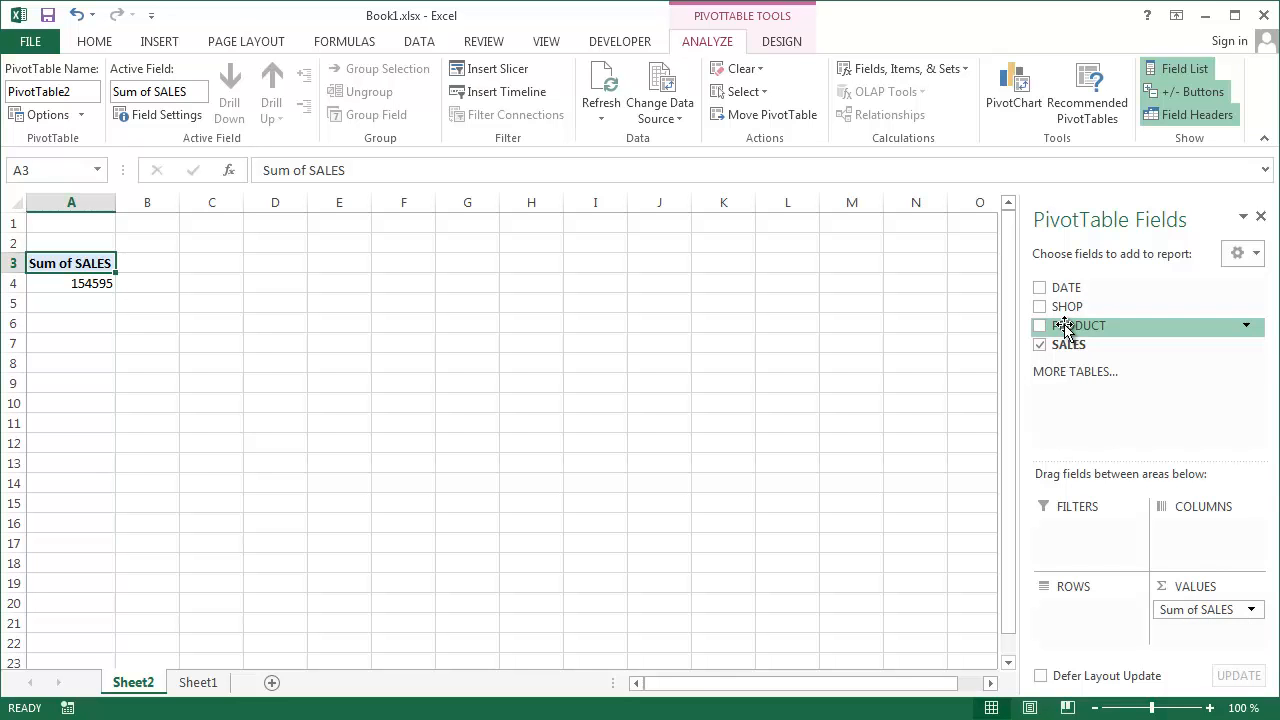
drag(1065, 328, 1118, 620)
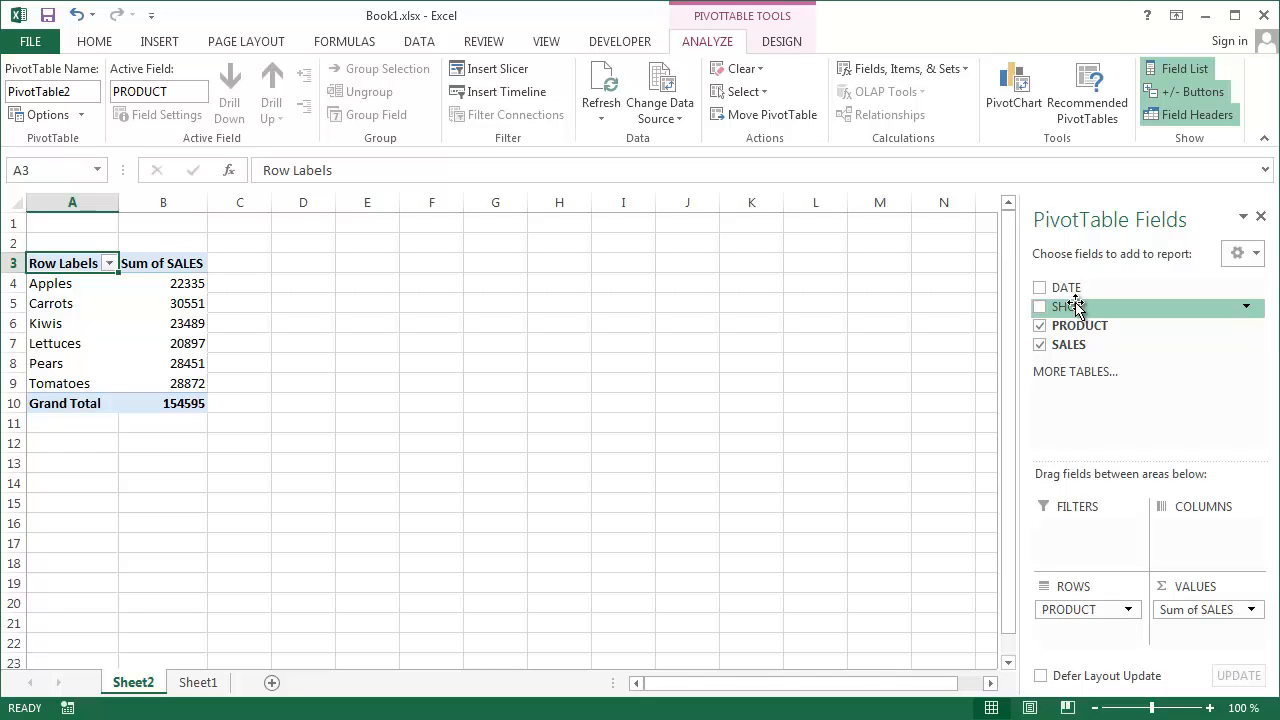
drag(1075, 307, 1201, 535)
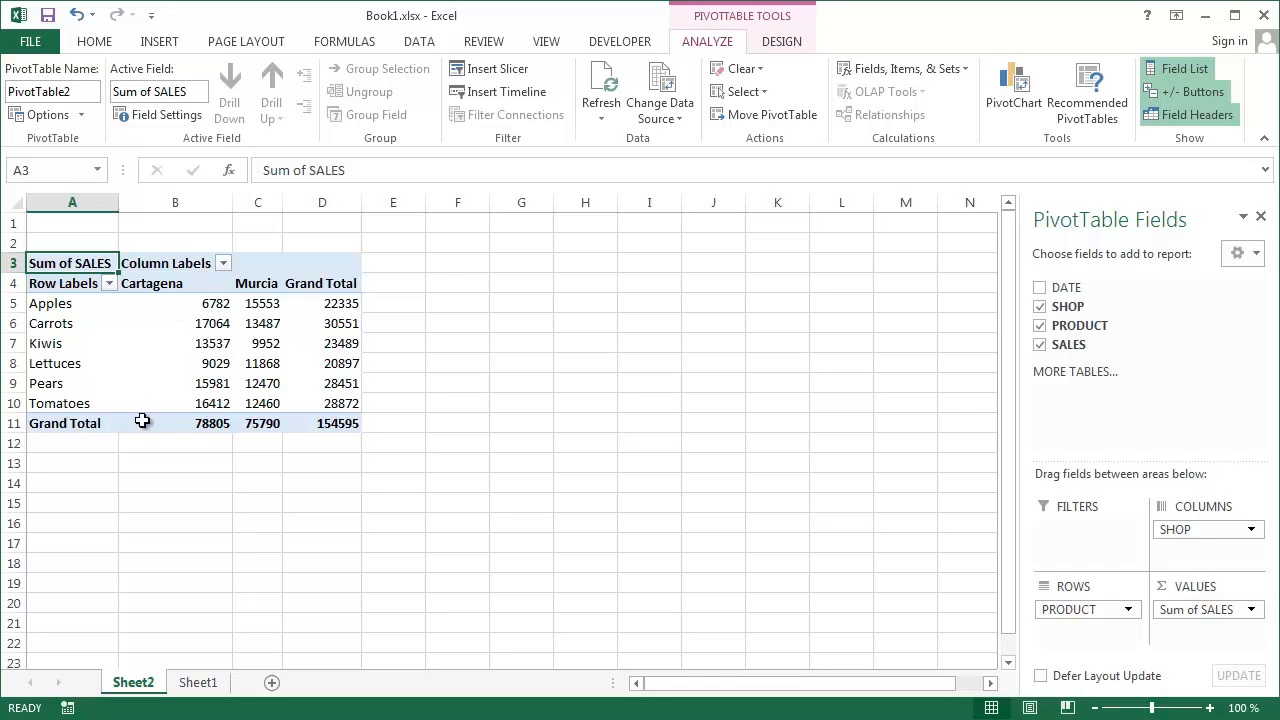
Step: Rename the Sum of SALES value field to Total sales and format its numbers as Currency in euros with two decimals
mouse_move(147, 423)
mouse_move(313, 411)
click(1252, 611)
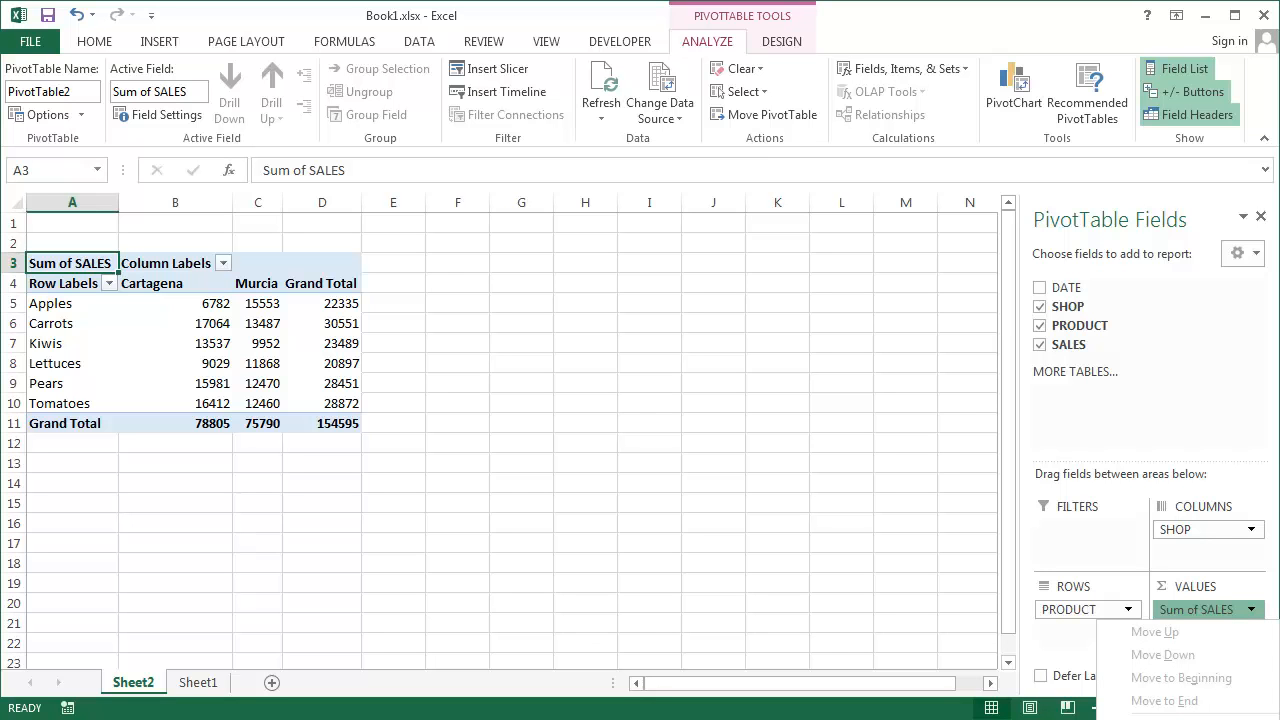
key(n)
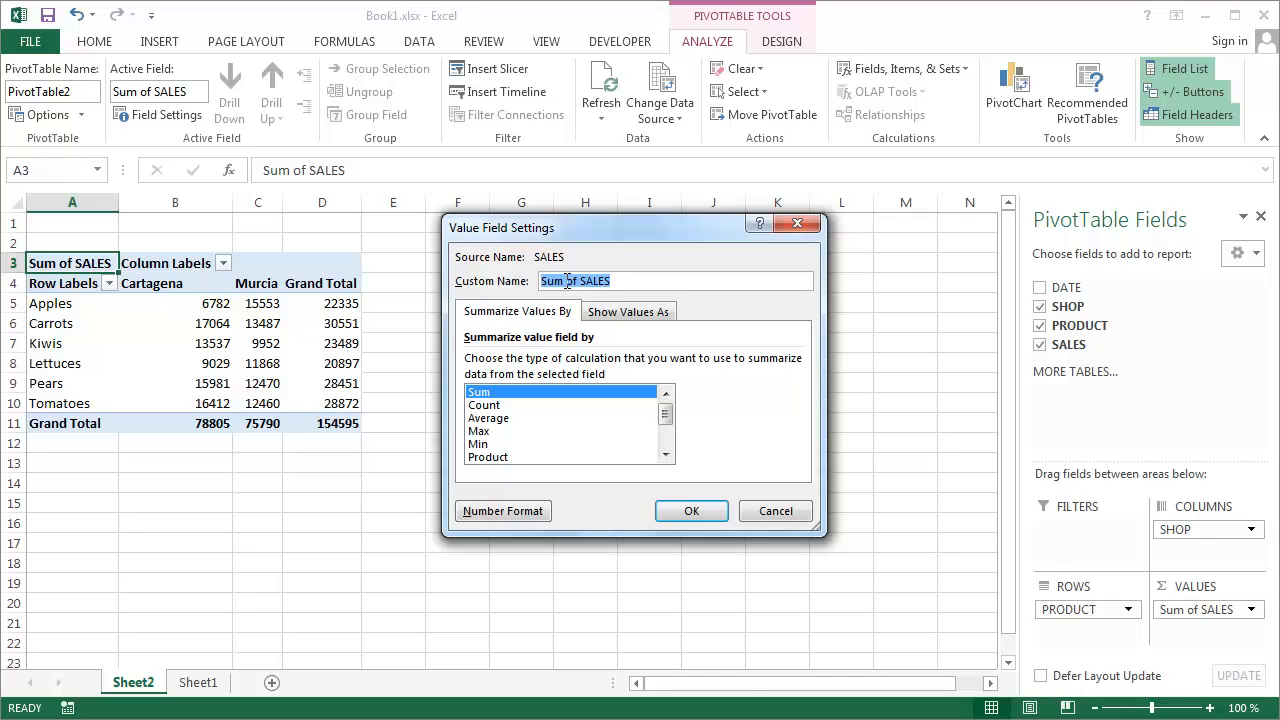
text(T)
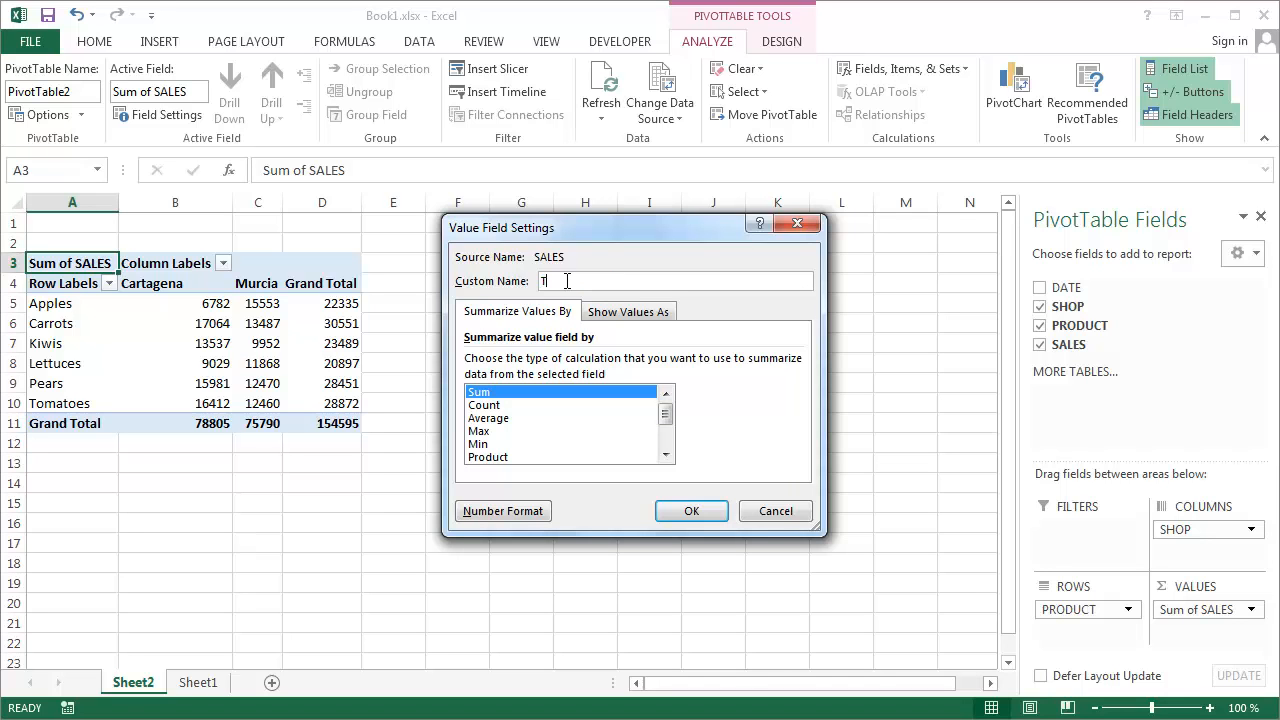
text(otal sales)
click(503, 511)
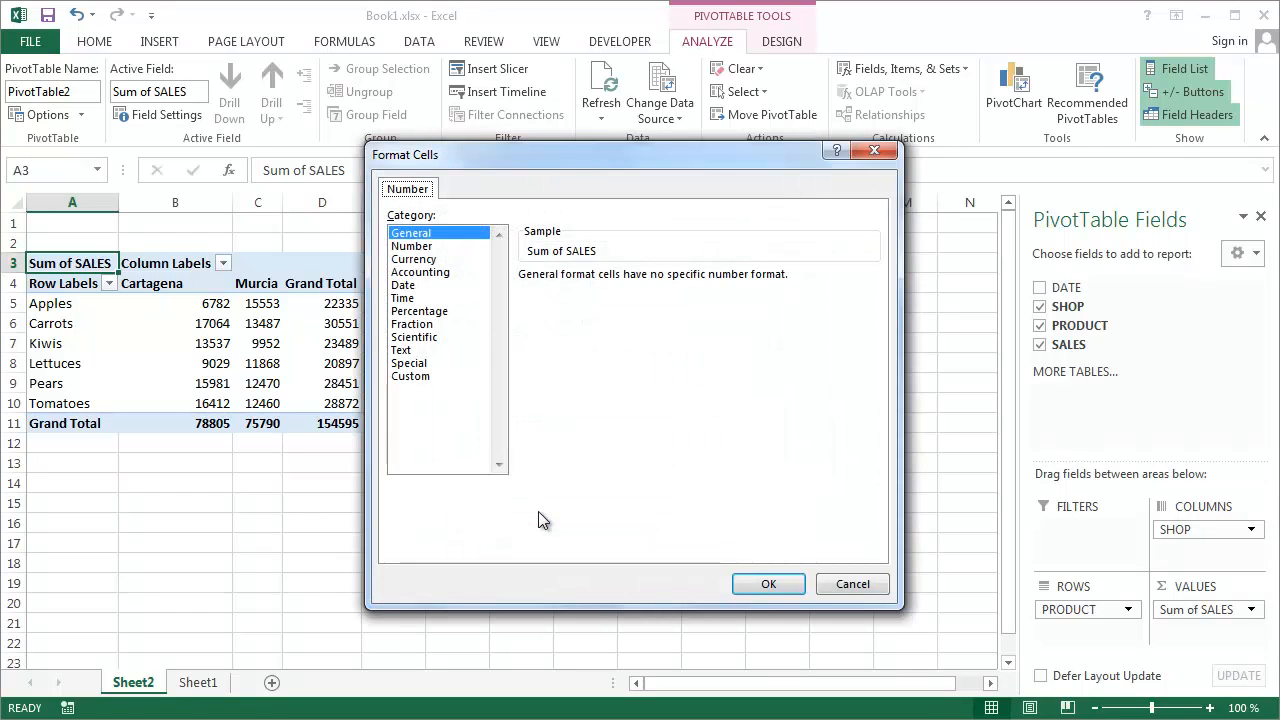
click(436, 260)
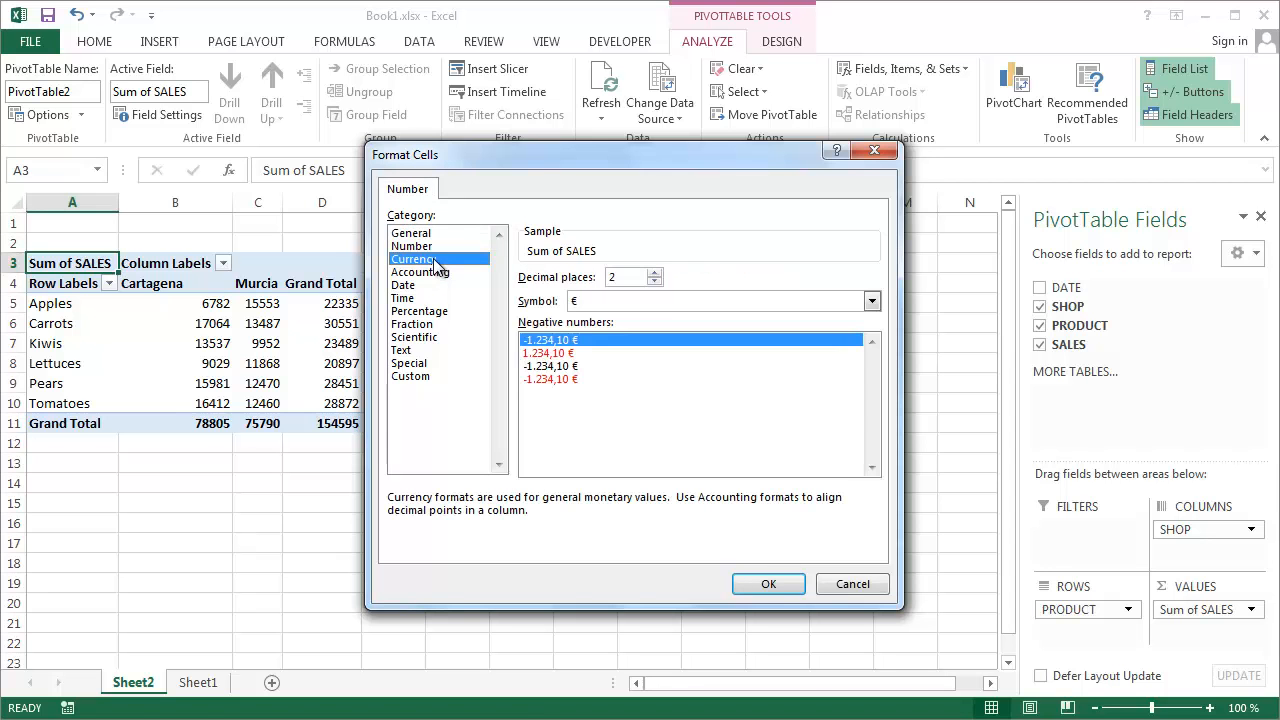
click(775, 587)
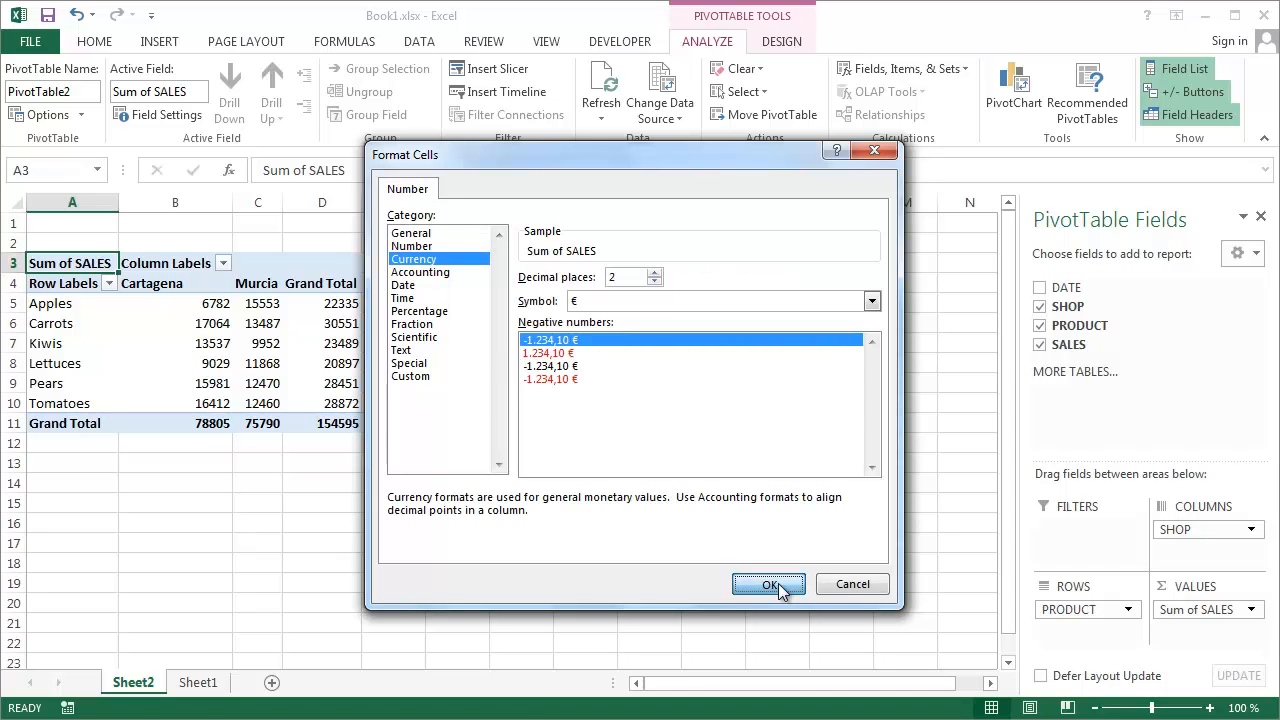
click(719, 512)
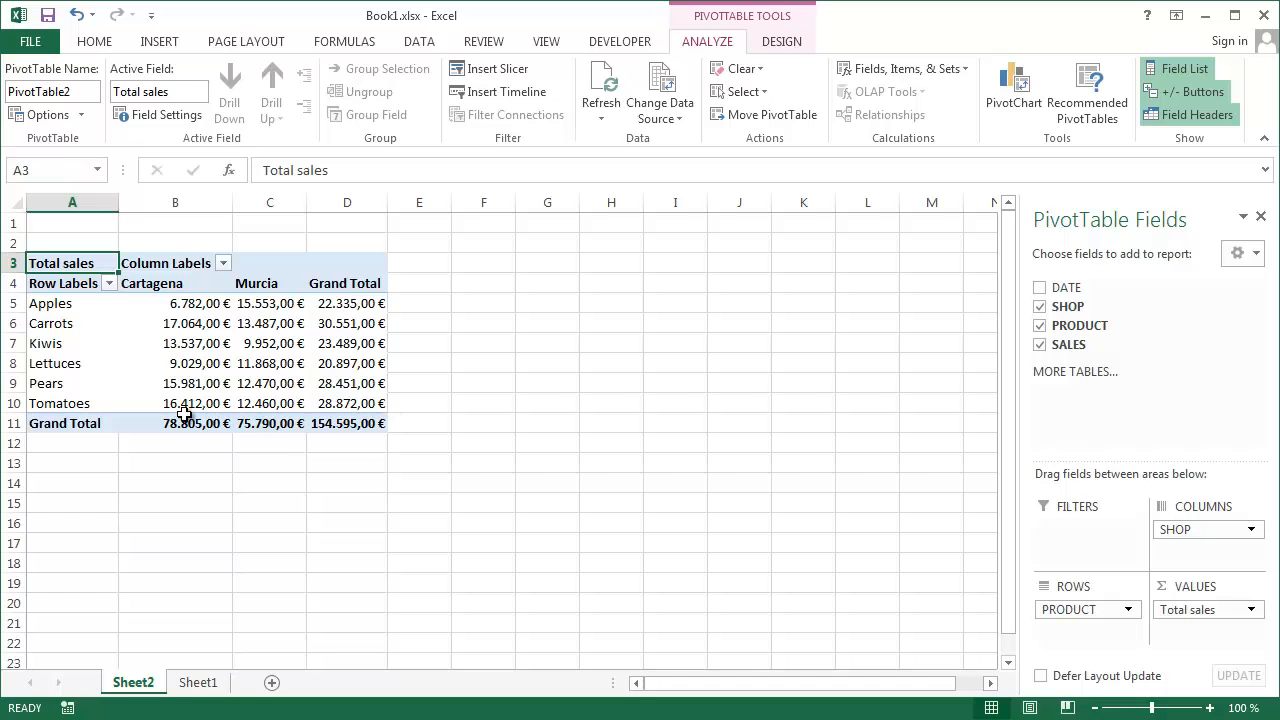
Step: Filter the pivot table's row labels to show only Carrots, Kiwis and Lettuces
mouse_move(184, 414)
click(110, 285)
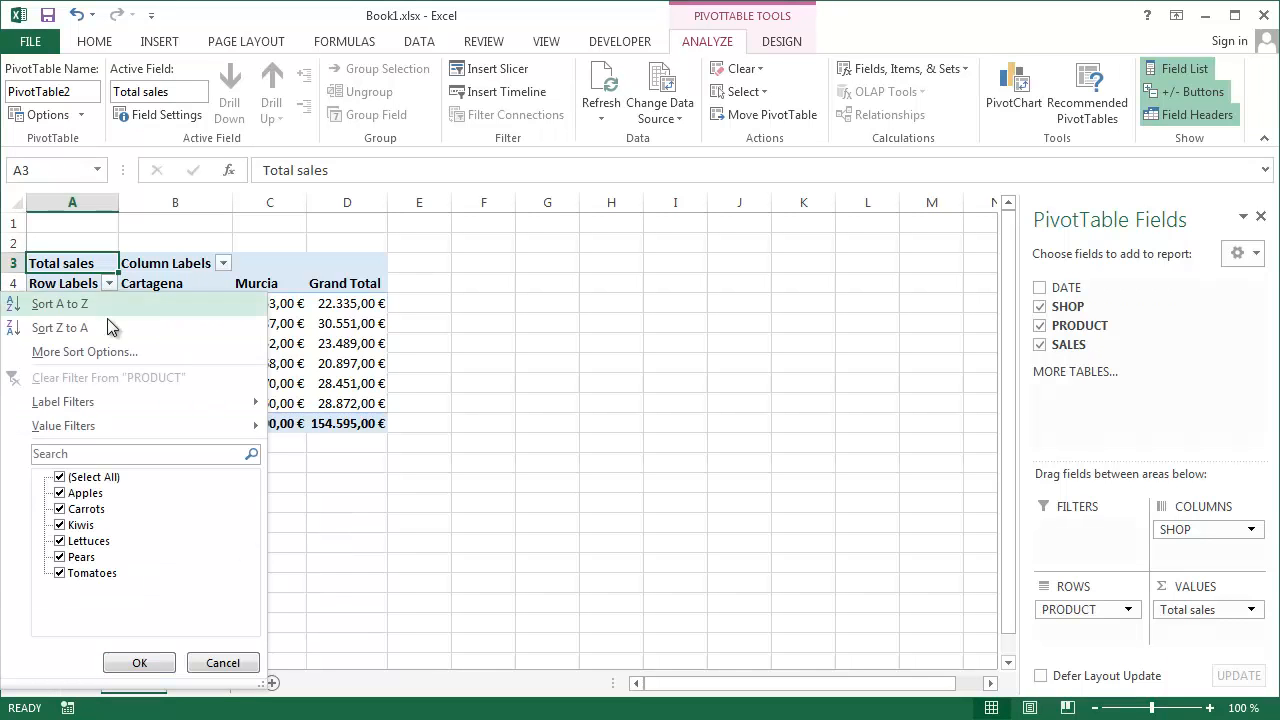
click(60, 479)
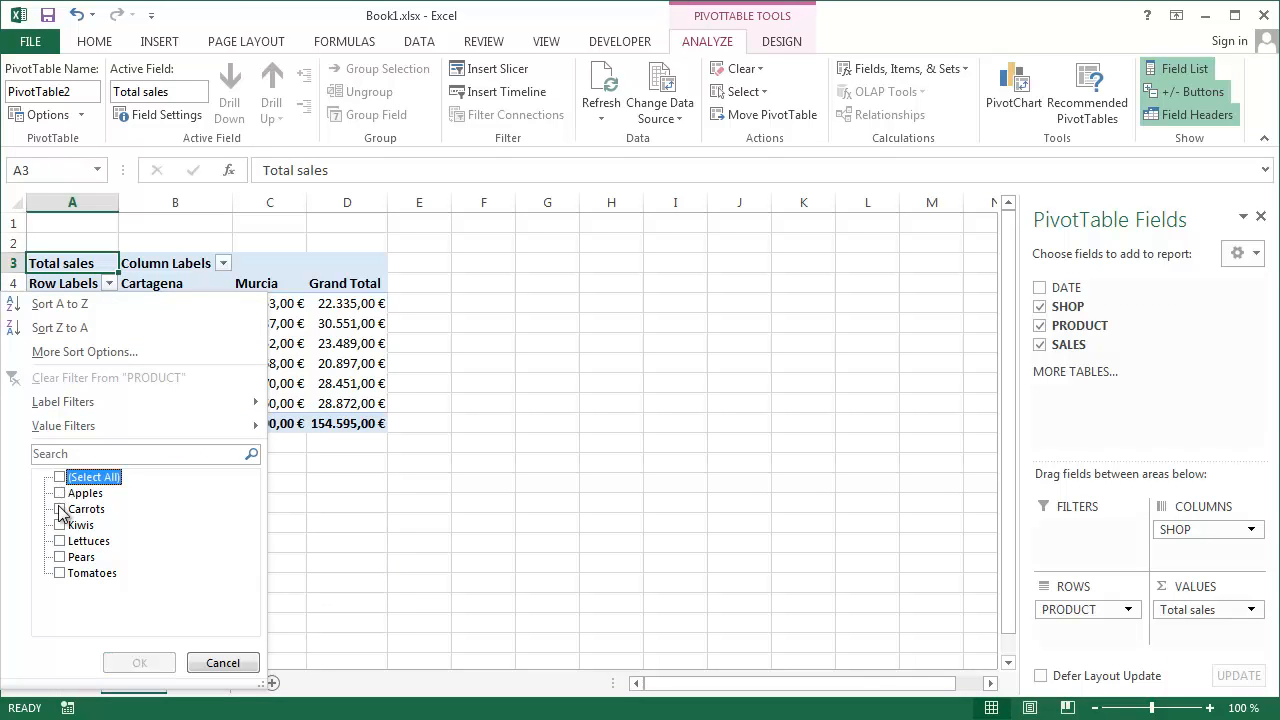
click(59, 509)
click(59, 525)
click(59, 541)
click(139, 663)
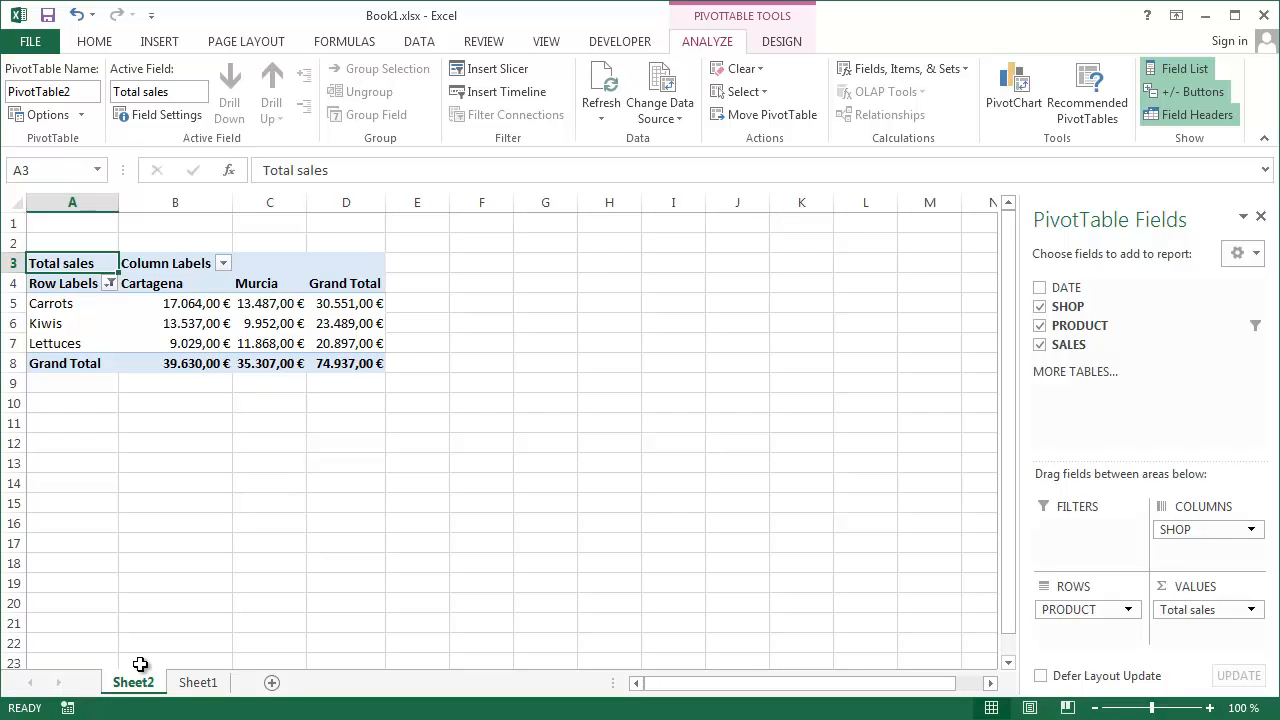
Step: Remove the product filter by selecting all products in the row labels again
click(108, 284)
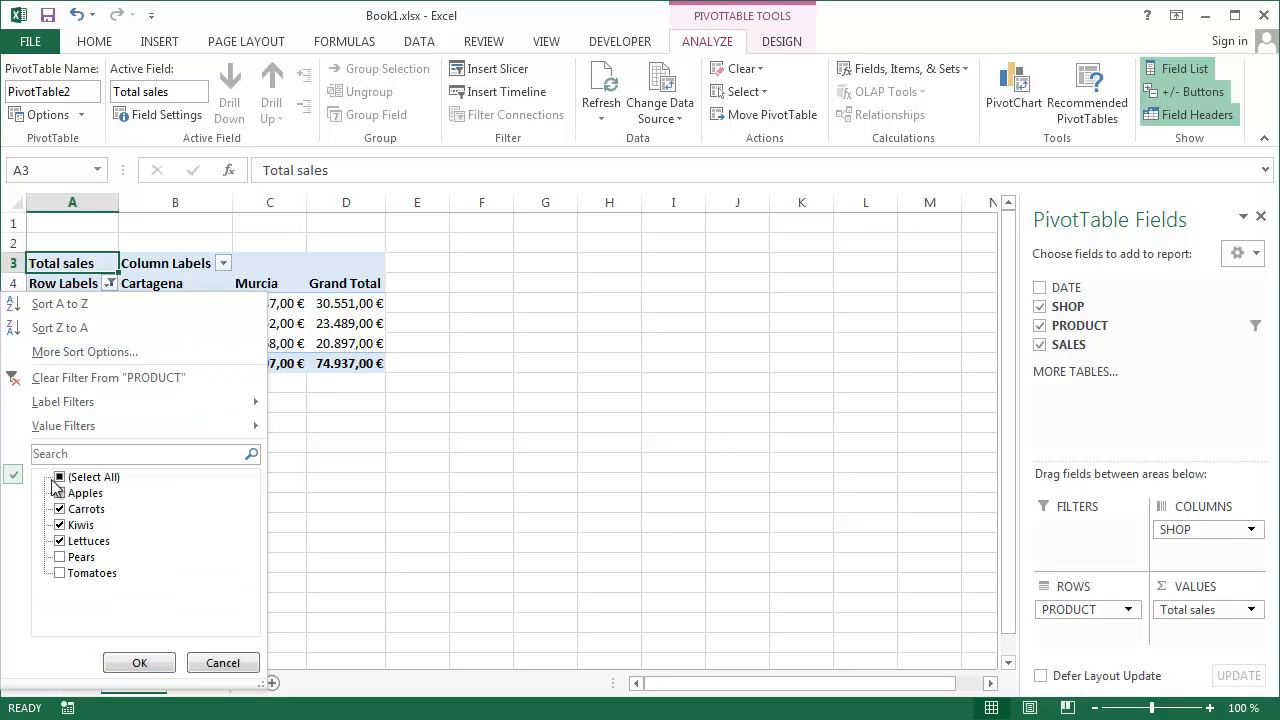
click(59, 477)
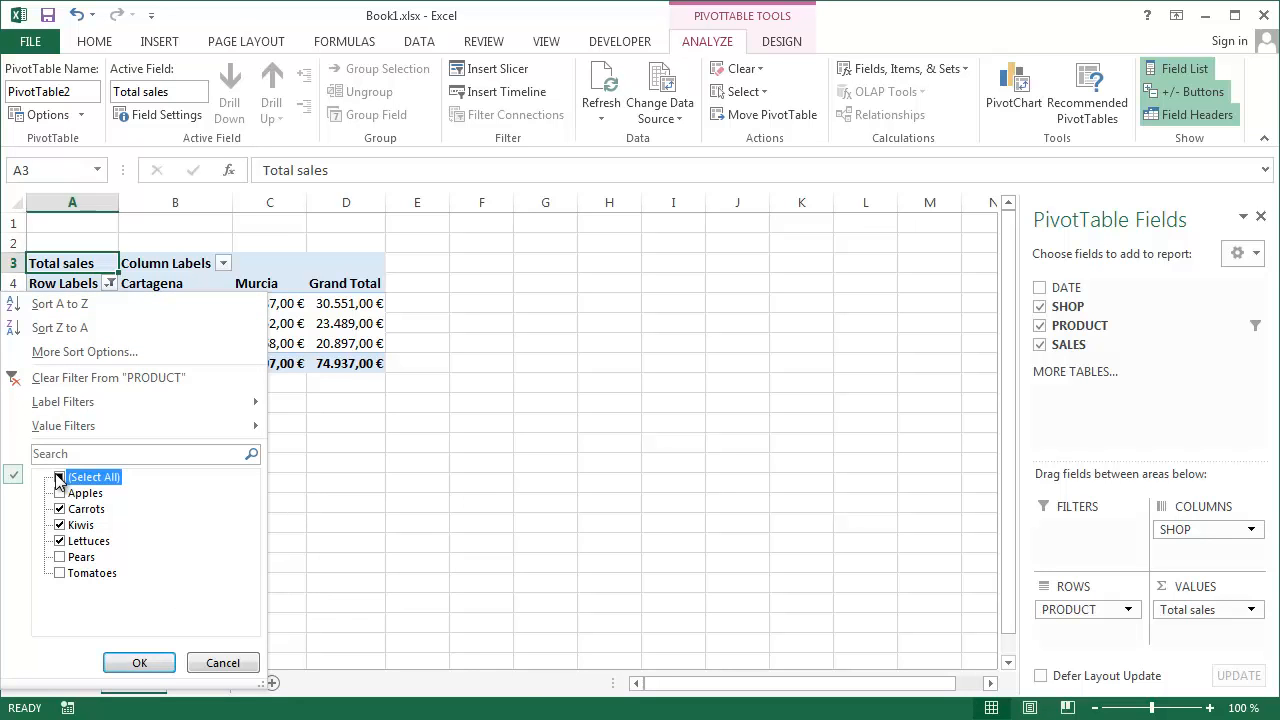
click(138, 664)
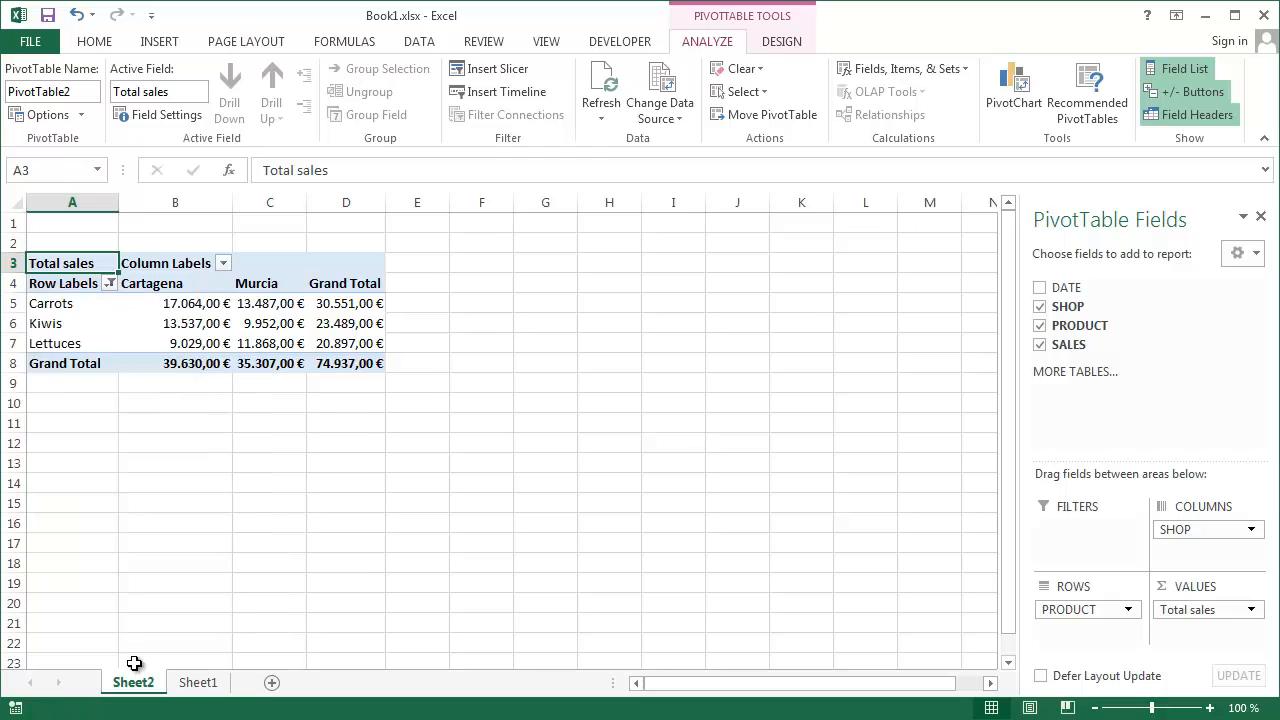
click(223, 265)
click(223, 265)
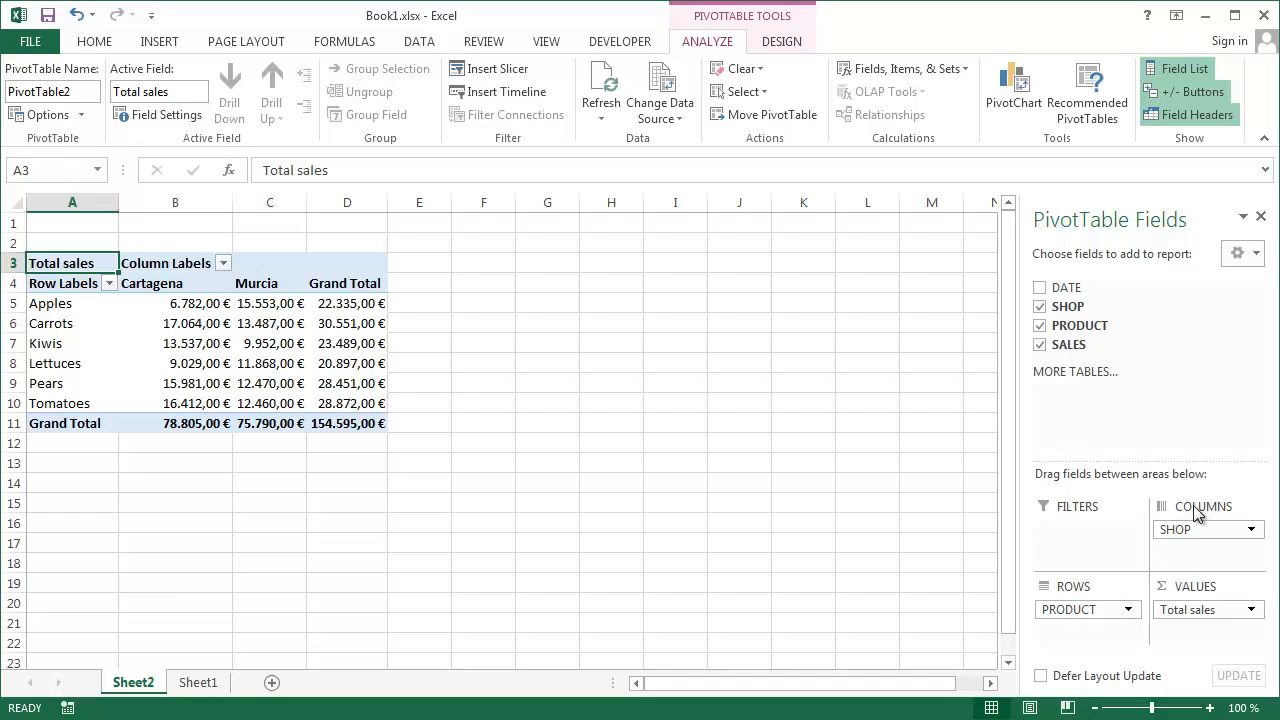
Step: Try alternative layouts by moving SHOP and PRODUCT between rows and columns, ending with PRODUCT in the rows and SHOP in the columns
mouse_move(1188, 532)
mouse_down()
mouse_move(1192, 556)
mouse_move(1100, 634)
mouse_move(1094, 606)
mouse_move(1157, 606)
mouse_move(1207, 541)
mouse_up()
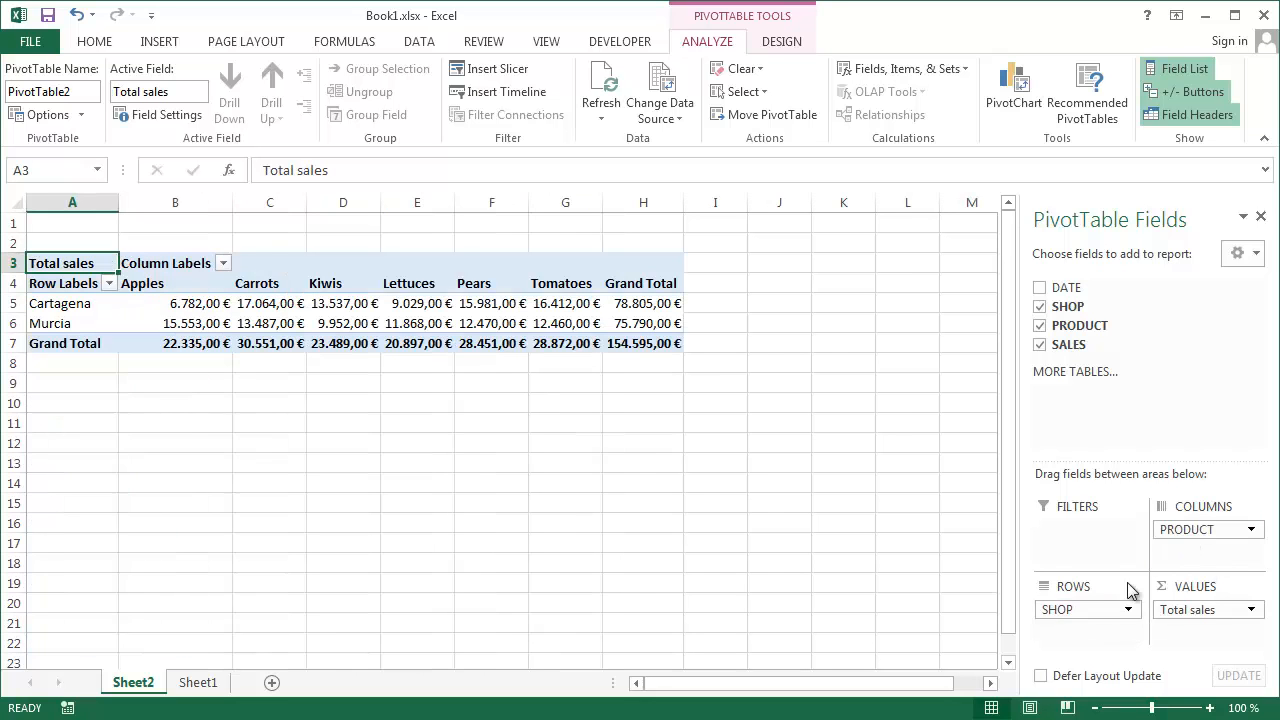
drag(1072, 609, 1197, 552)
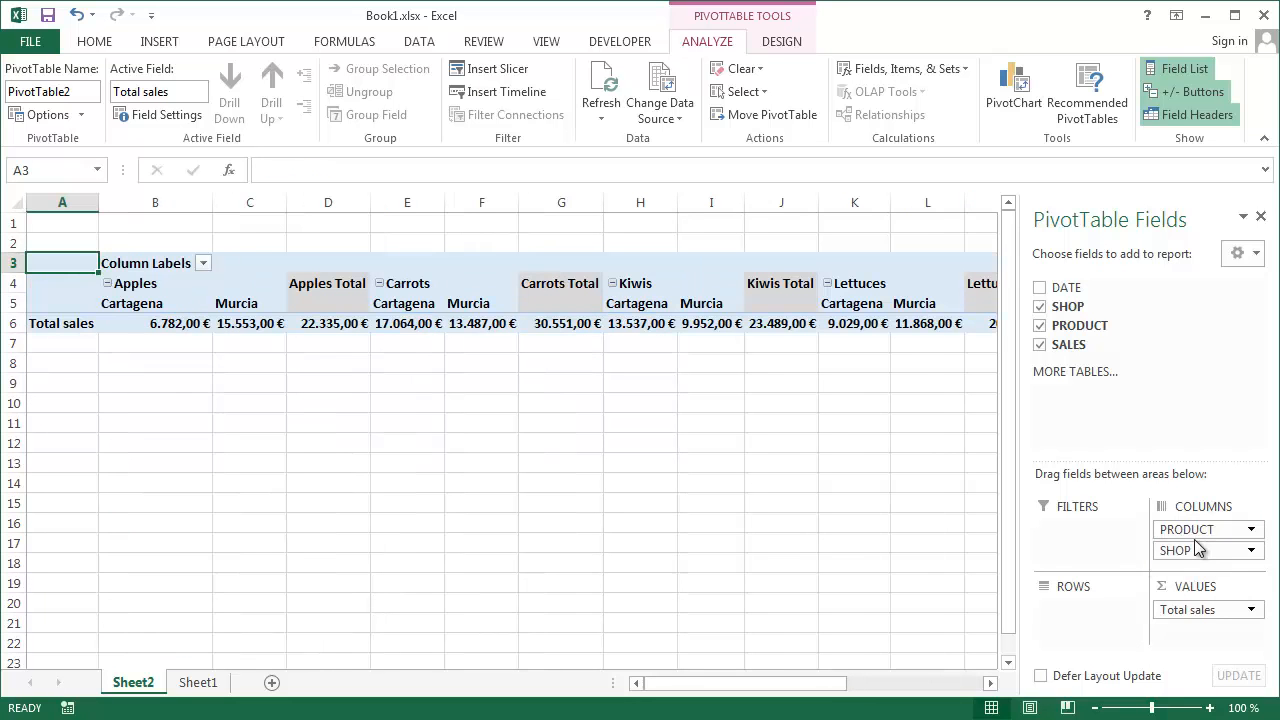
mouse_move(1197, 550)
mouse_down()
mouse_move(1208, 537)
mouse_move(1185, 528)
mouse_up()
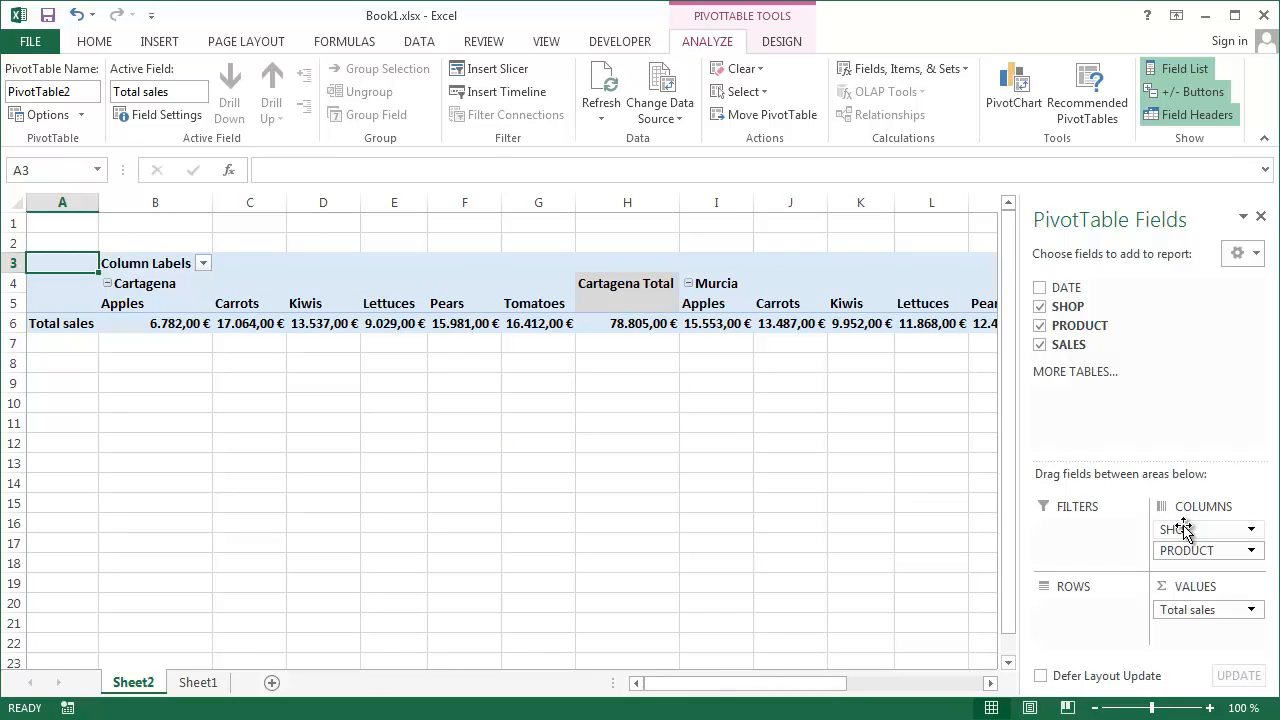
drag(1177, 550, 1097, 607)
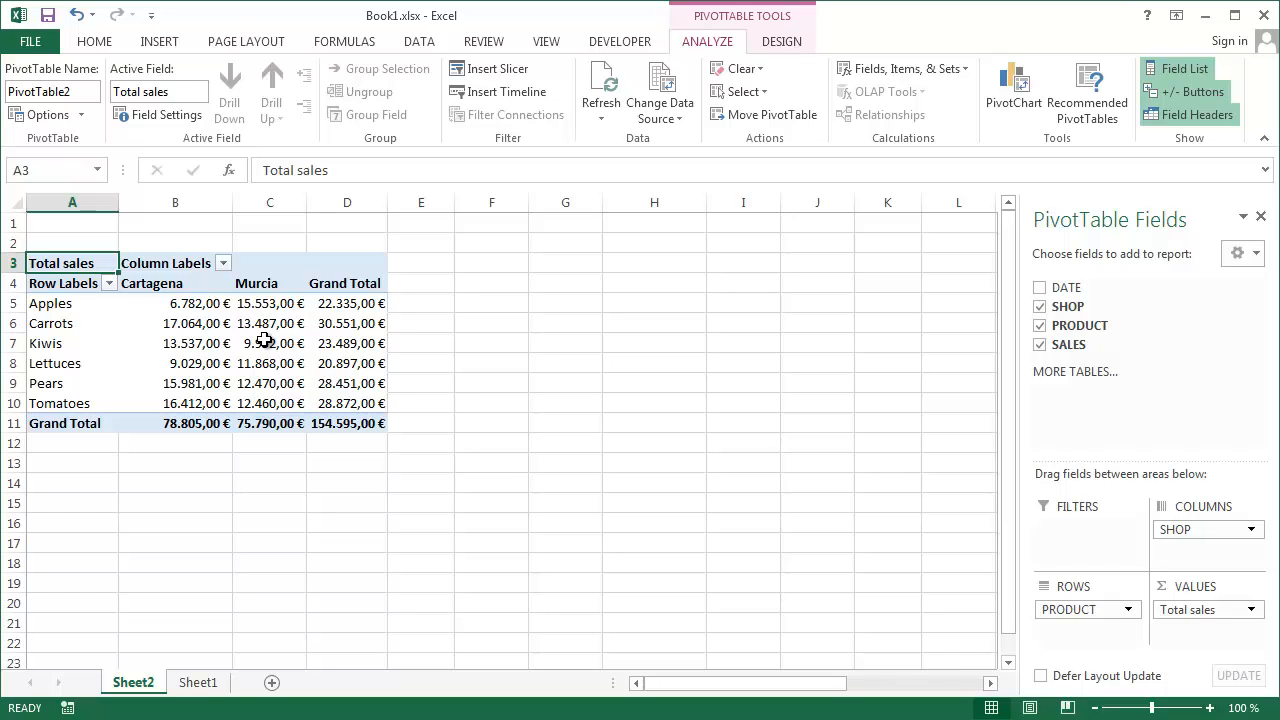
Step: Extract the source records behind the Murcia Kiwis total to a new sheet and autofit its DATE column
mouse_move(263, 340)
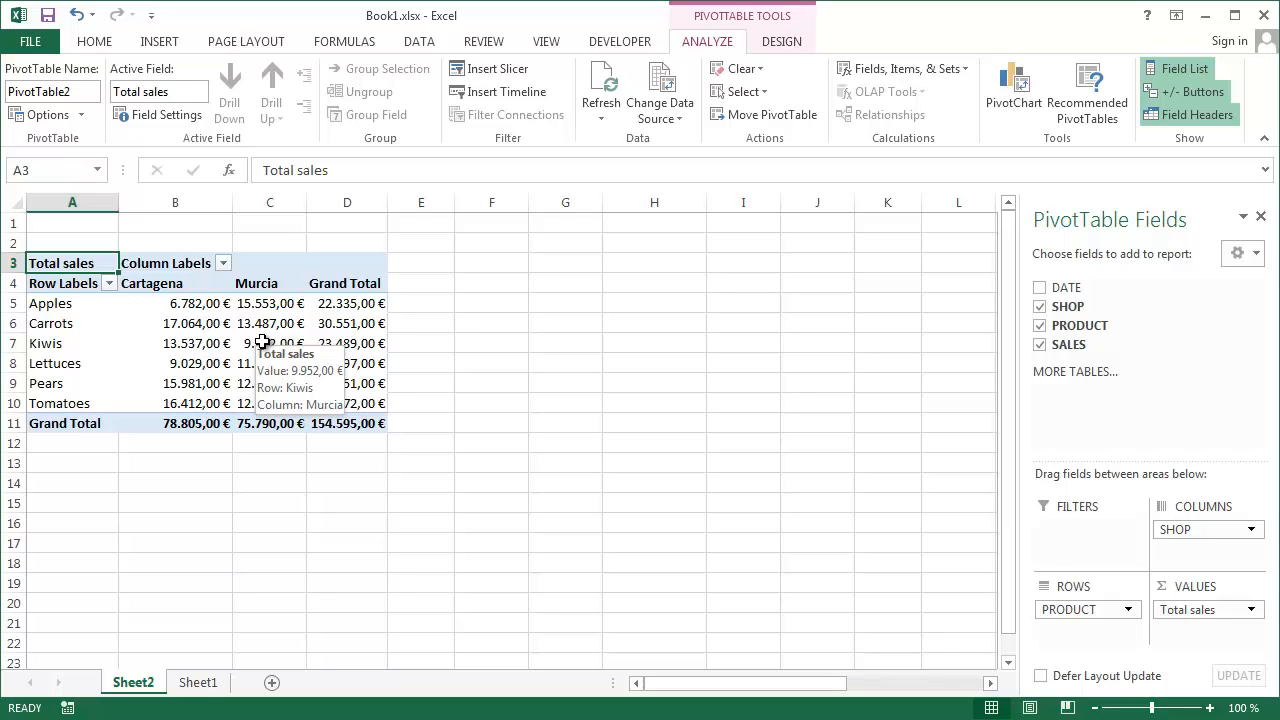
click(262, 342)
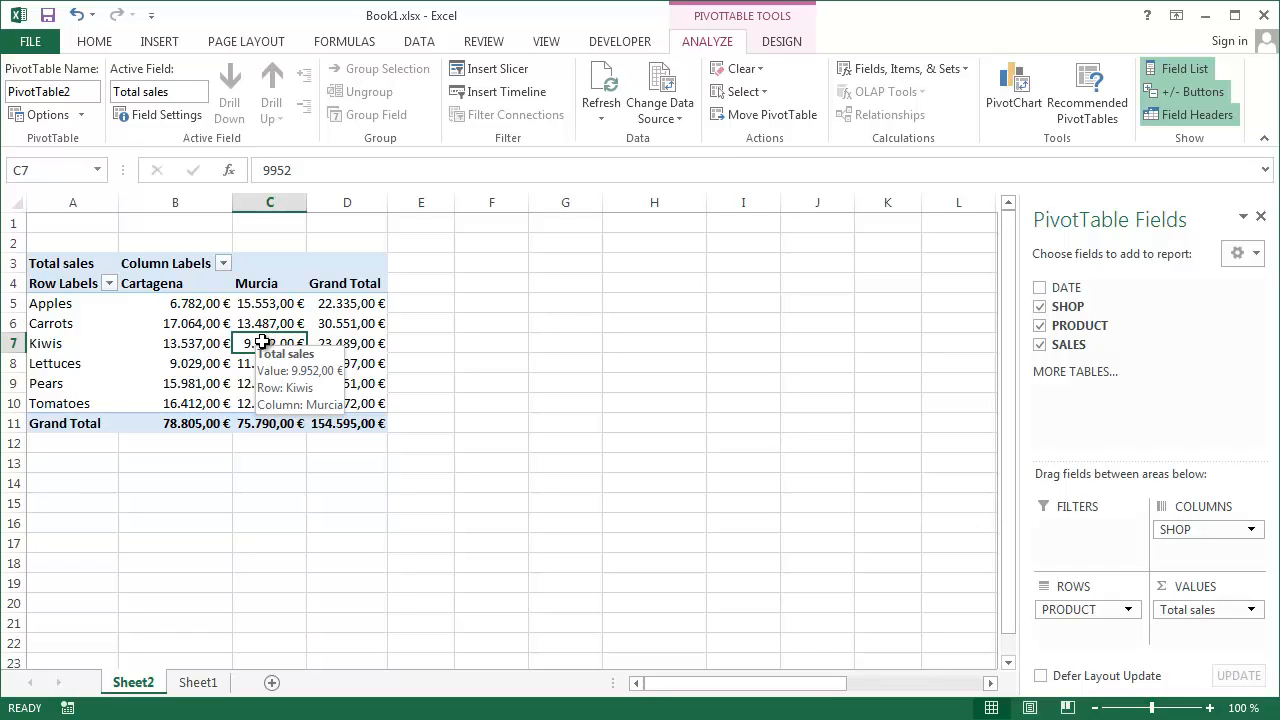
double_click(262, 342)
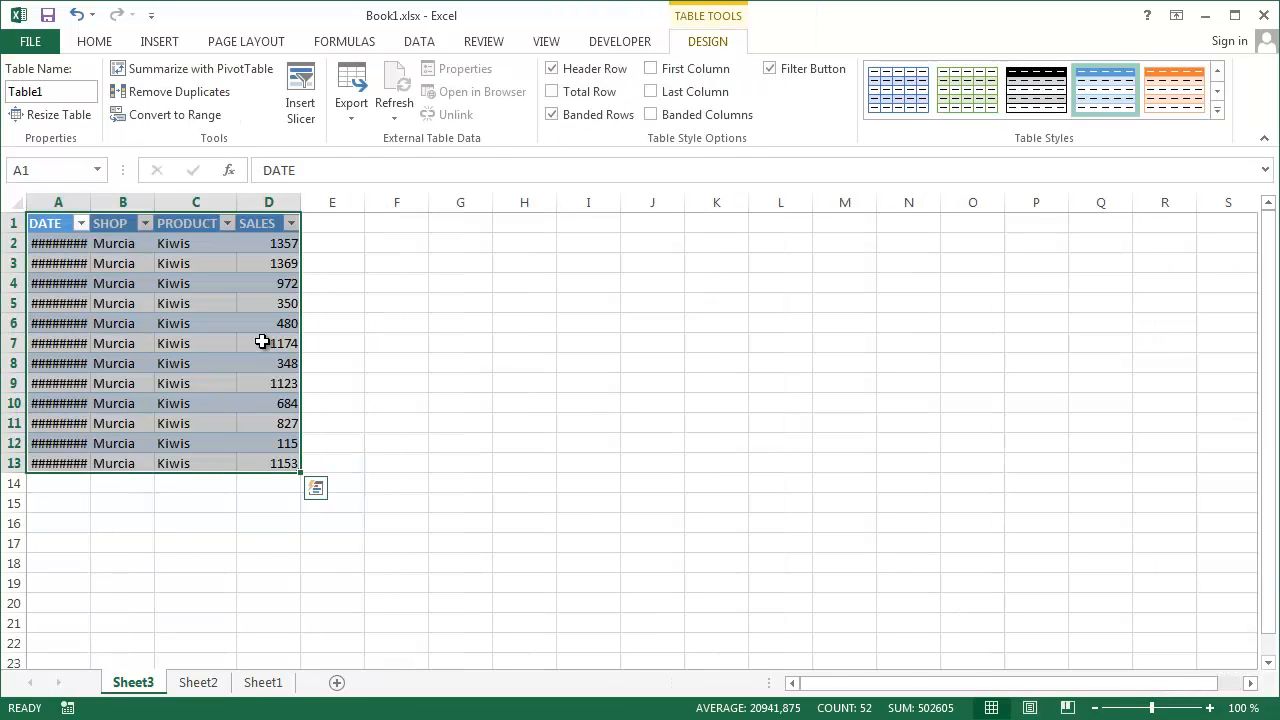
drag(91, 196, 91, 196)
double_click(91, 196)
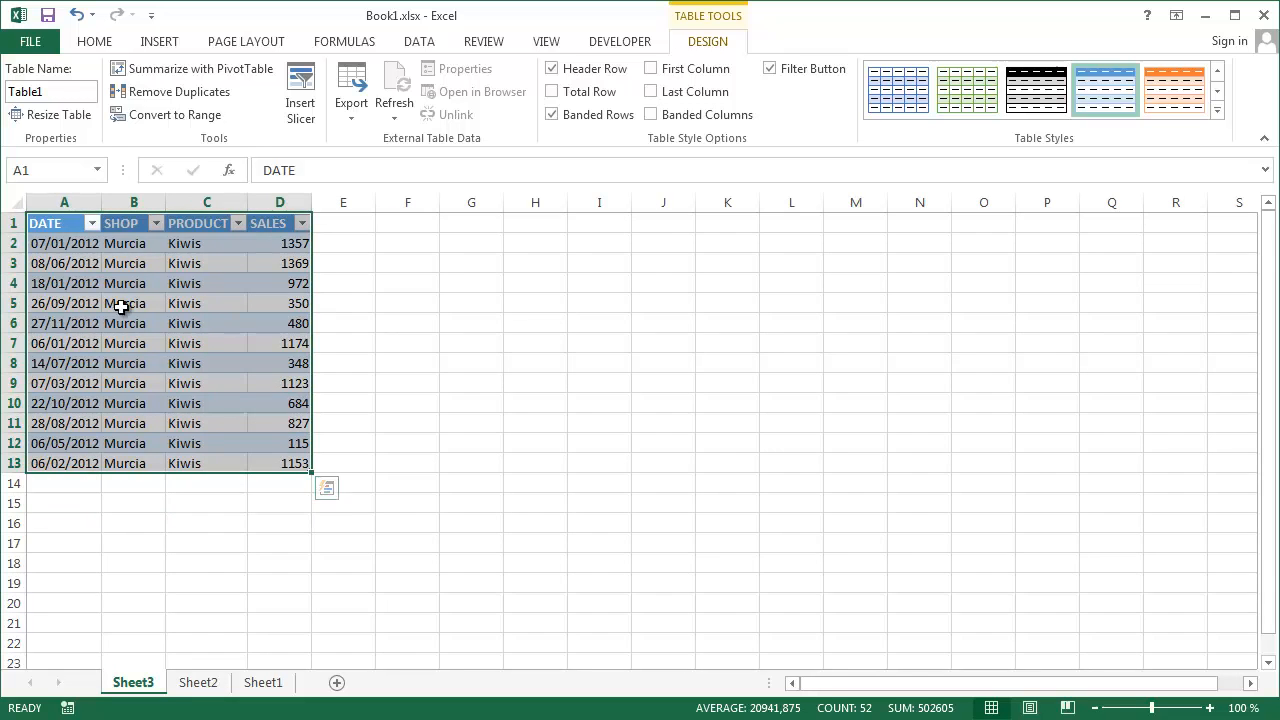
Step: Group Apples, Kiwis and Pears together in the row labels of the pivot table on Sheet2
click(199, 683)
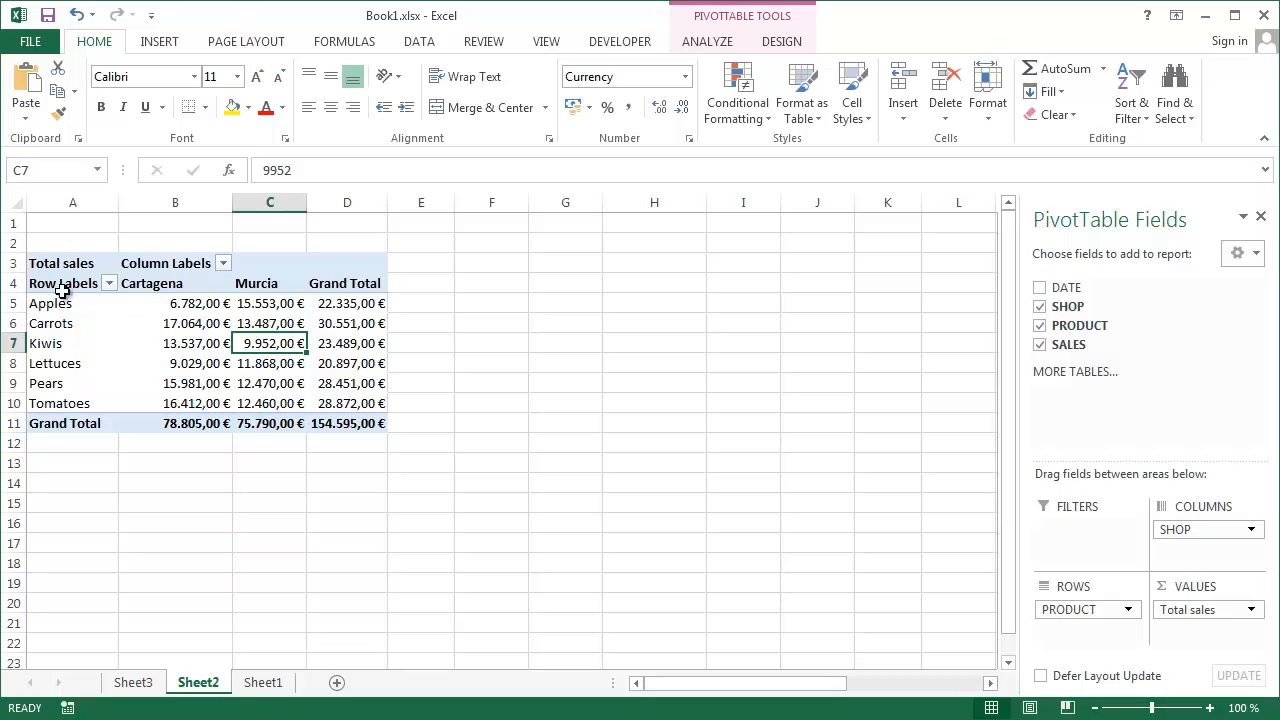
click(80, 456)
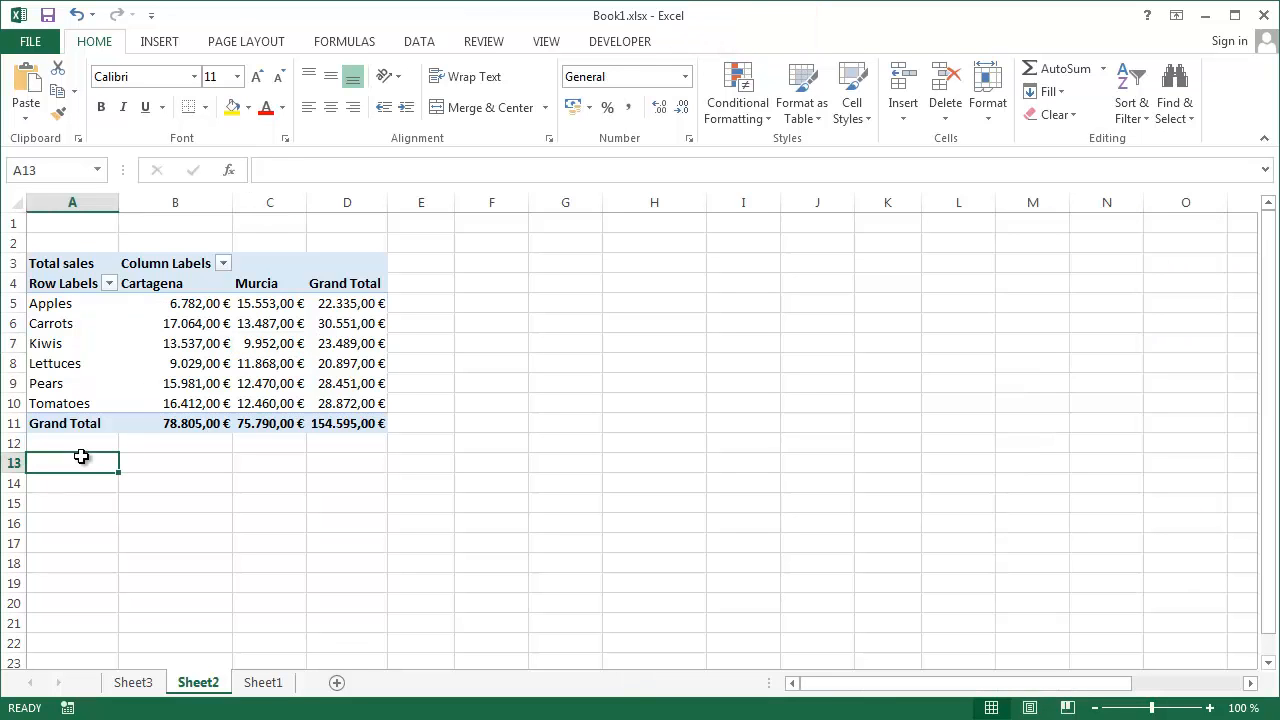
click(80, 442)
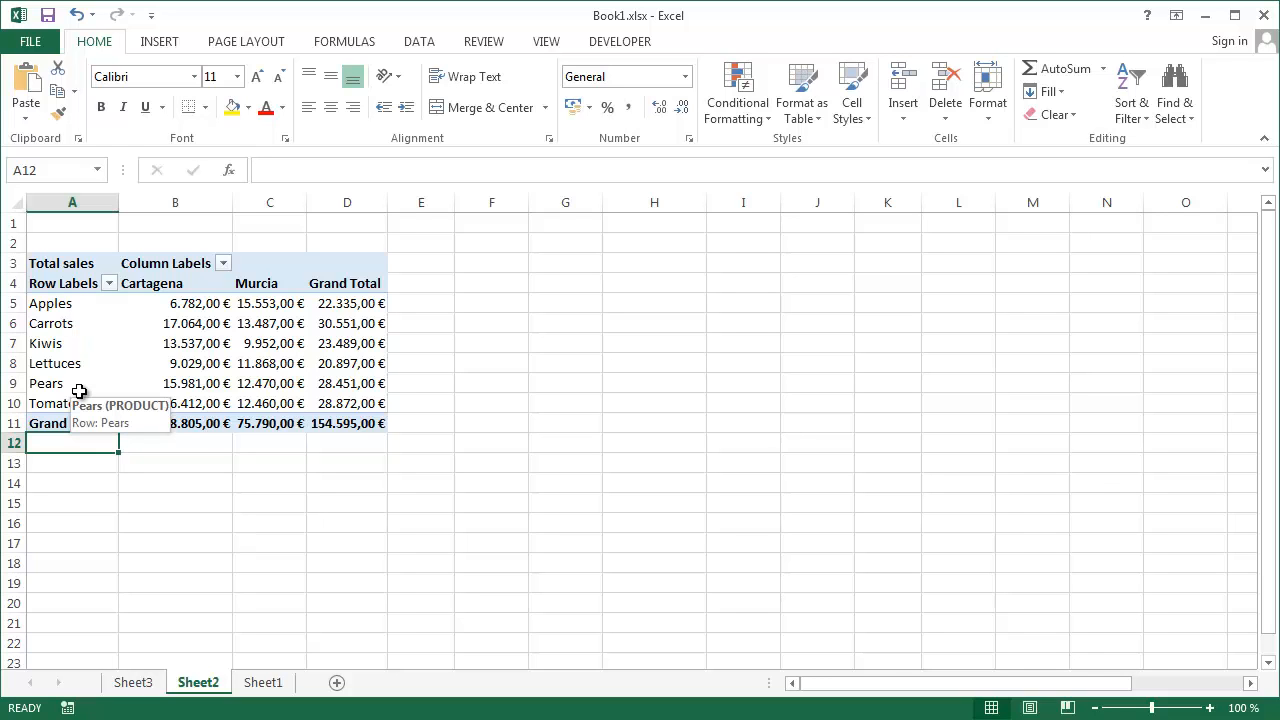
click(77, 304)
ctrl+click(67, 343)
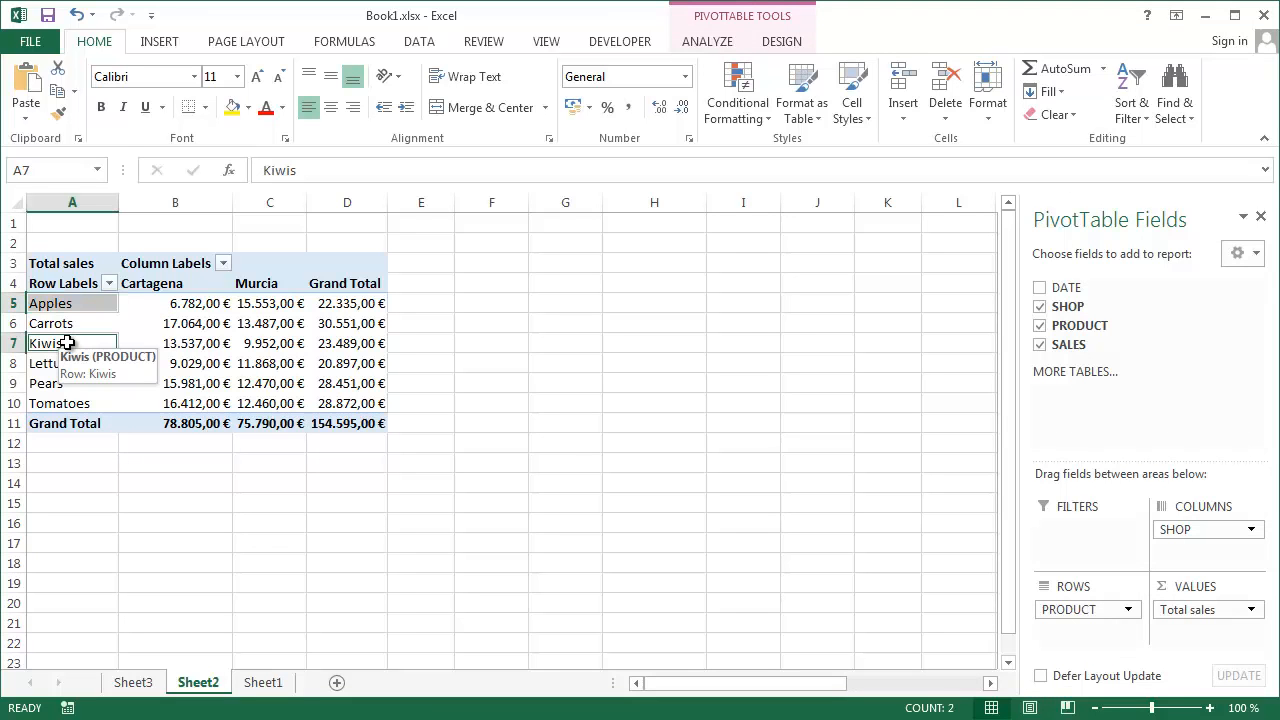
ctrl+click(75, 385)
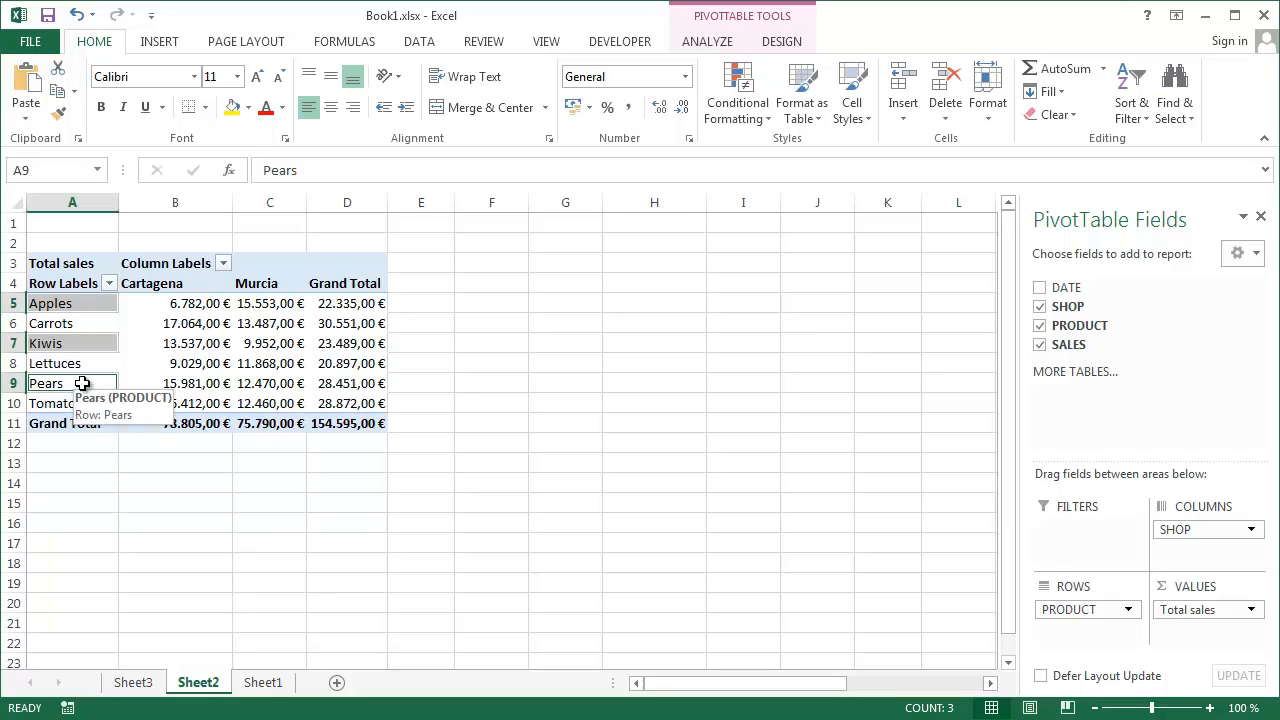
right_click(84, 386)
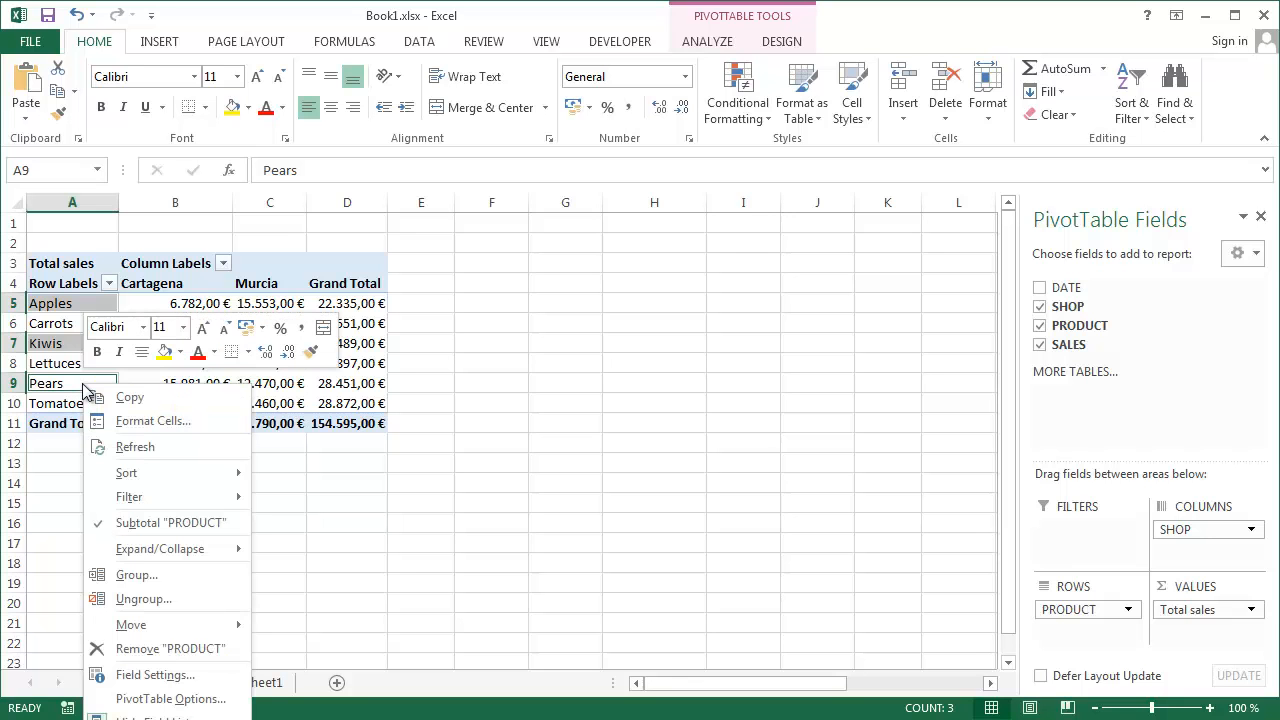
click(135, 578)
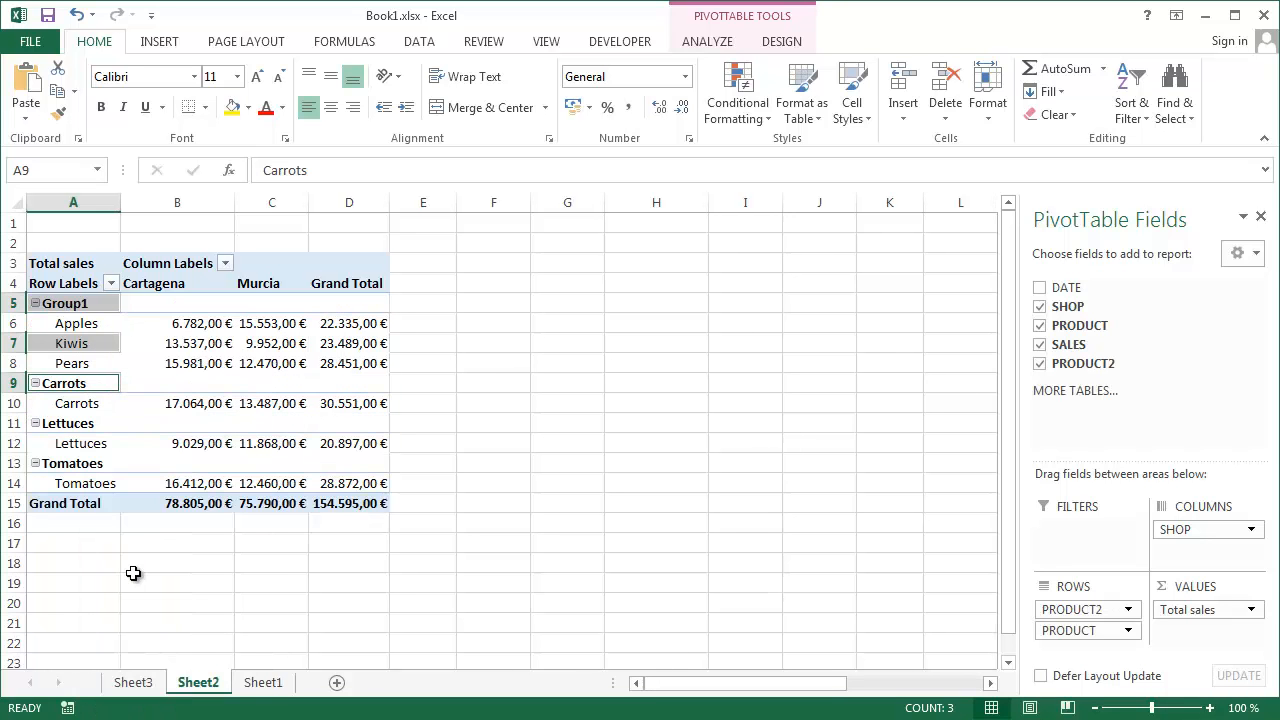
Step: Group Carrots, Lettuces and Tomatoes together as a second group in the row labels
click(77, 303)
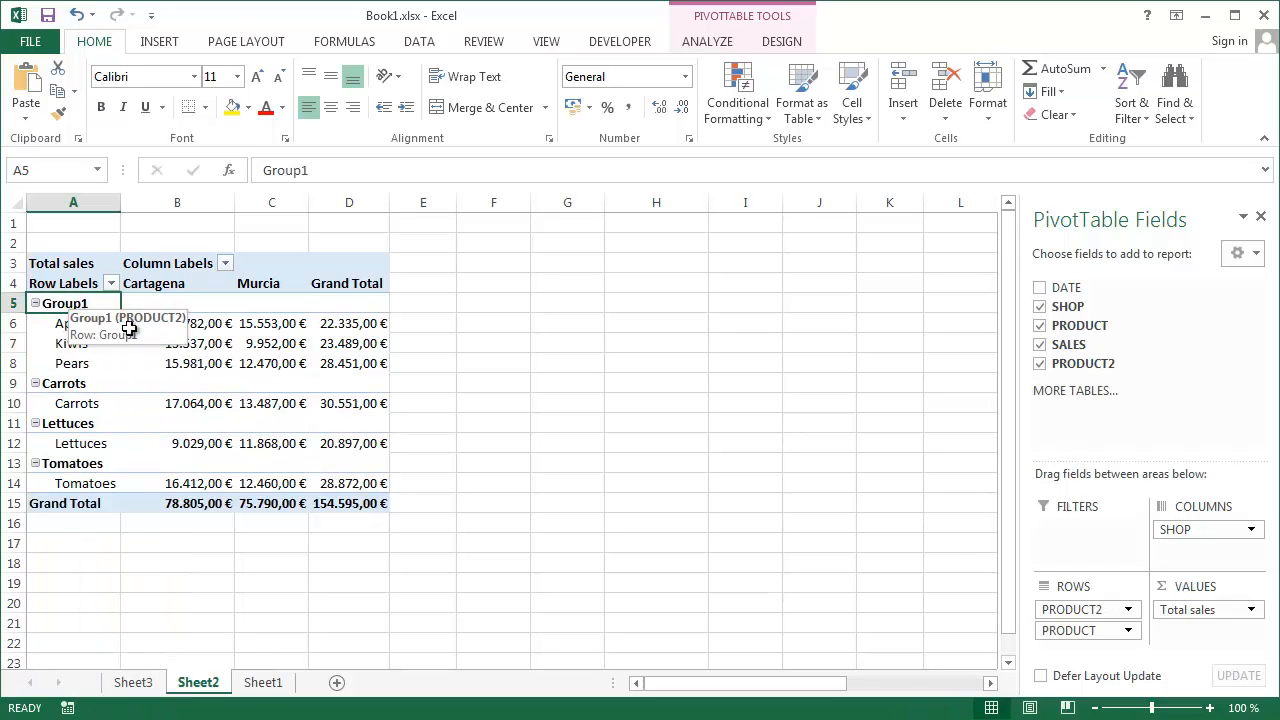
click(97, 406)
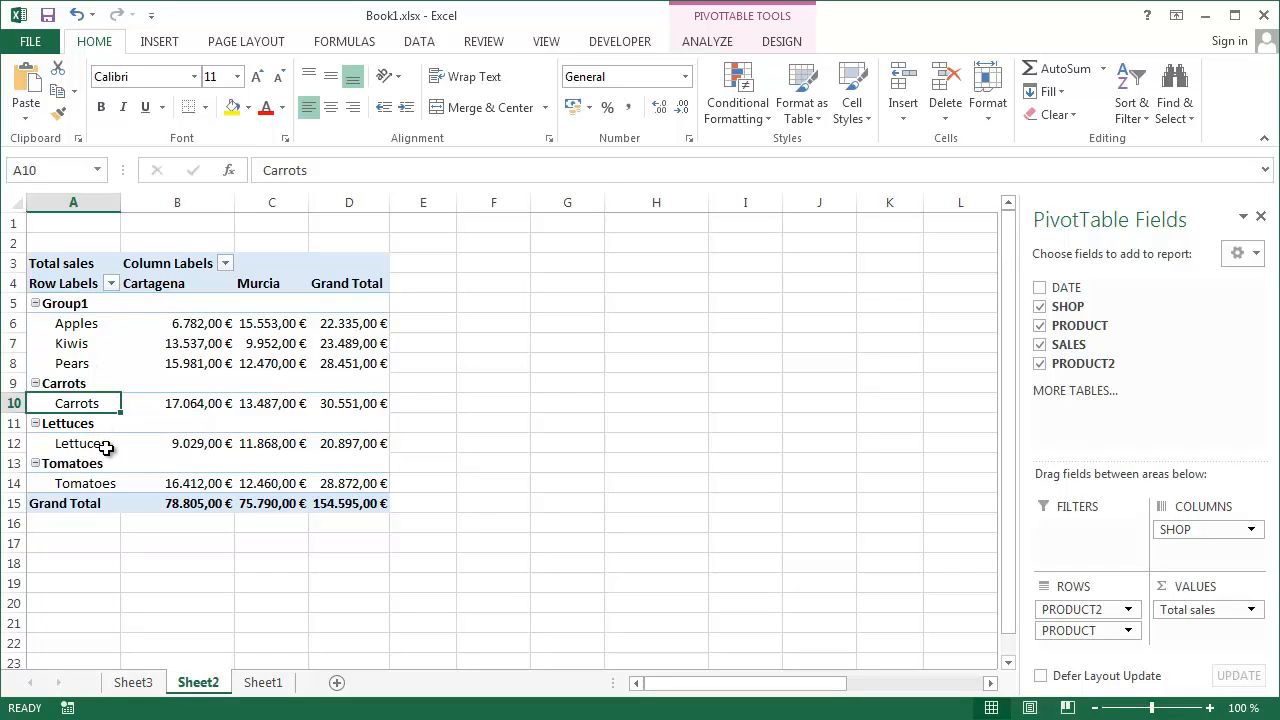
ctrl+click(104, 445)
ctrl+click(106, 485)
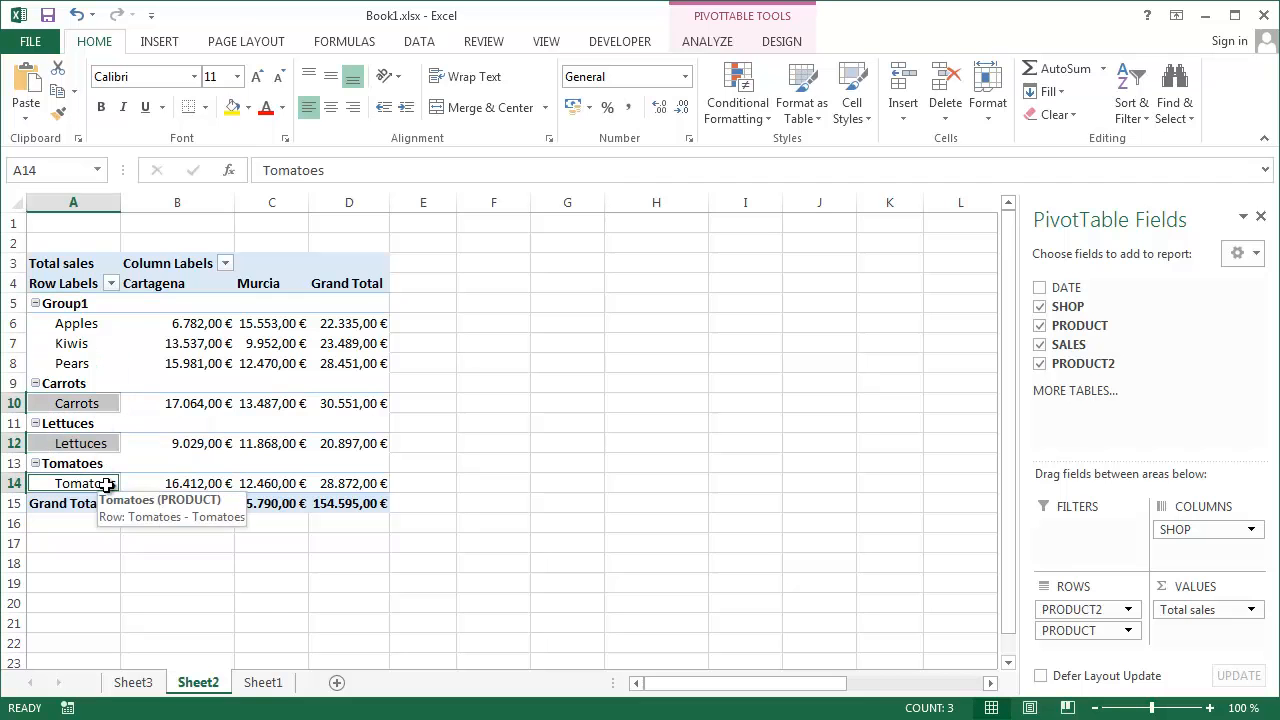
right_click(106, 485)
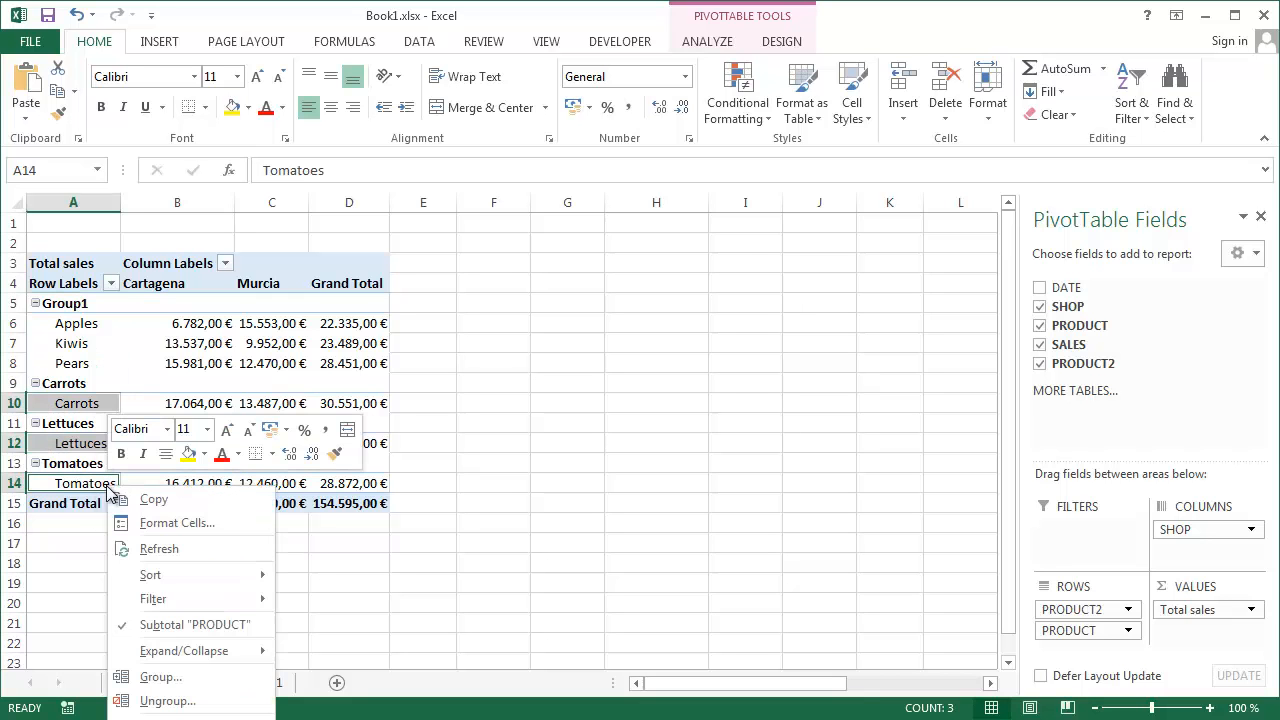
click(160, 678)
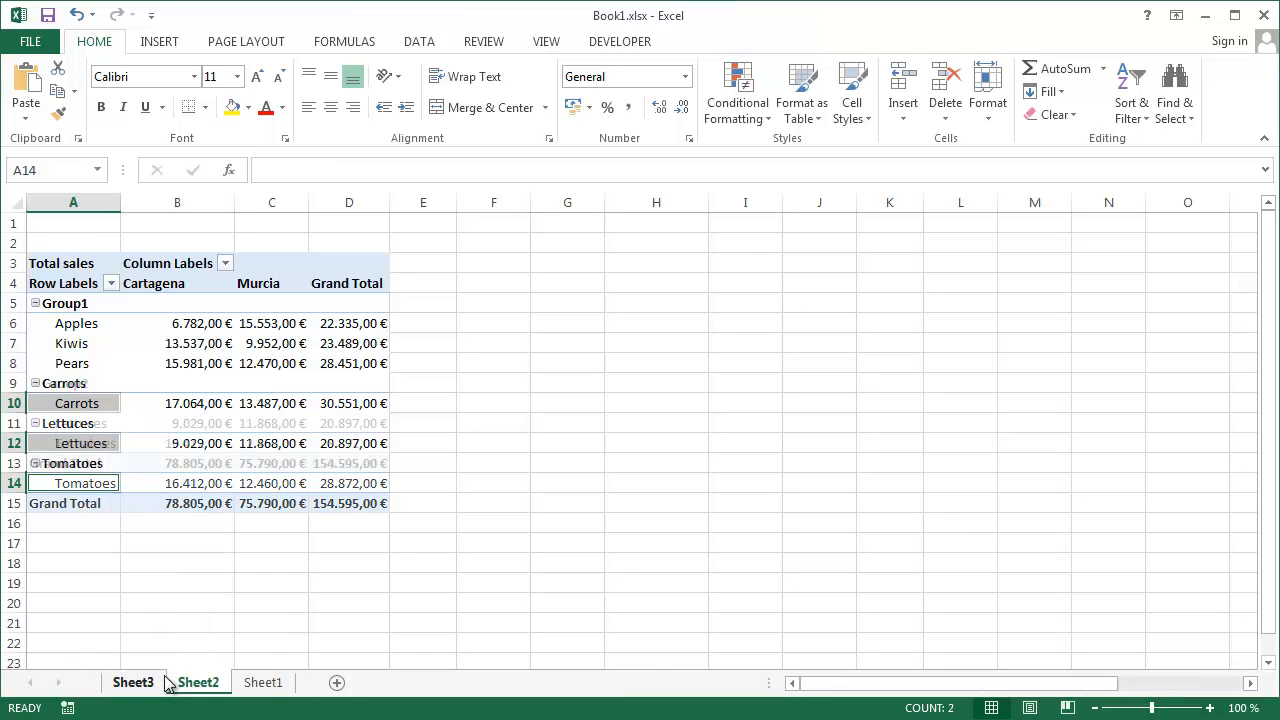
click(144, 396)
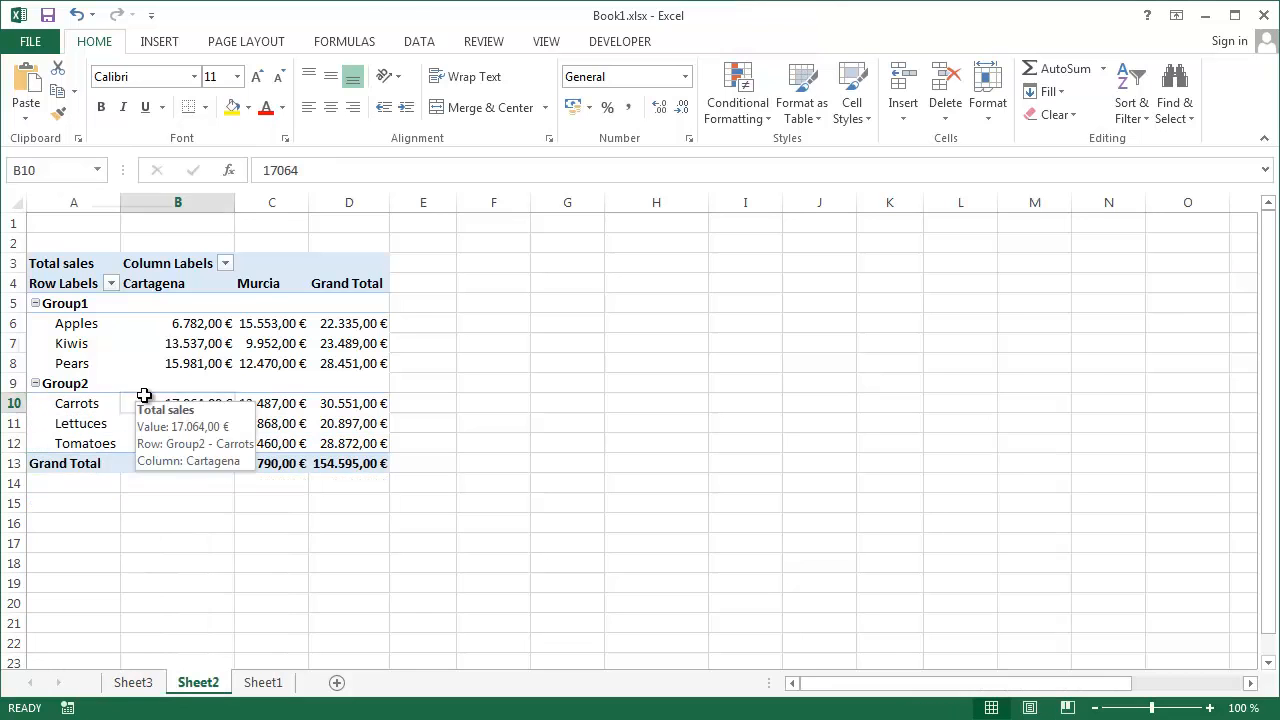
Step: Rename the group containing Apples, Kiwis and Pears as Fruits
click(70, 385)
click(78, 305)
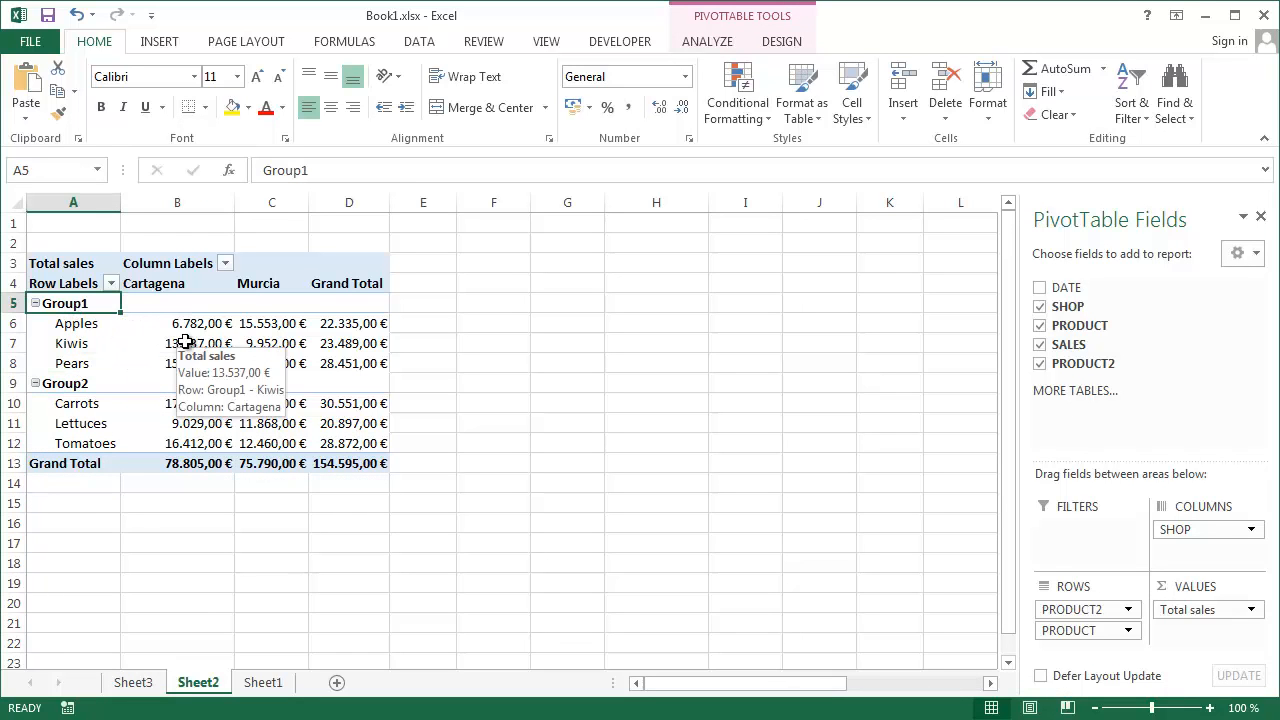
text(Fru)
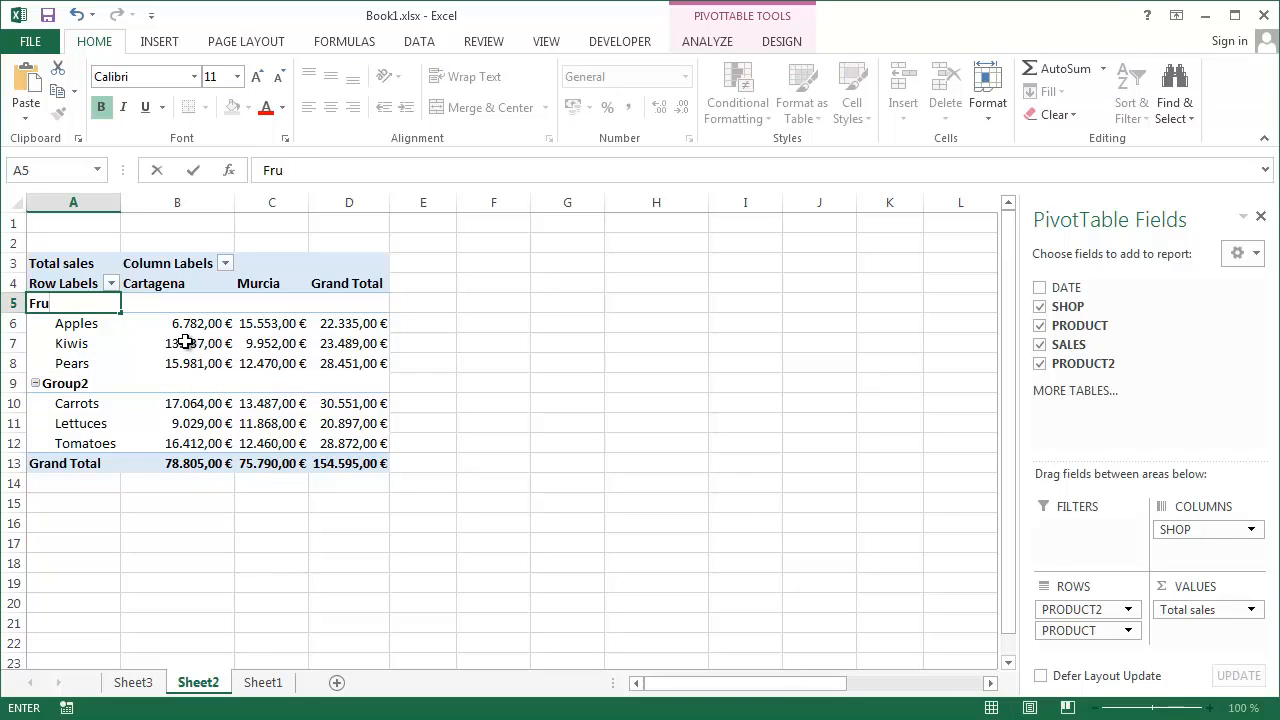
text(its)
key(Return)
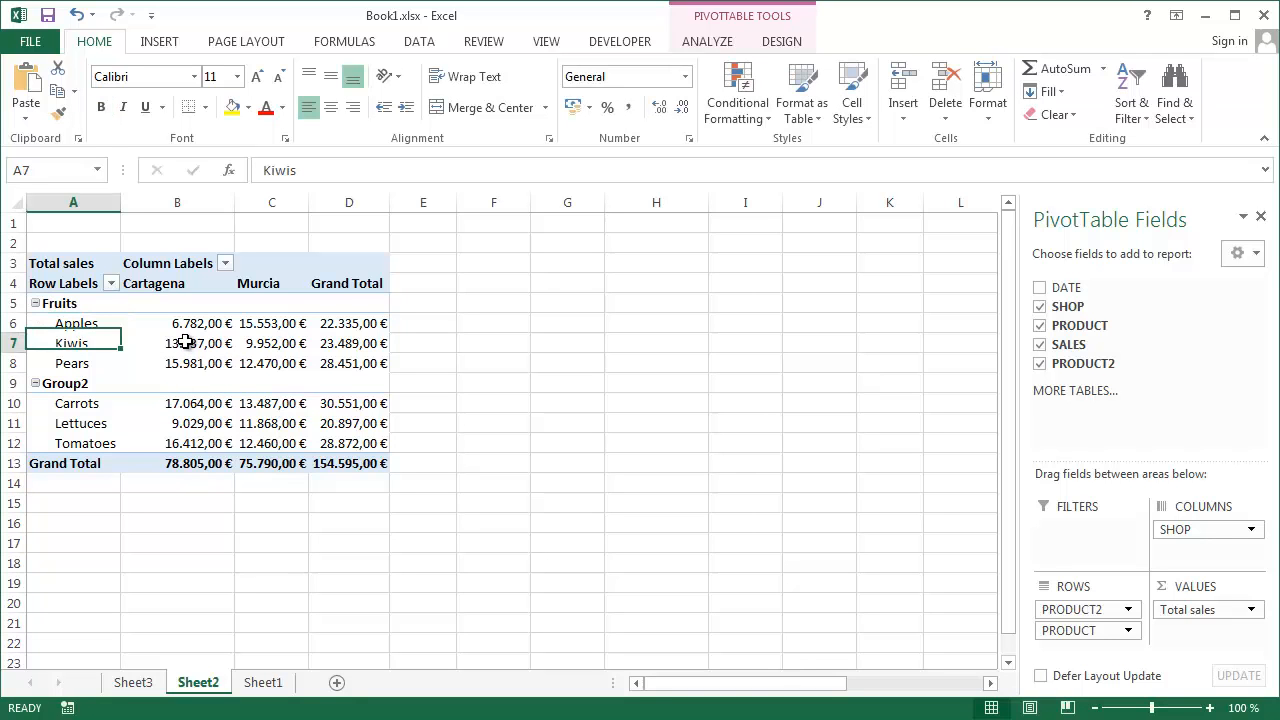
Step: Rename the group containing Carrots, Lettuces and Tomatoes as Vegetables
key(Down)
key(Down)
key(Down)
text(Veget)
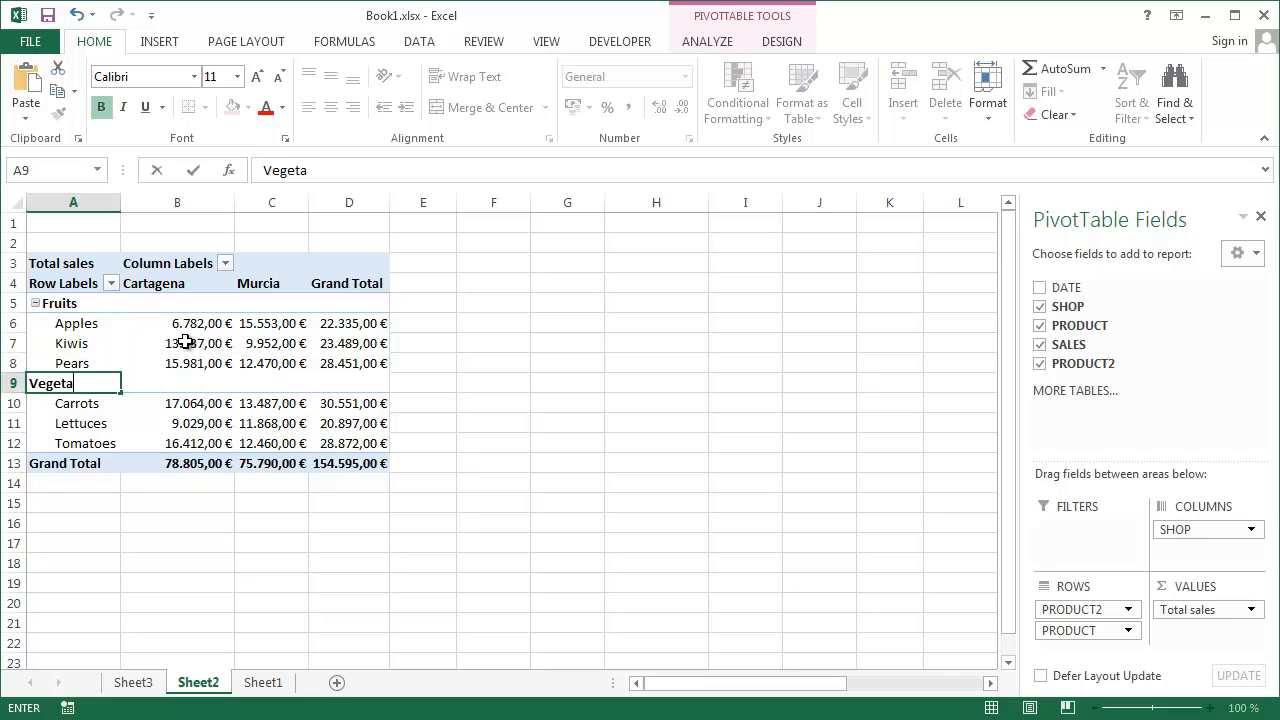
text(ables)
key(Return)
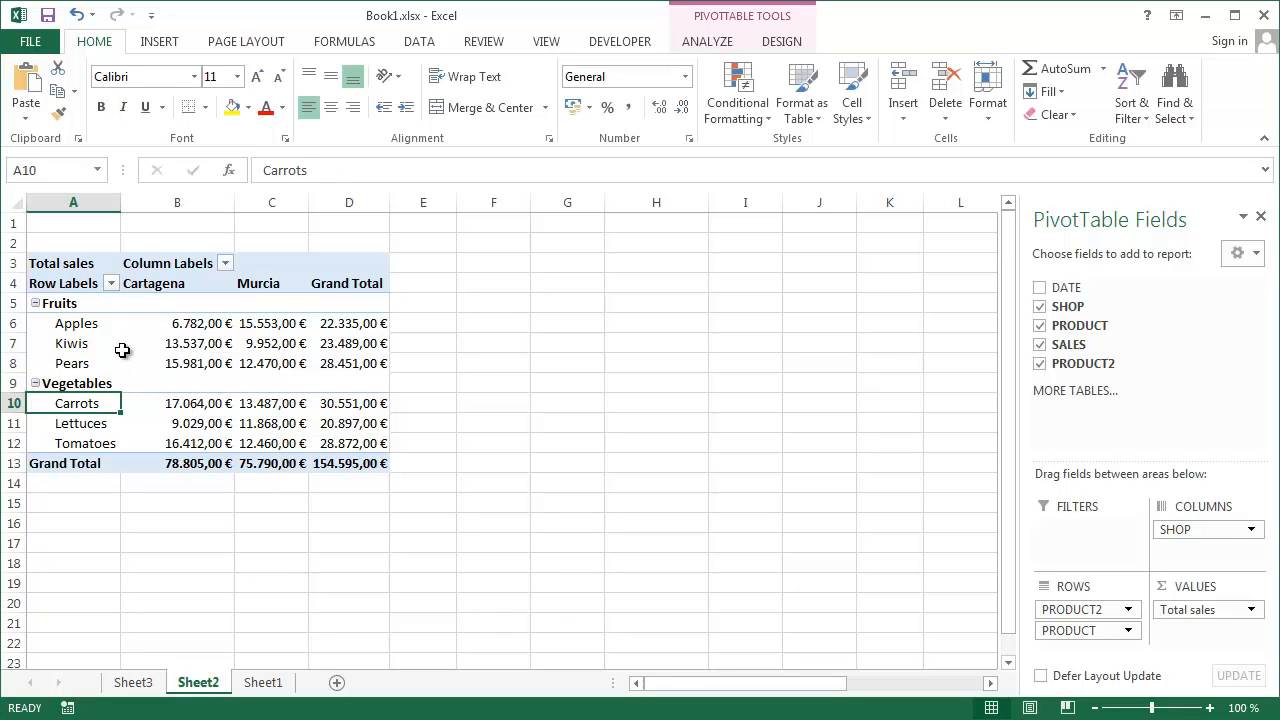
Step: Collapse and re-expand the Vegetables group and the Fruits group in the pivot table
click(73, 306)
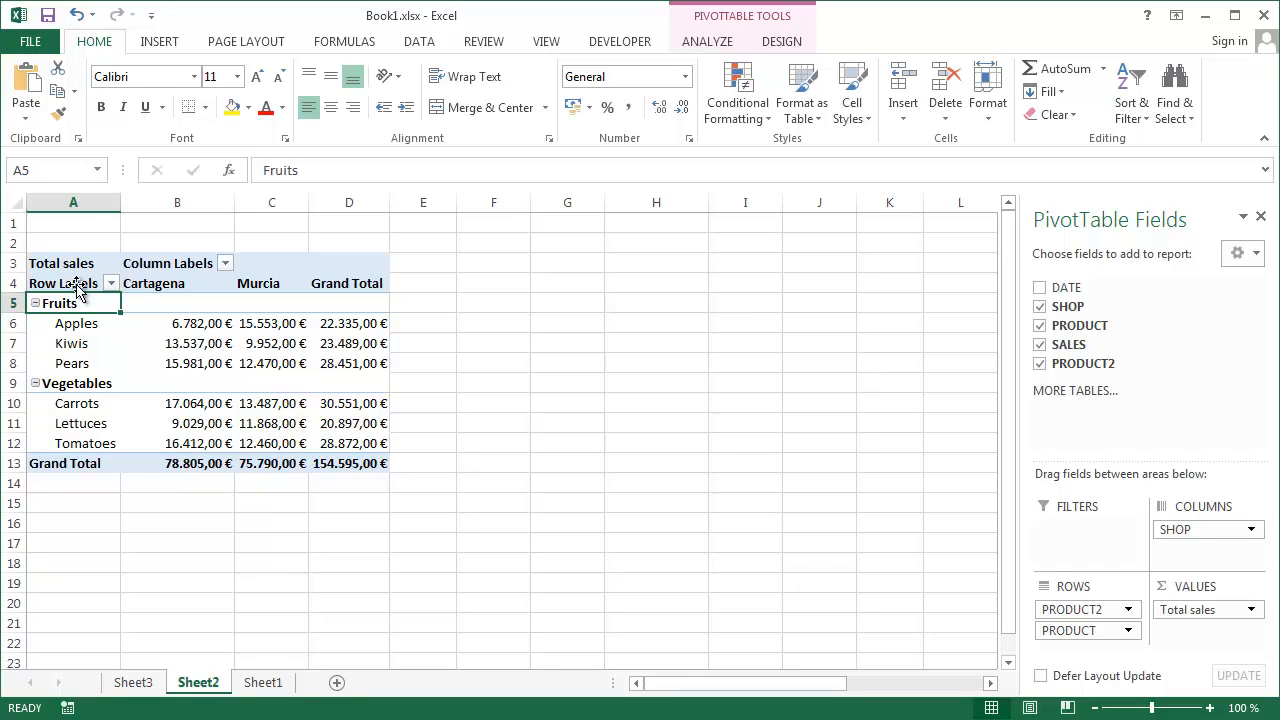
click(35, 384)
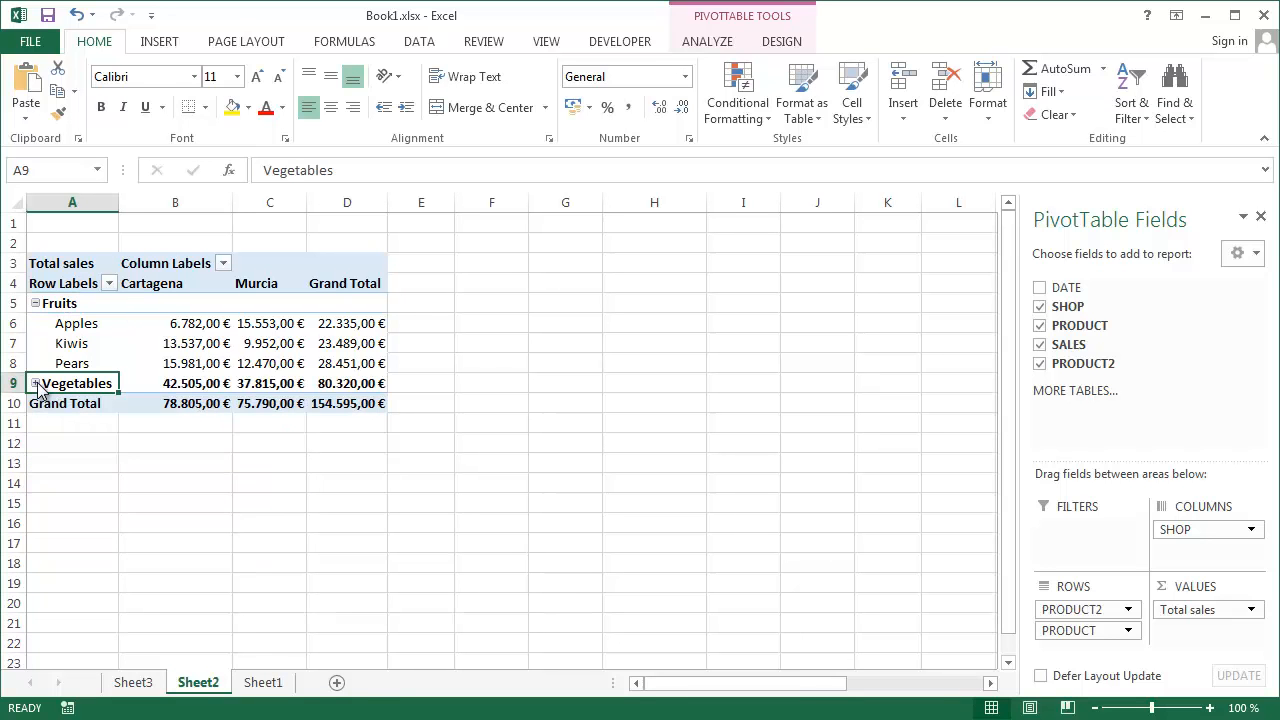
click(35, 384)
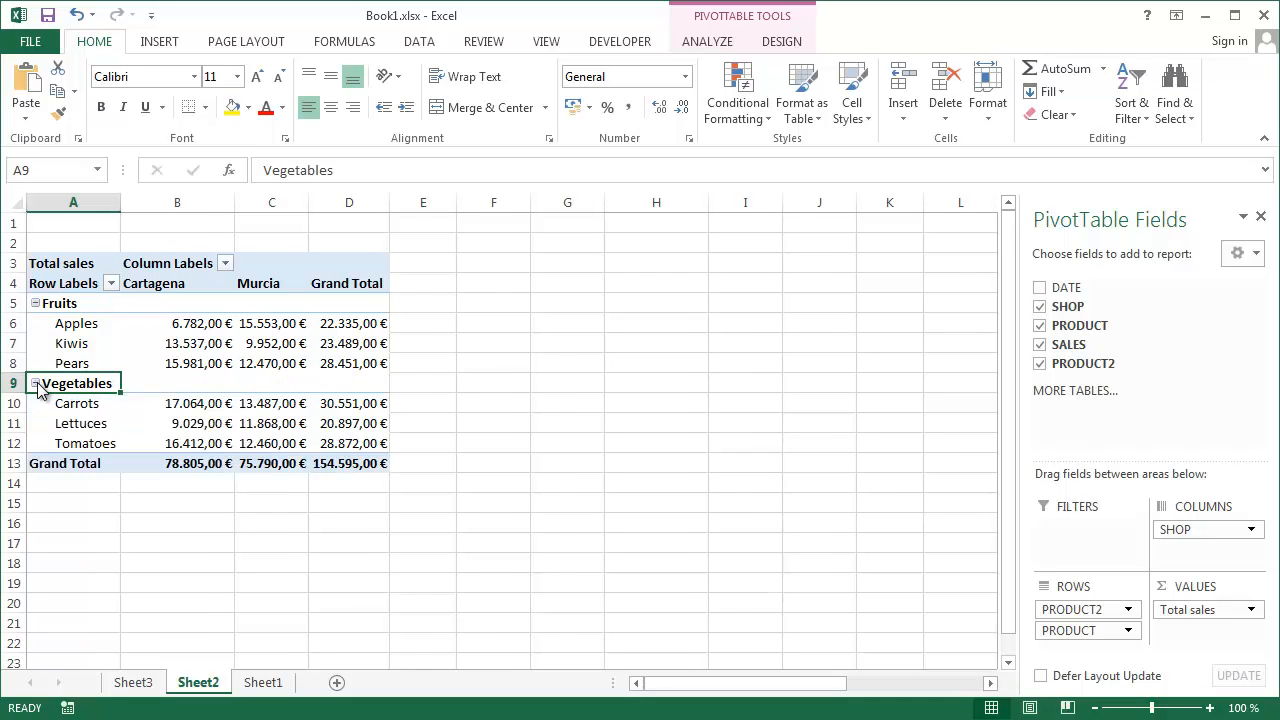
click(35, 303)
click(35, 304)
click(68, 340)
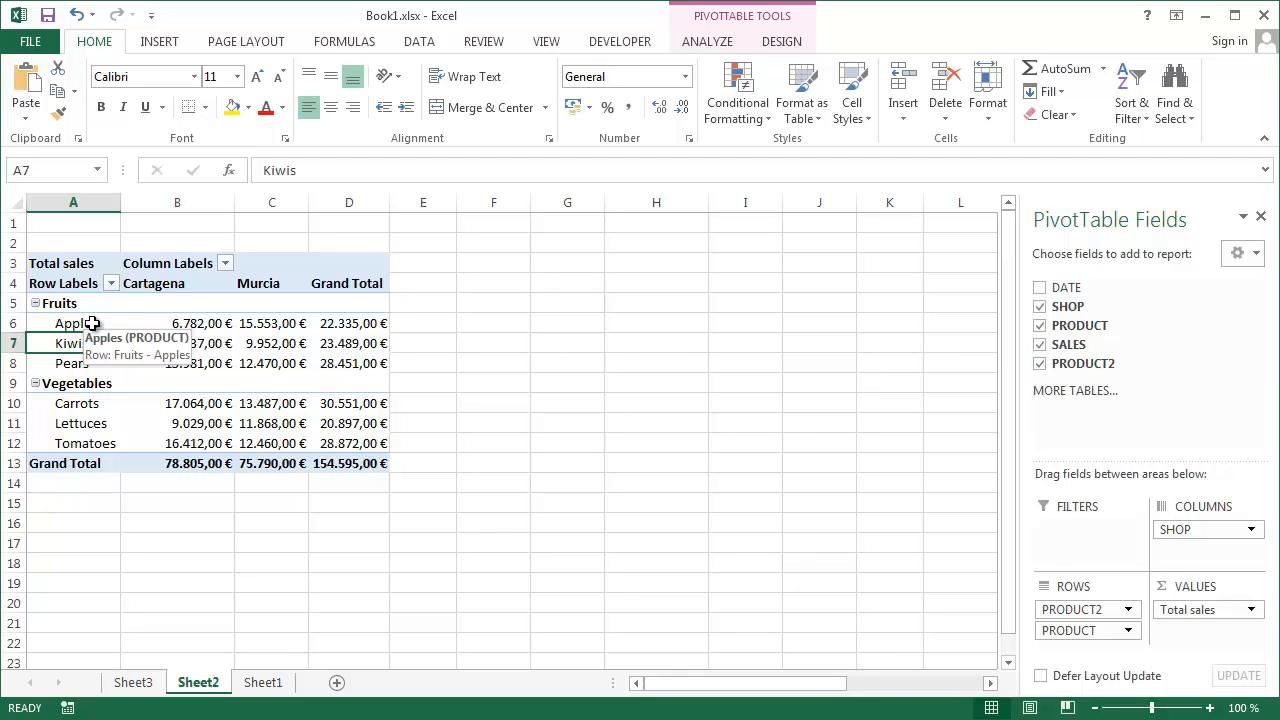
click(77, 263)
click(74, 226)
click(68, 268)
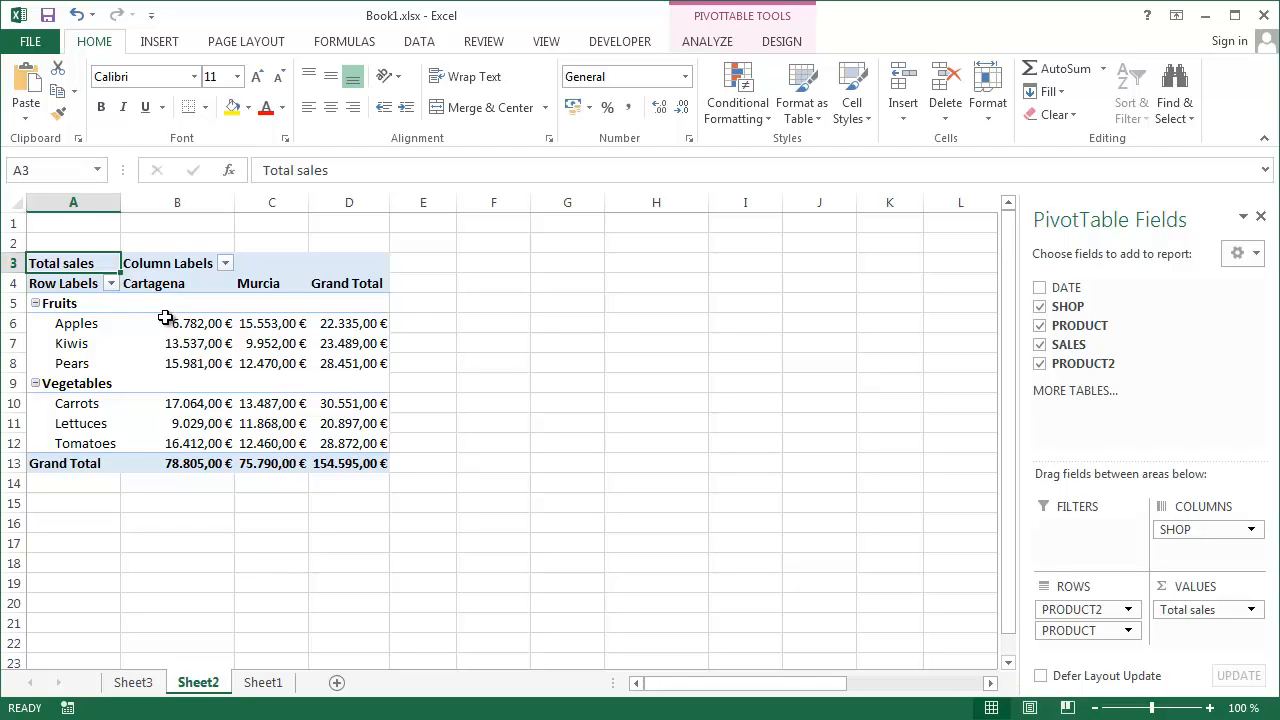
mouse_move(165, 317)
mouse_move(197, 440)
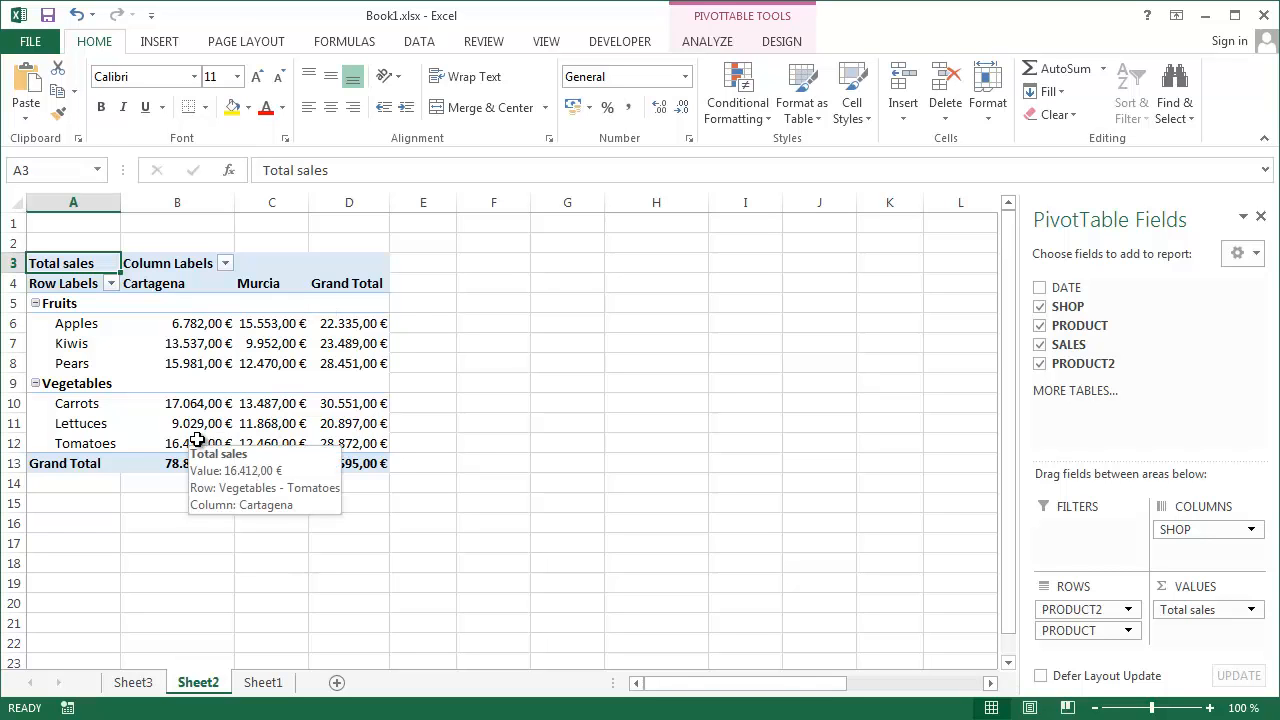
Step: Insert a 3-D Column pivot chart based on the pivot table and place it in the empty cells beside the table
mouse_move(268, 345)
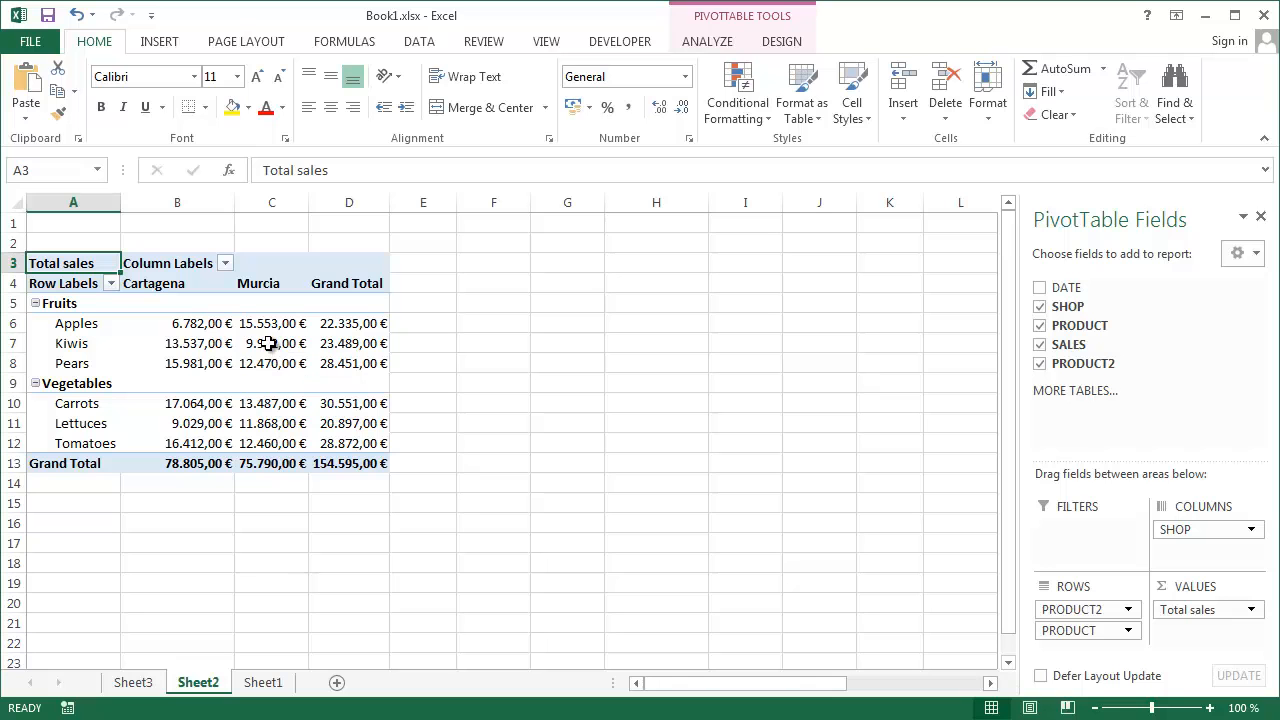
click(268, 345)
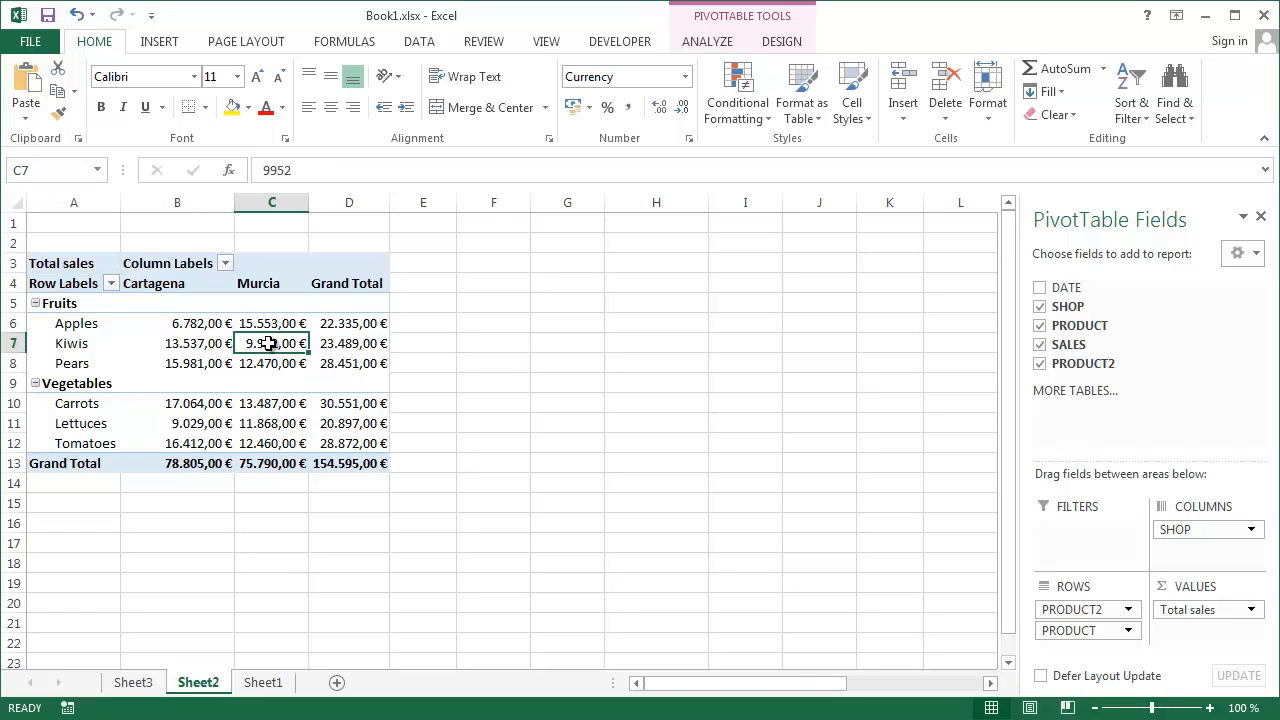
click(171, 49)
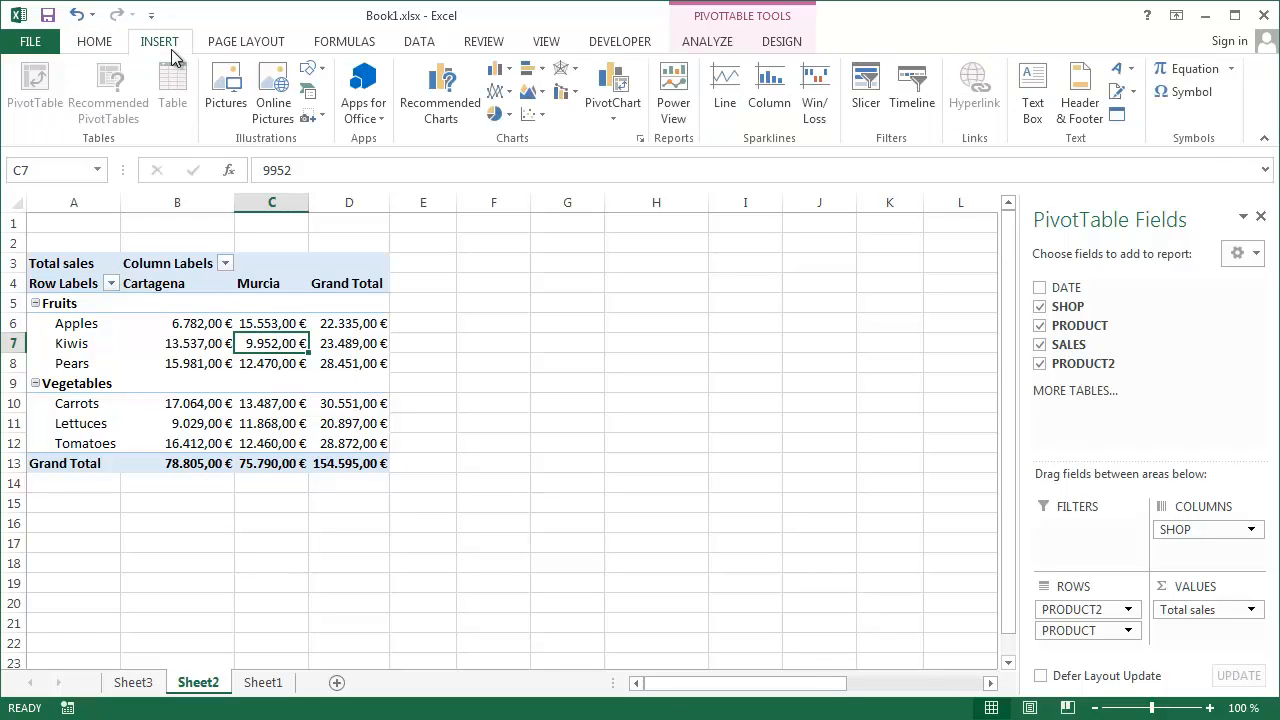
click(514, 77)
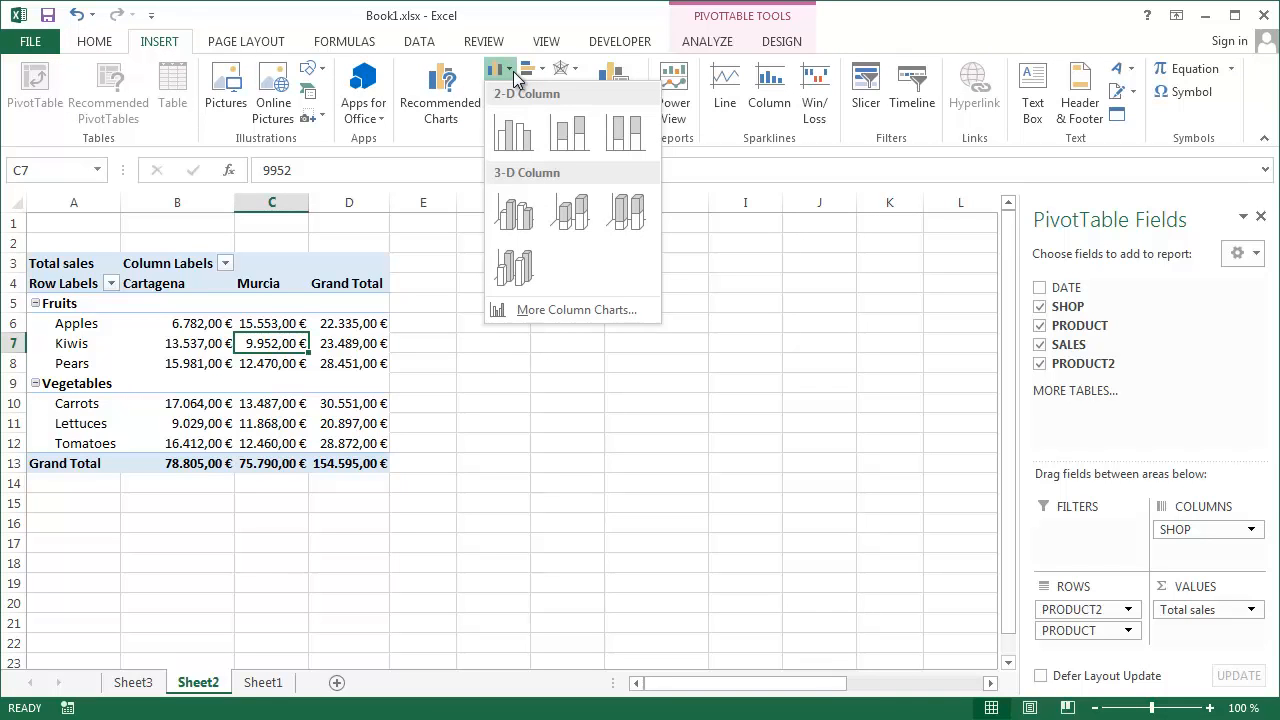
click(522, 270)
mouse_move(475, 309)
mouse_down()
mouse_move(546, 274)
mouse_move(589, 226)
mouse_move(680, 226)
mouse_move(660, 230)
mouse_up()
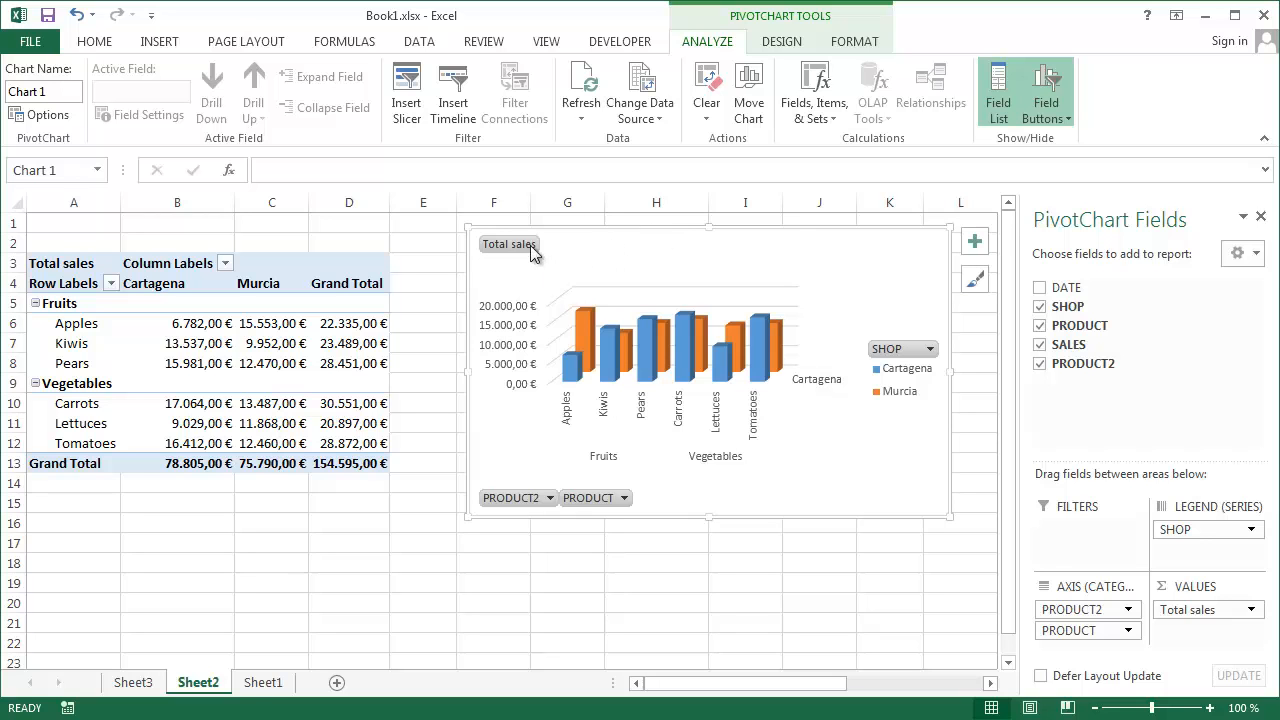
Step: Examine the PRODUCT2 and SHOP filter options on the pivot chart without changing them, and return to the pivot table
click(549, 500)
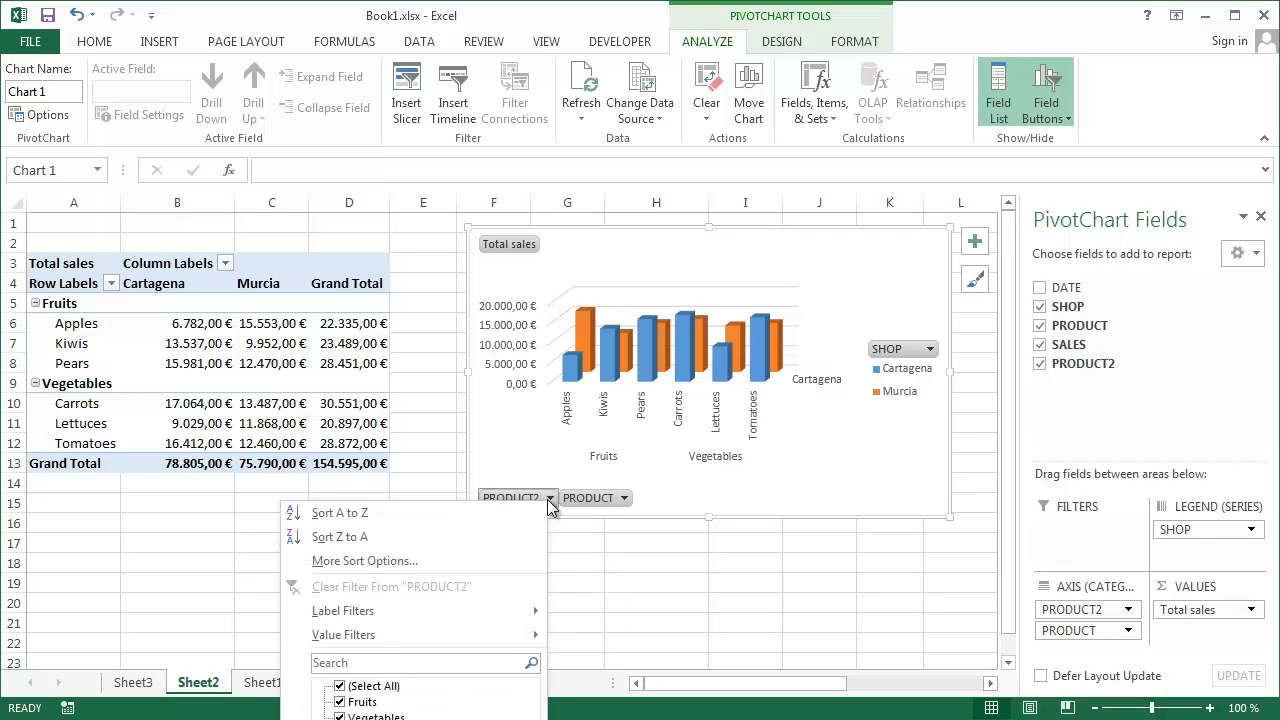
click(549, 500)
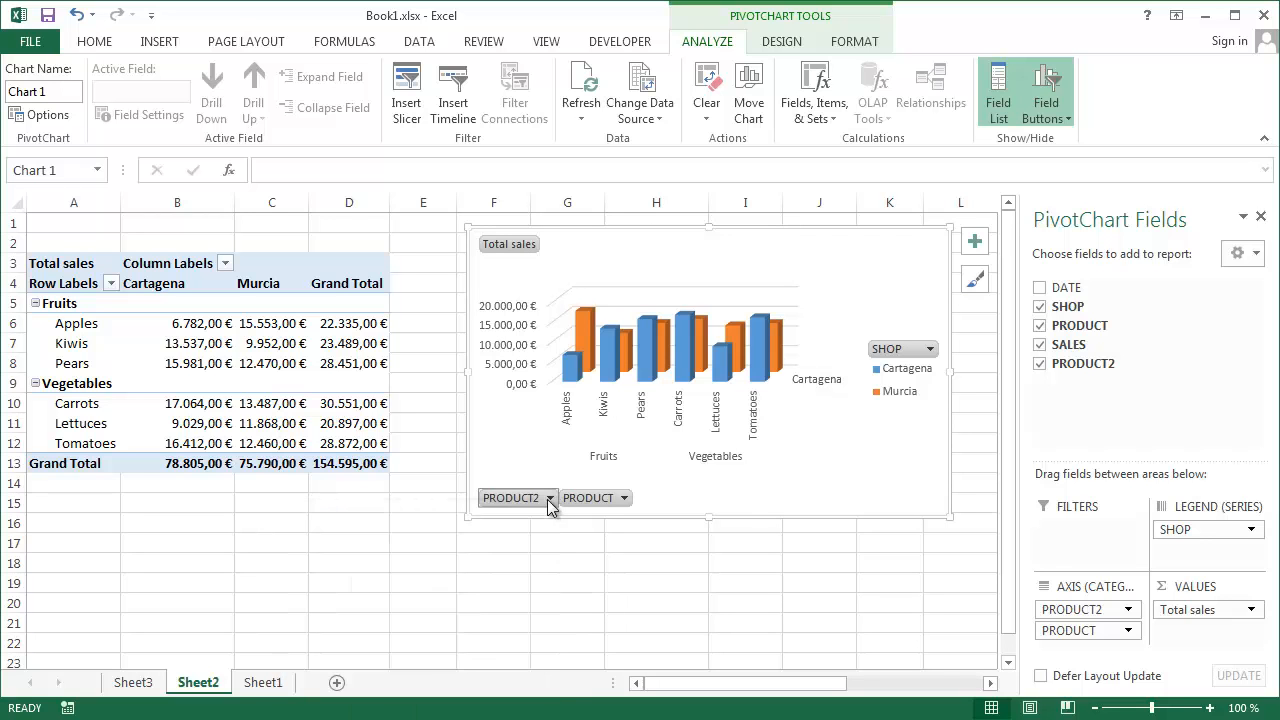
click(930, 352)
click(929, 352)
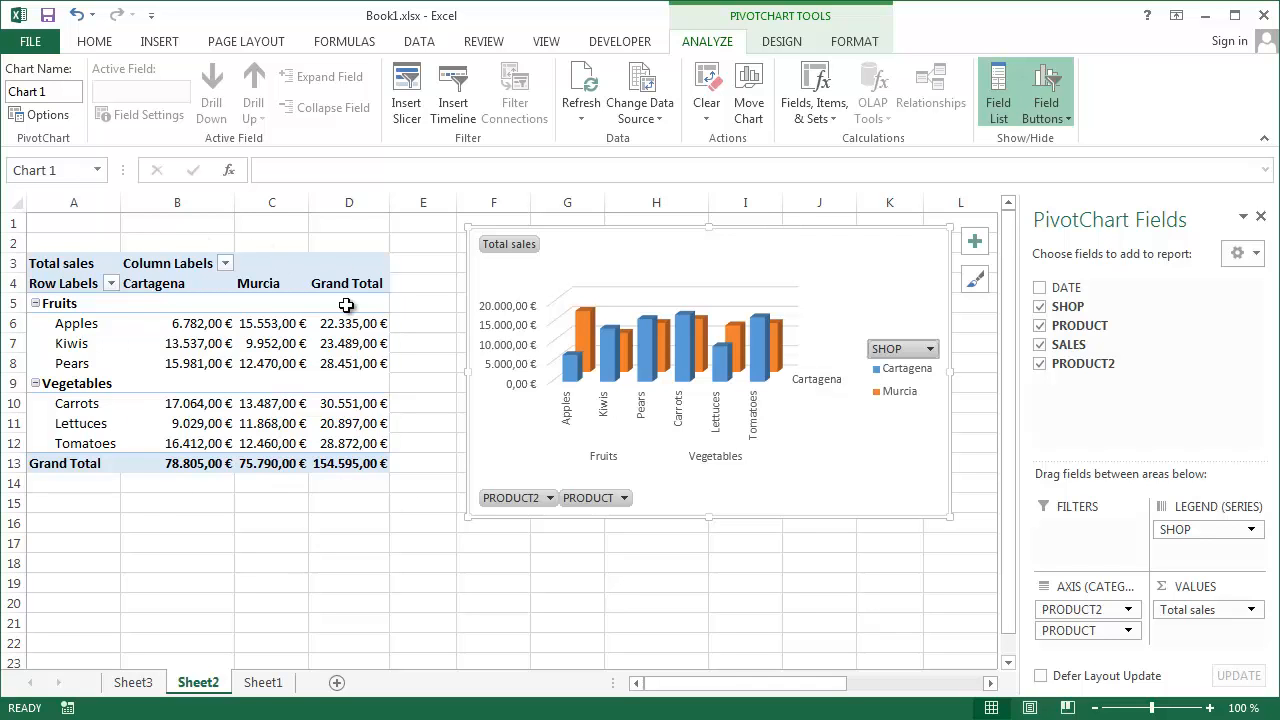
click(195, 321)
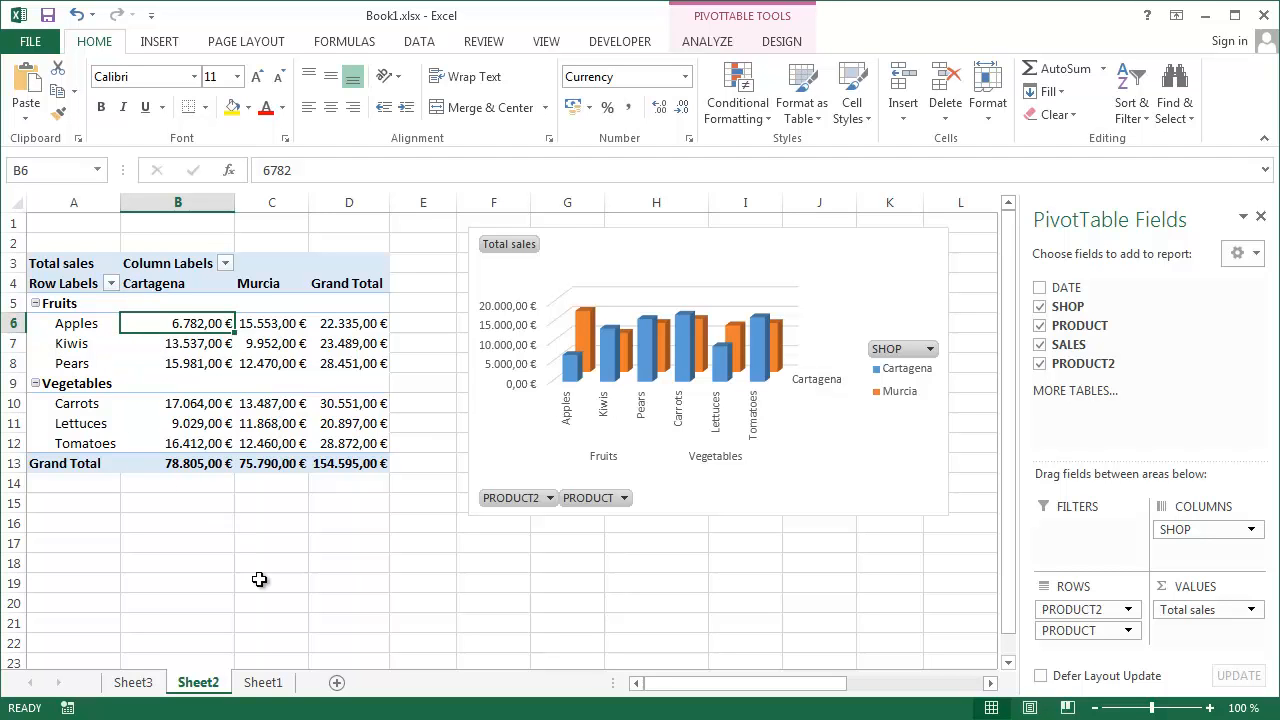
Step: Create a PivotTable on a new worksheet from the Sheet1 sales data, range A1:D201, and summarise SALES as its values
click(263, 683)
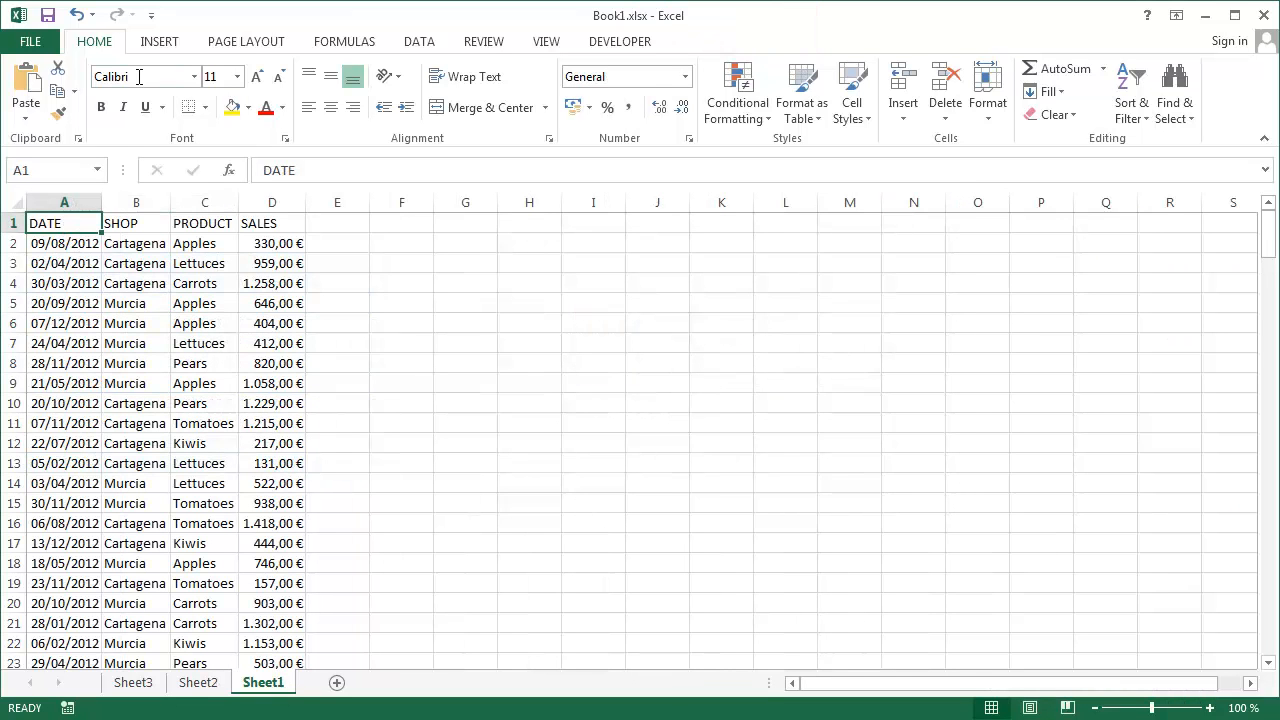
click(160, 41)
click(38, 95)
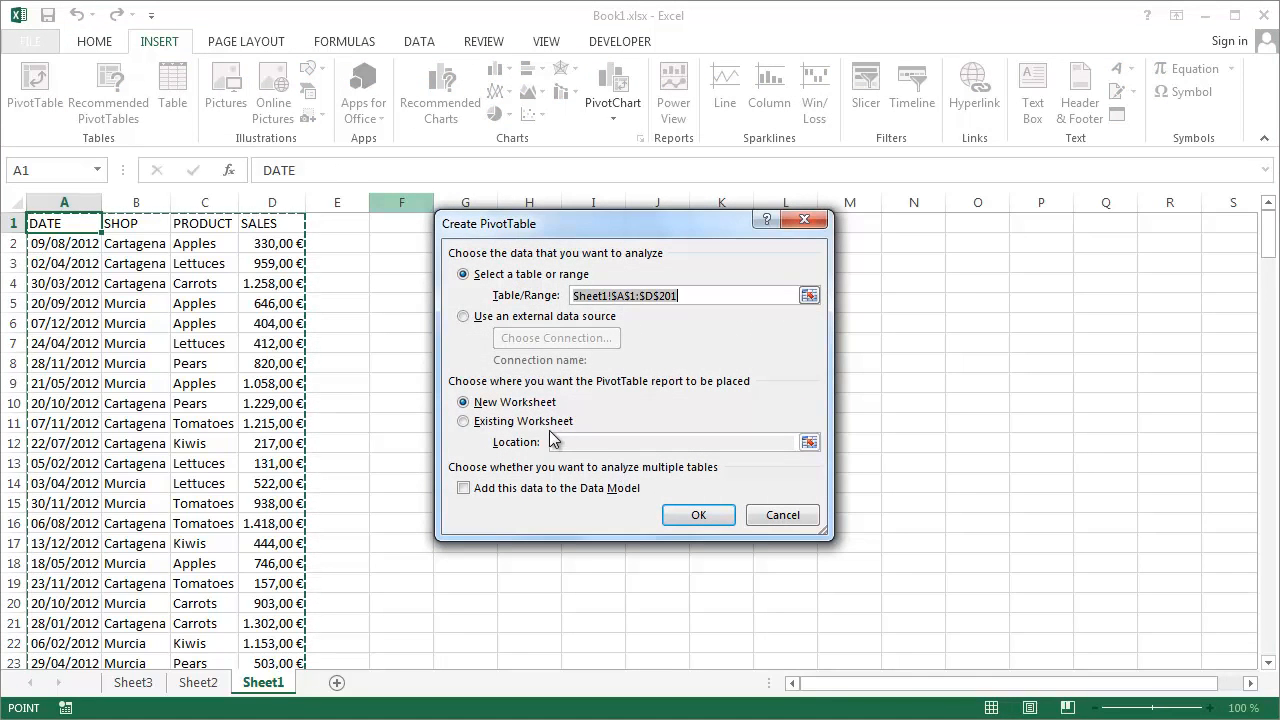
click(712, 518)
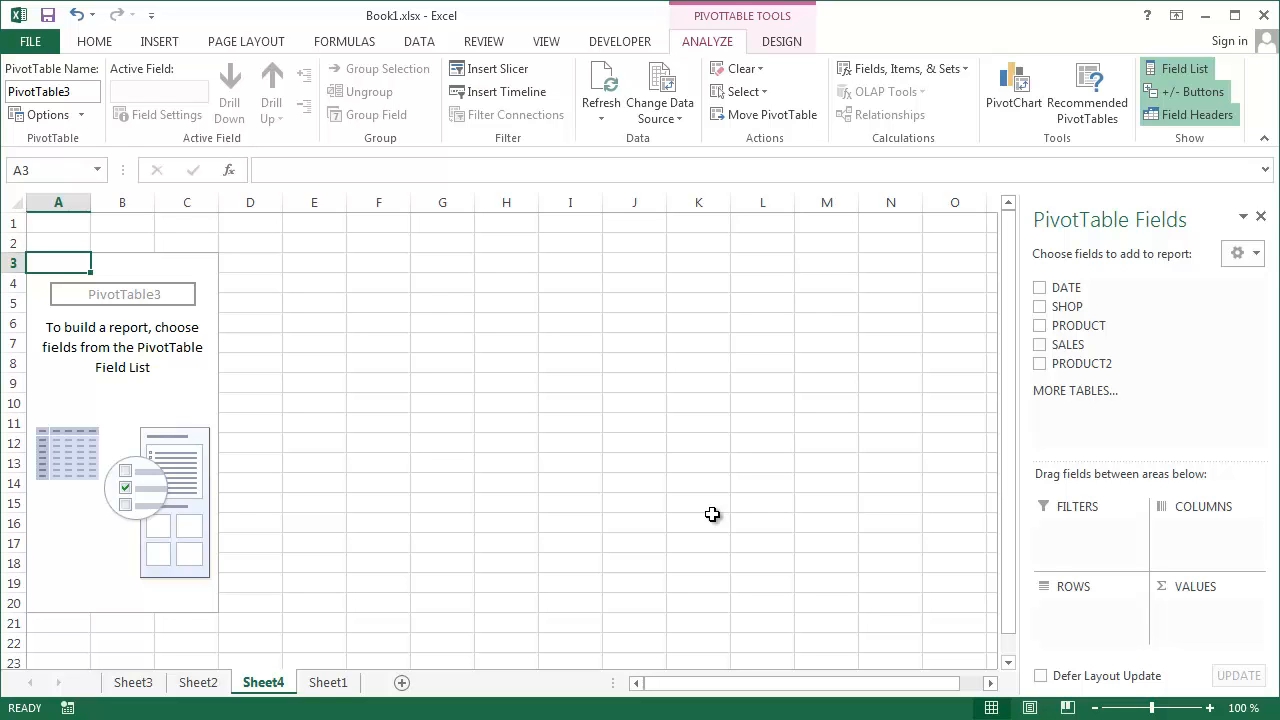
drag(1063, 344, 1206, 620)
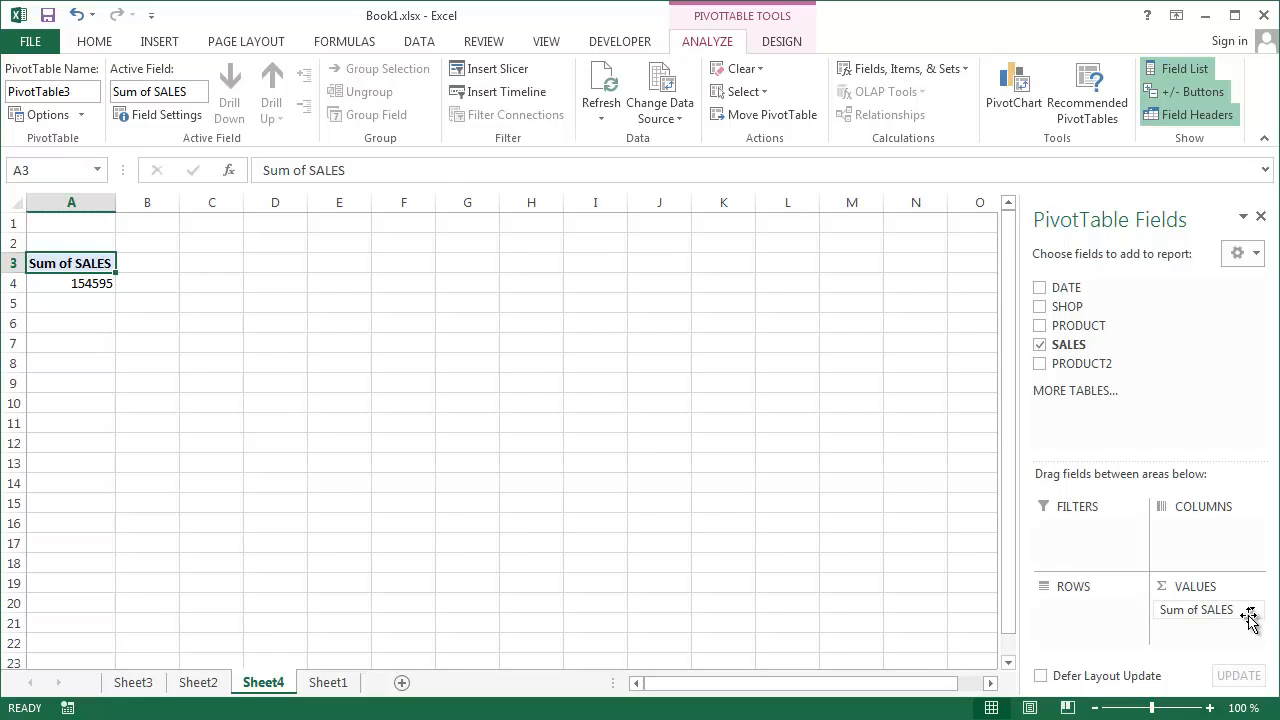
Step: Format the Sum of SALES value field as Currency with the € symbol and two decimal places
click(1250, 612)
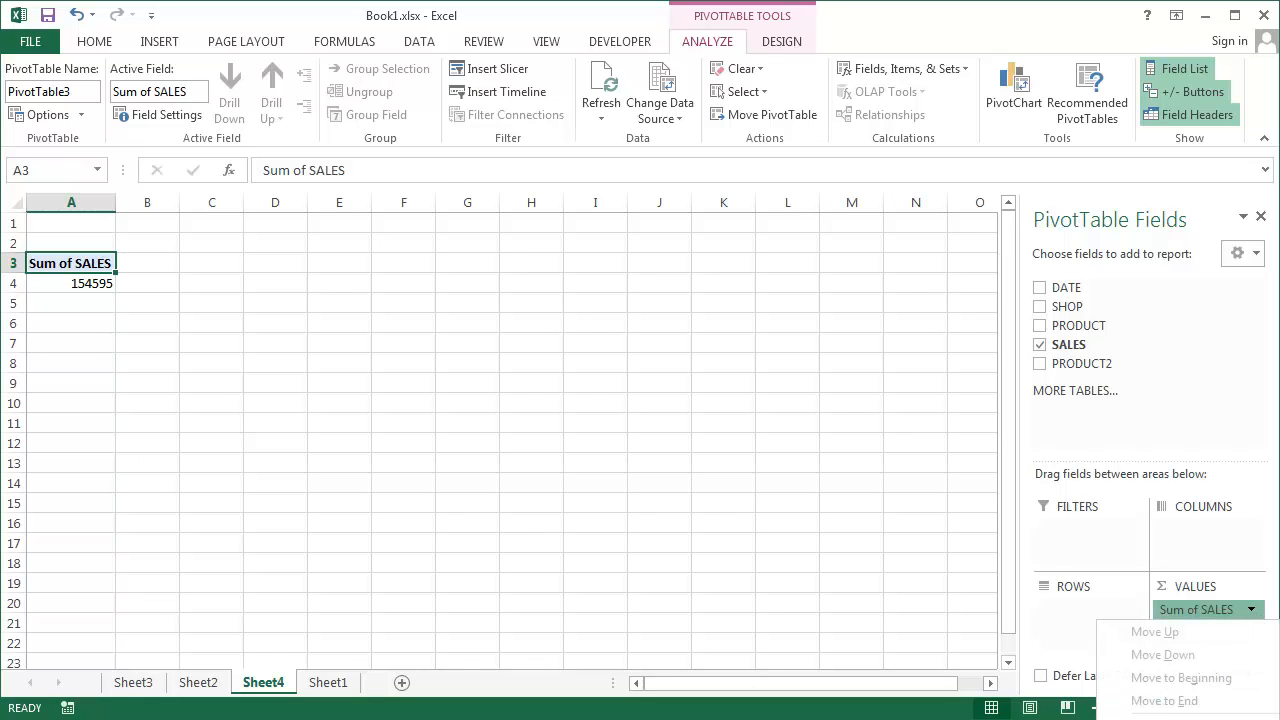
click(1185, 718)
click(541, 516)
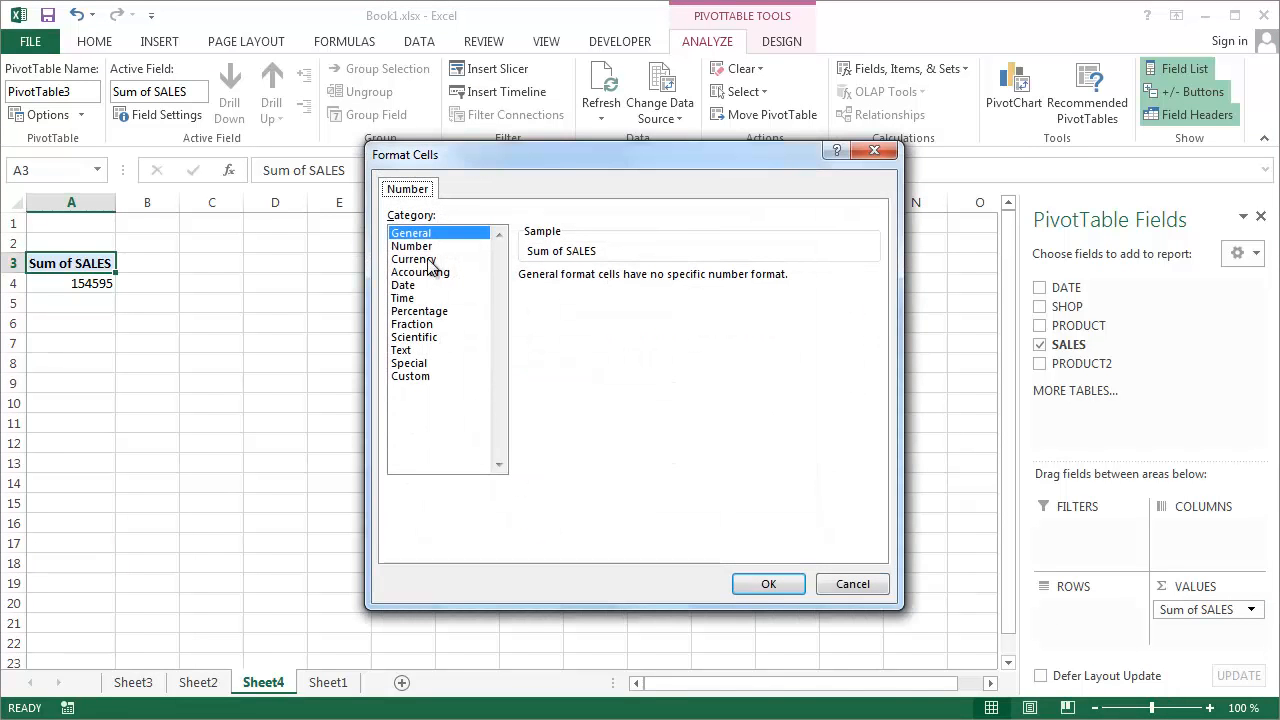
click(429, 261)
click(797, 592)
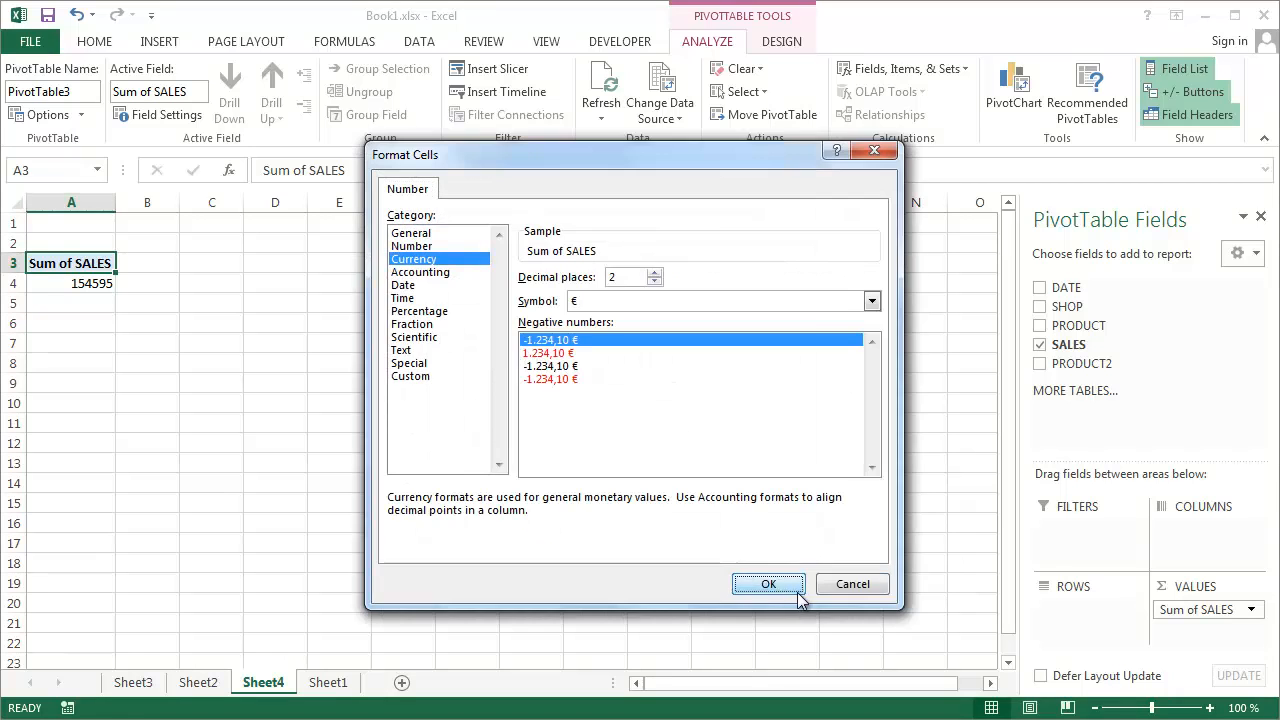
click(722, 505)
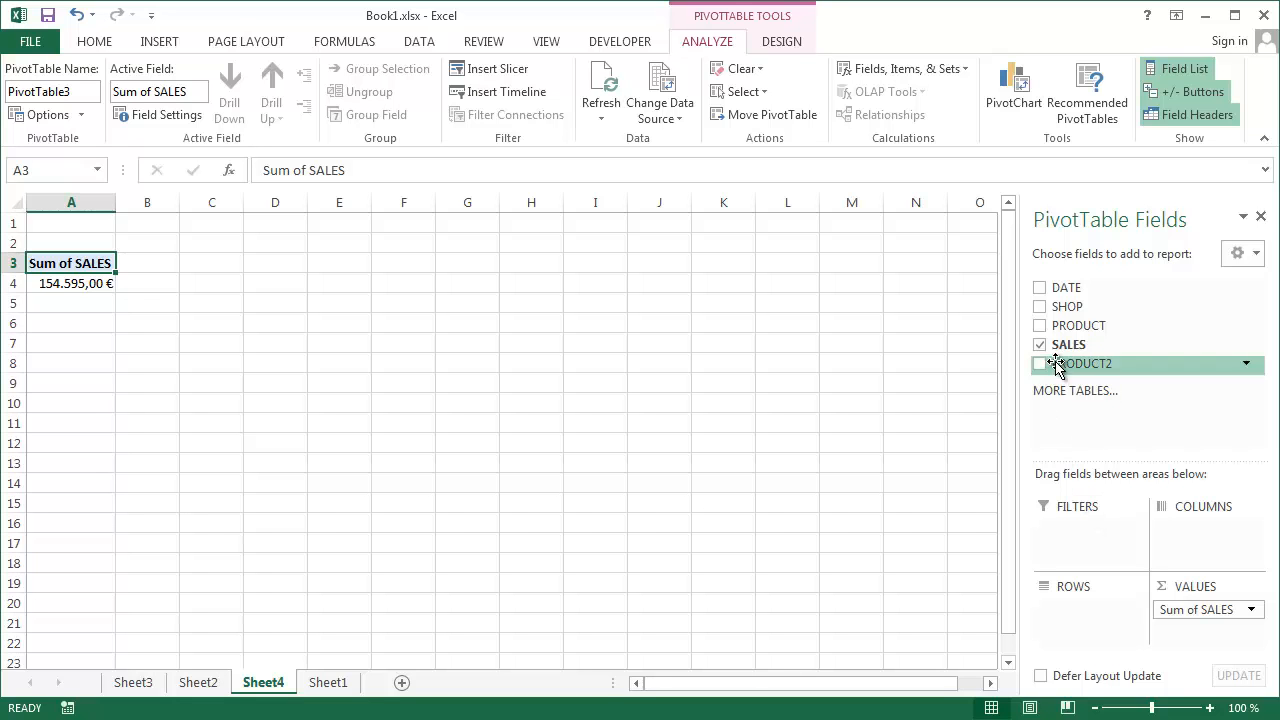
Step: Lay out the pivot table with PRODUCT as the columns and DATE as the rows
drag(1058, 327, 1186, 528)
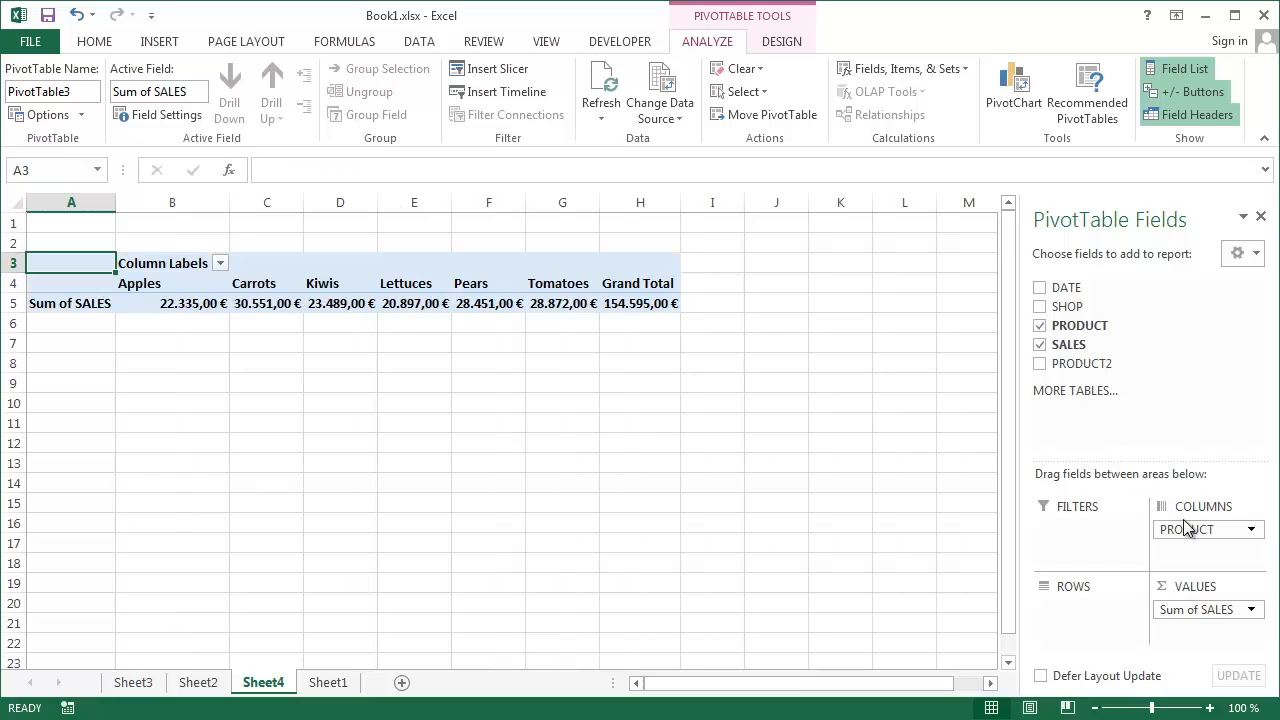
drag(1062, 288, 1089, 616)
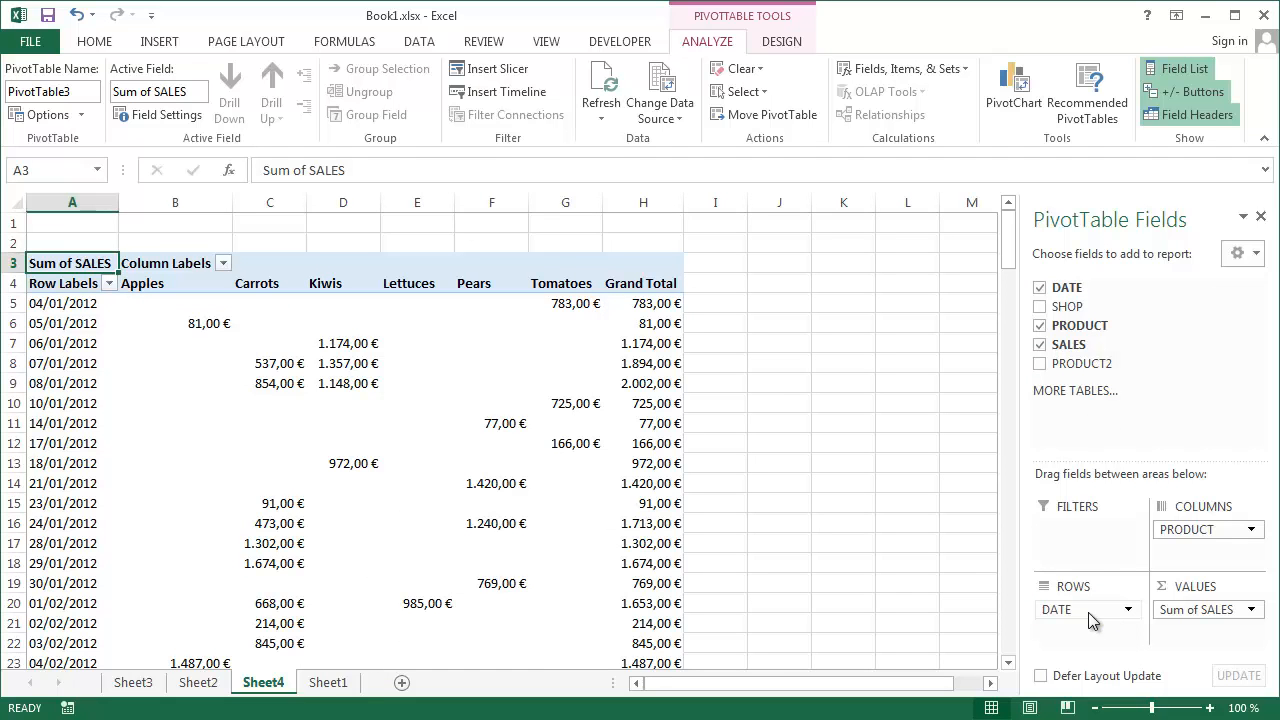
scroll(144, 398, down, 7)
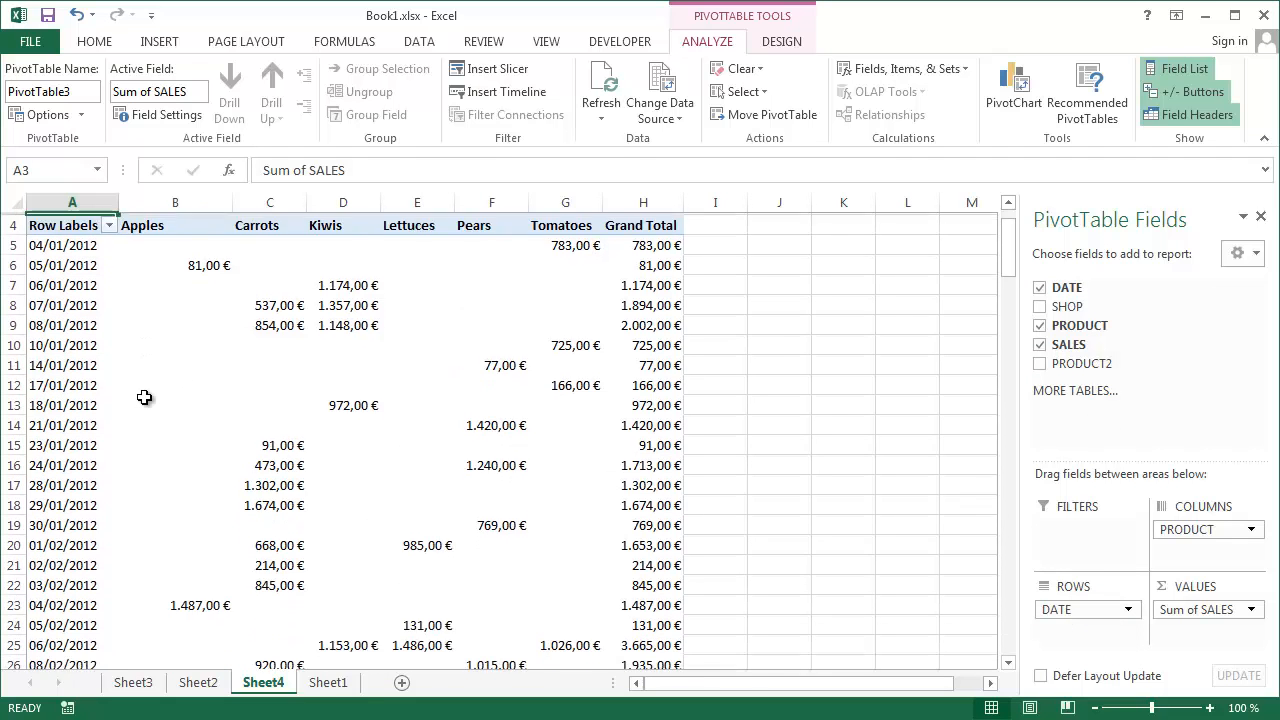
scroll(144, 398, down, 10)
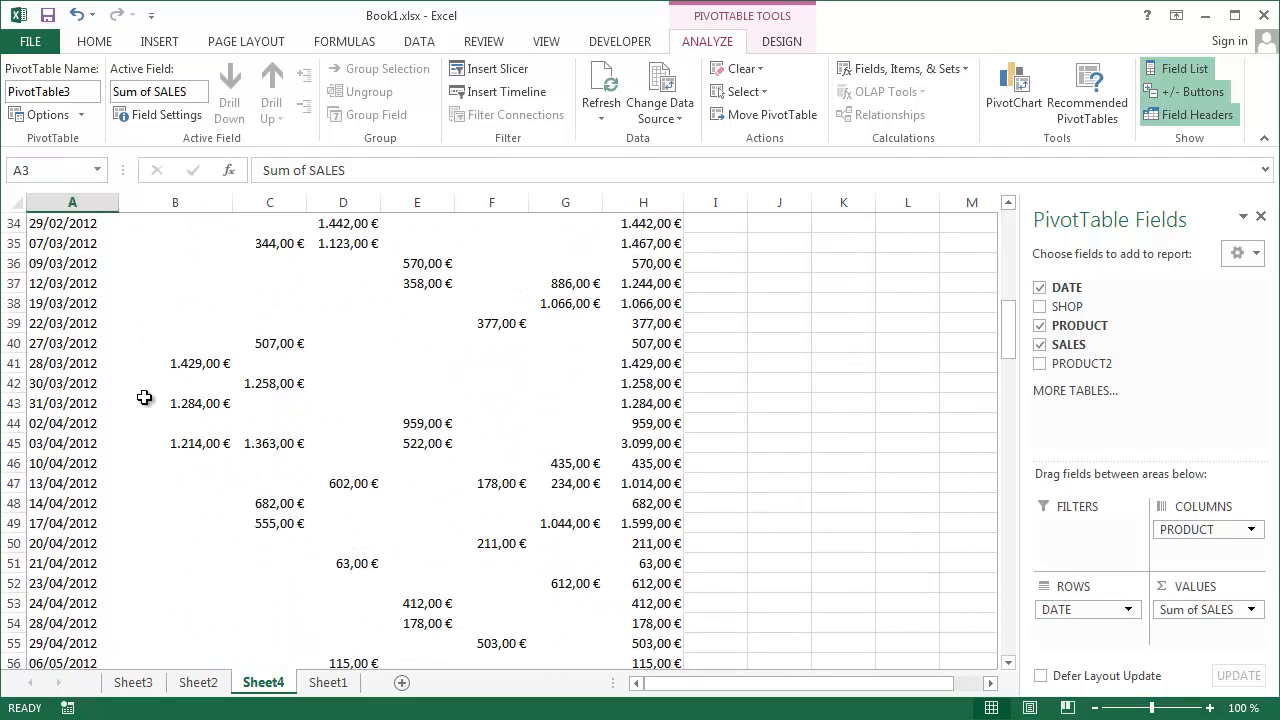
scroll(144, 398, down, 14)
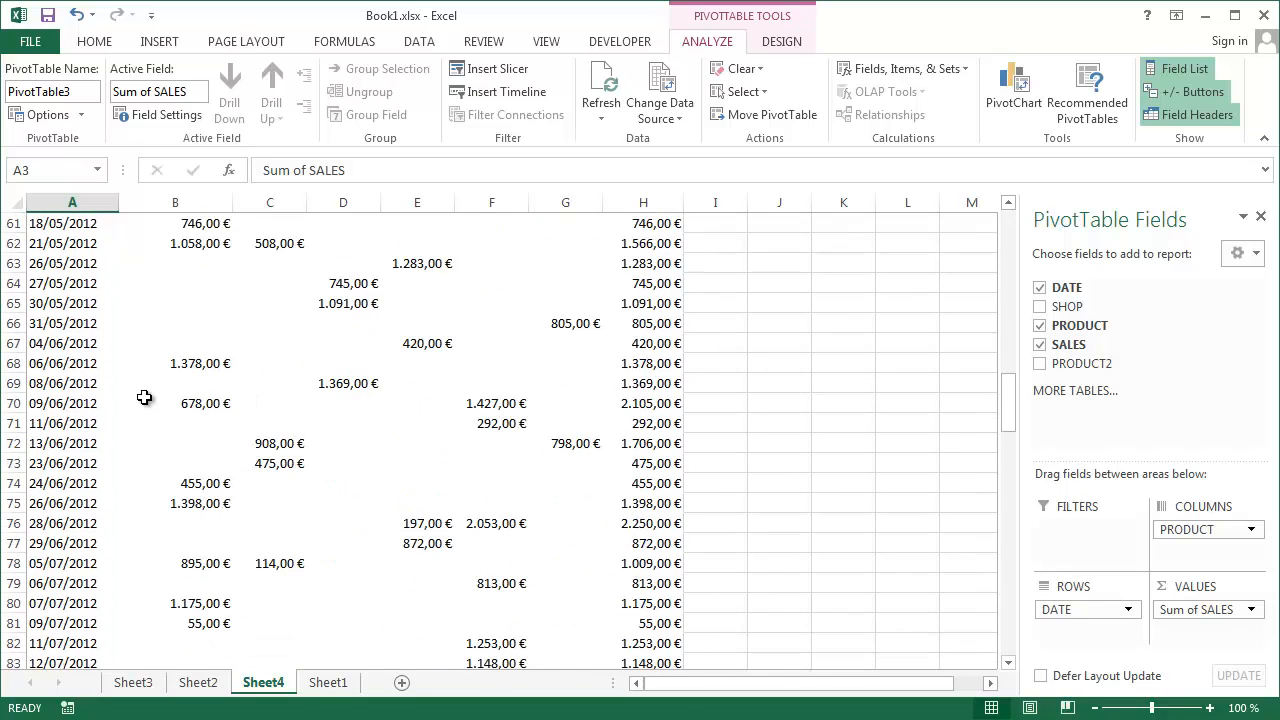
scroll(144, 398, up, 20)
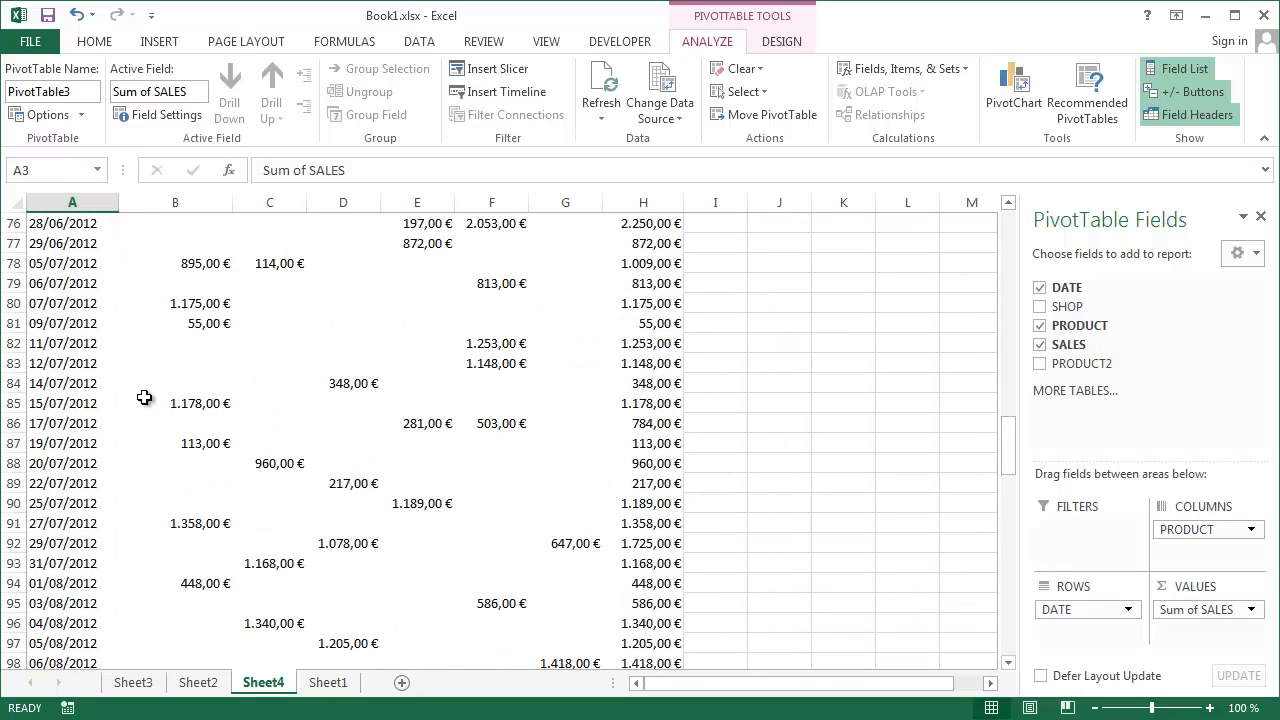
scroll(144, 398, up, 11)
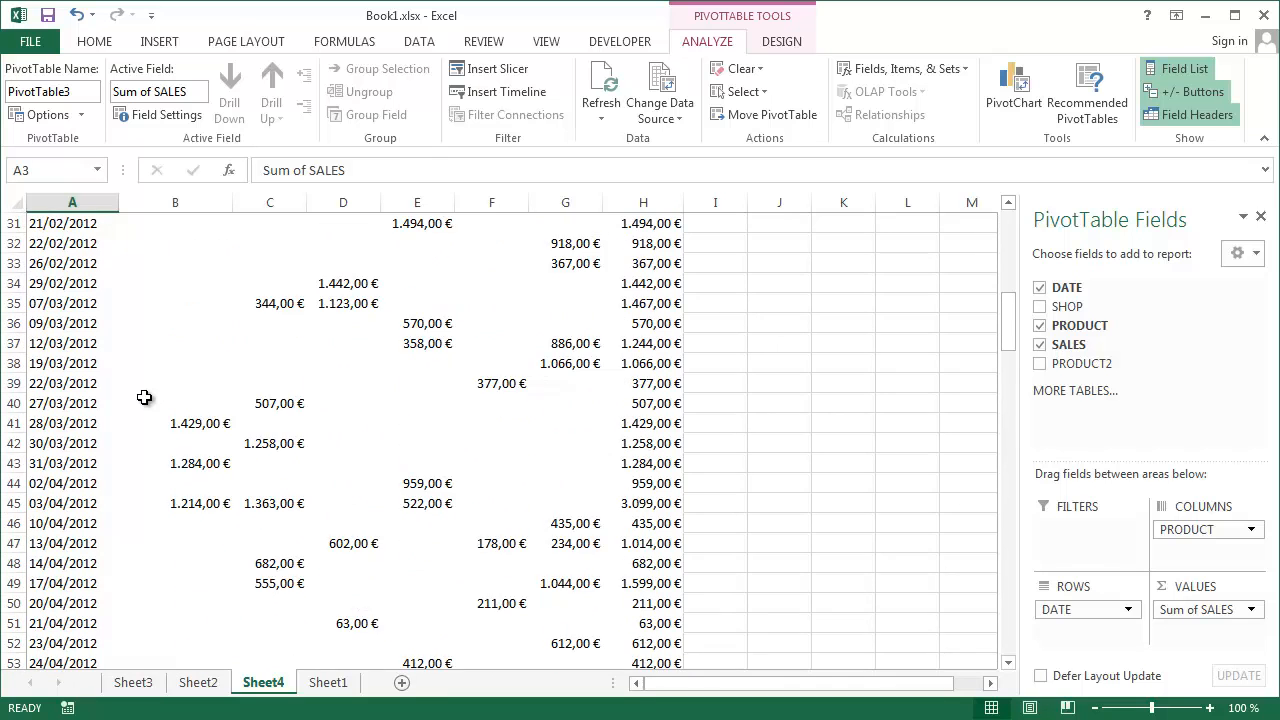
scroll(144, 398, up, 1)
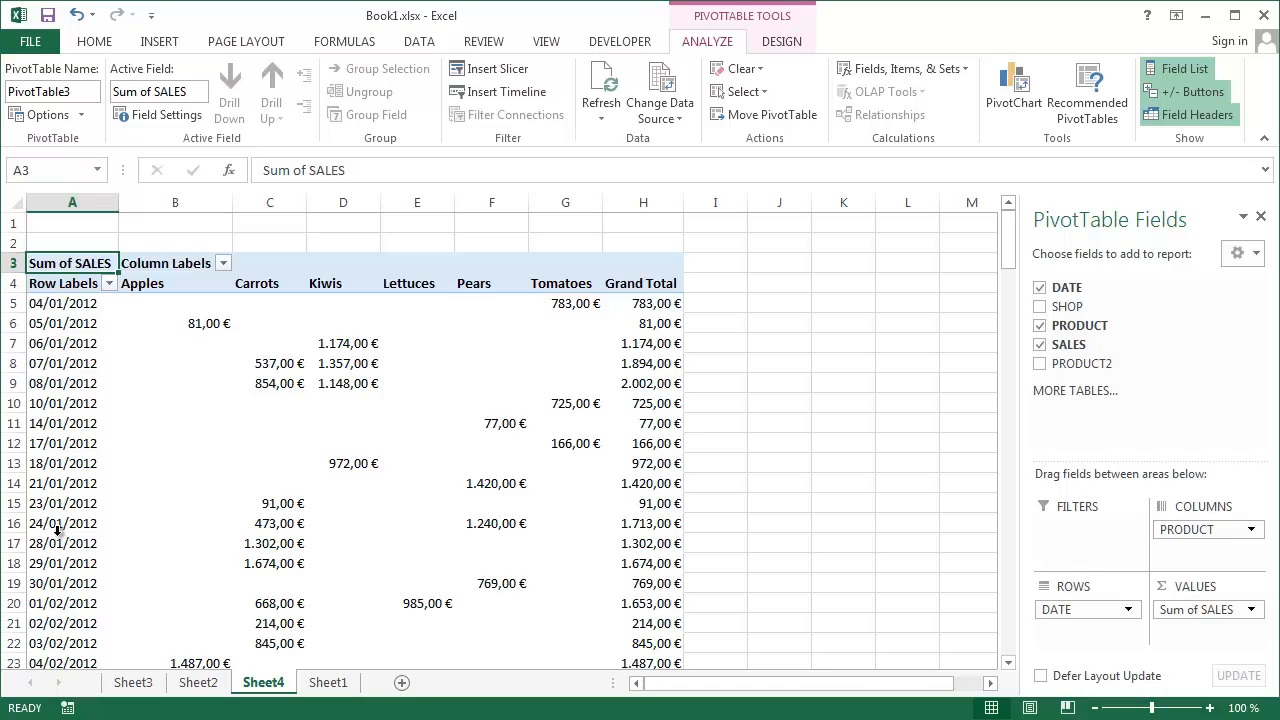
Step: Group the DATE row labels by Months and Quarters, with fixed limits from 01/01/2012 to 31/12/2012
click(76, 305)
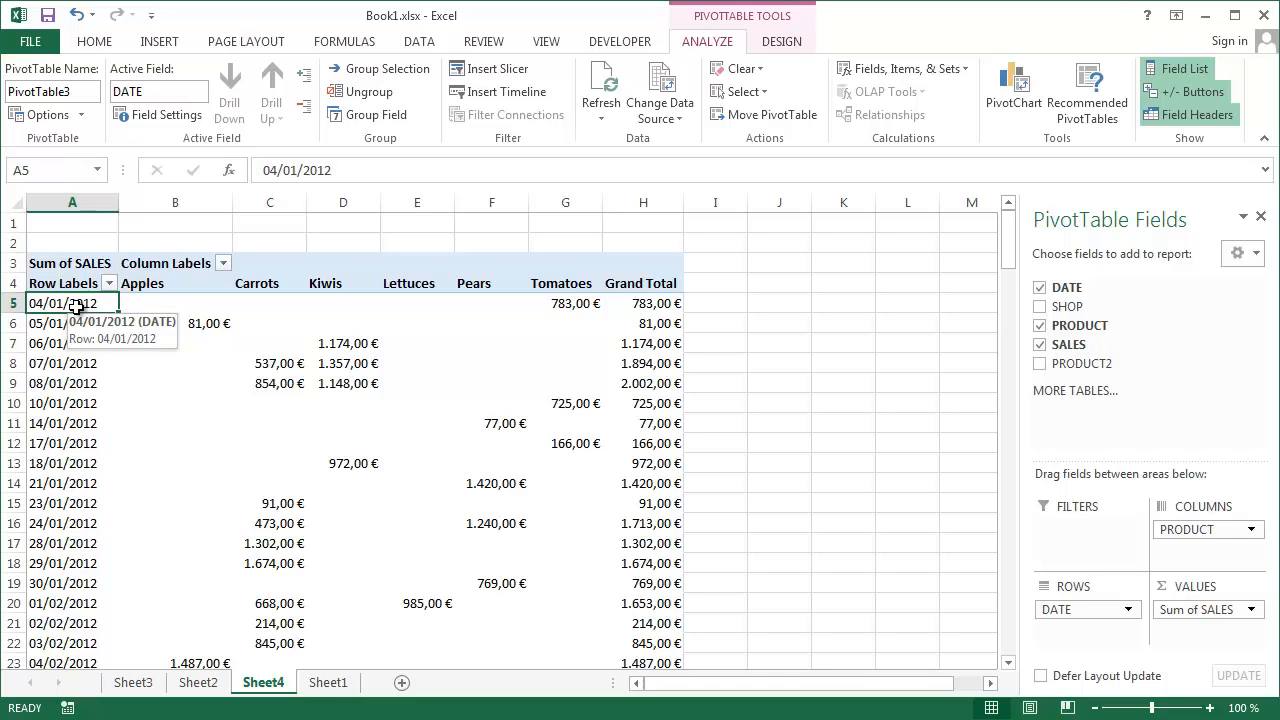
right_click(76, 305)
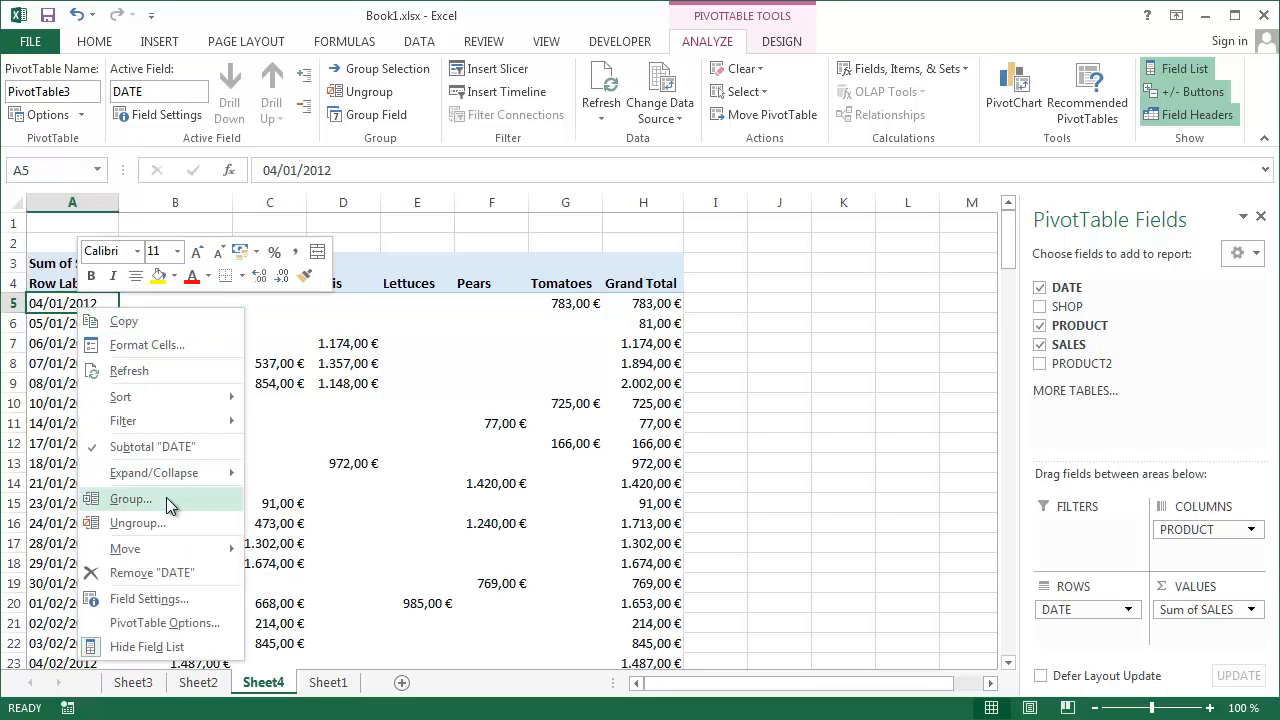
click(130, 499)
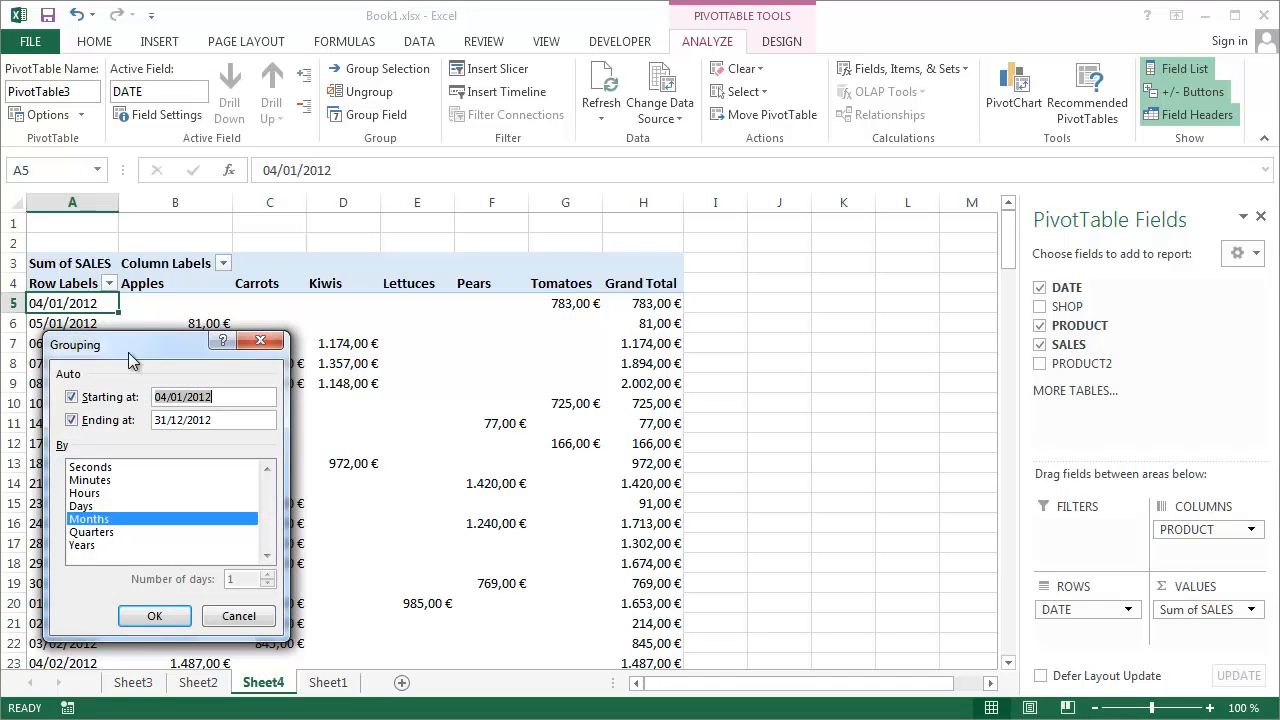
drag(152, 357, 310, 337)
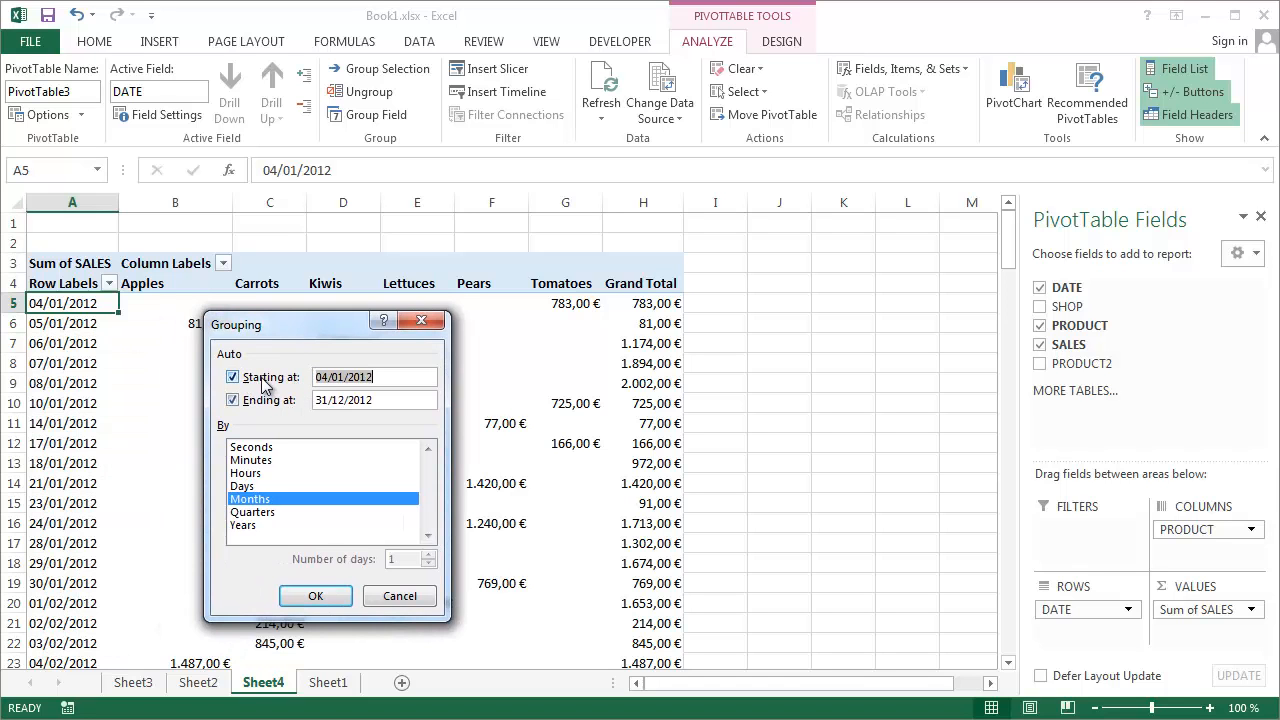
click(322, 376)
text(1)
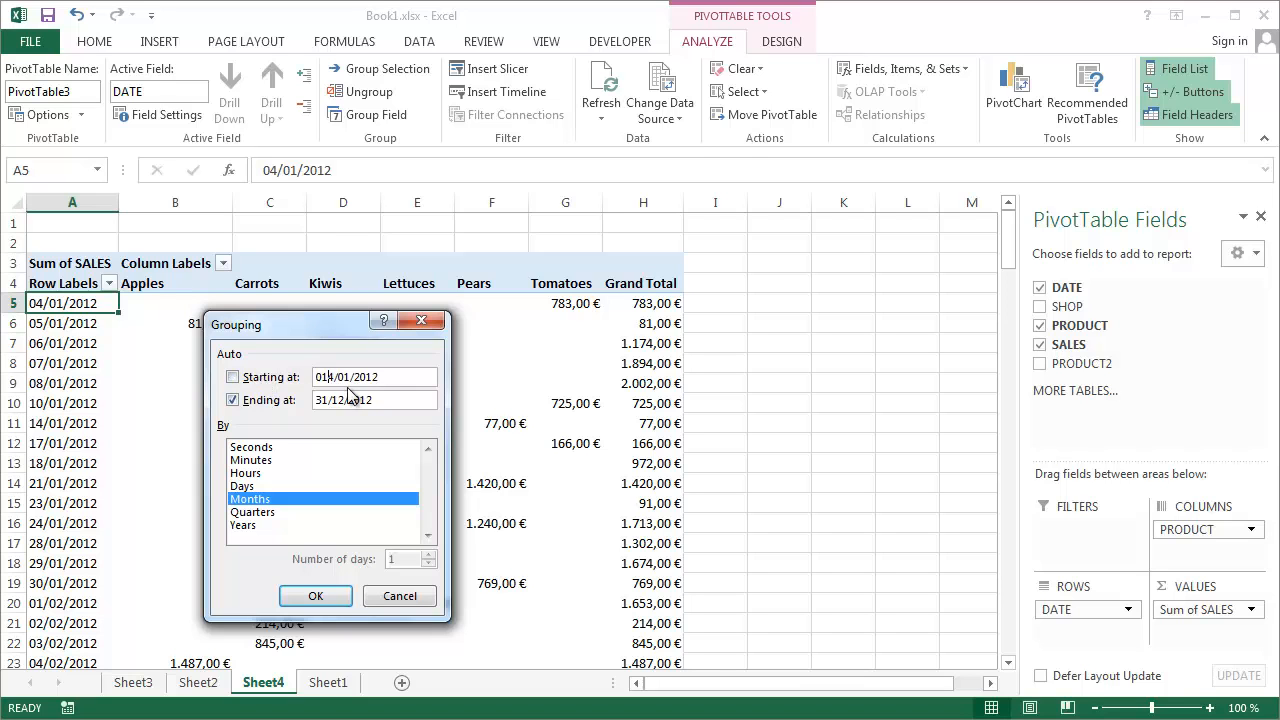
key(Delete)
click(235, 402)
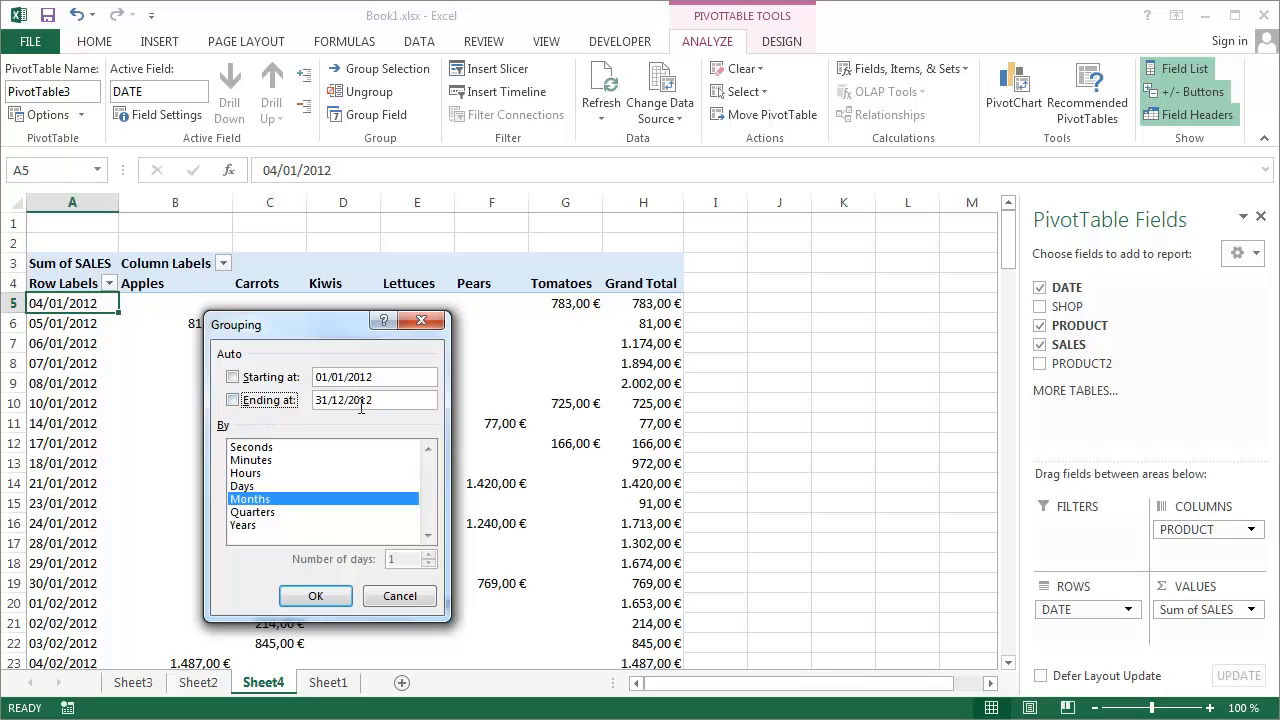
click(252, 512)
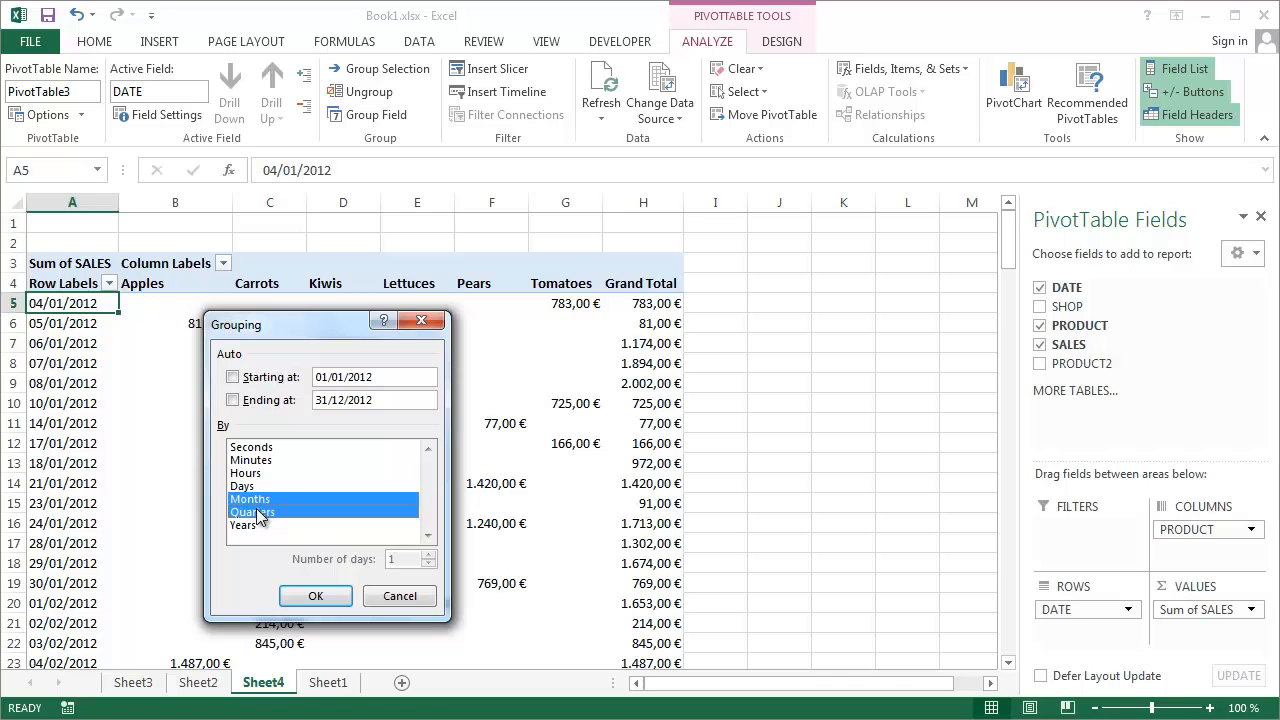
click(313, 598)
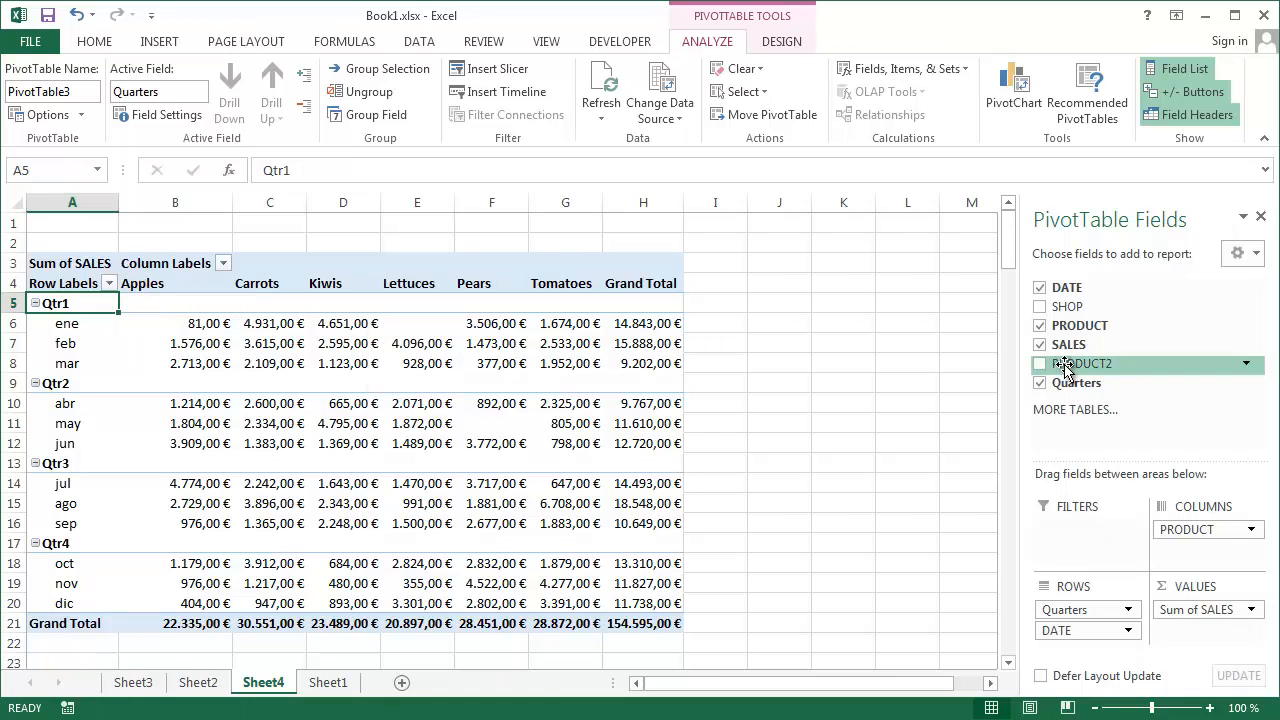
Step: Add PRODUCT2 to the columns above PRODUCT and rename the group containing Apples, Kiwis and Pears as Fruits
drag(1065, 368, 1192, 533)
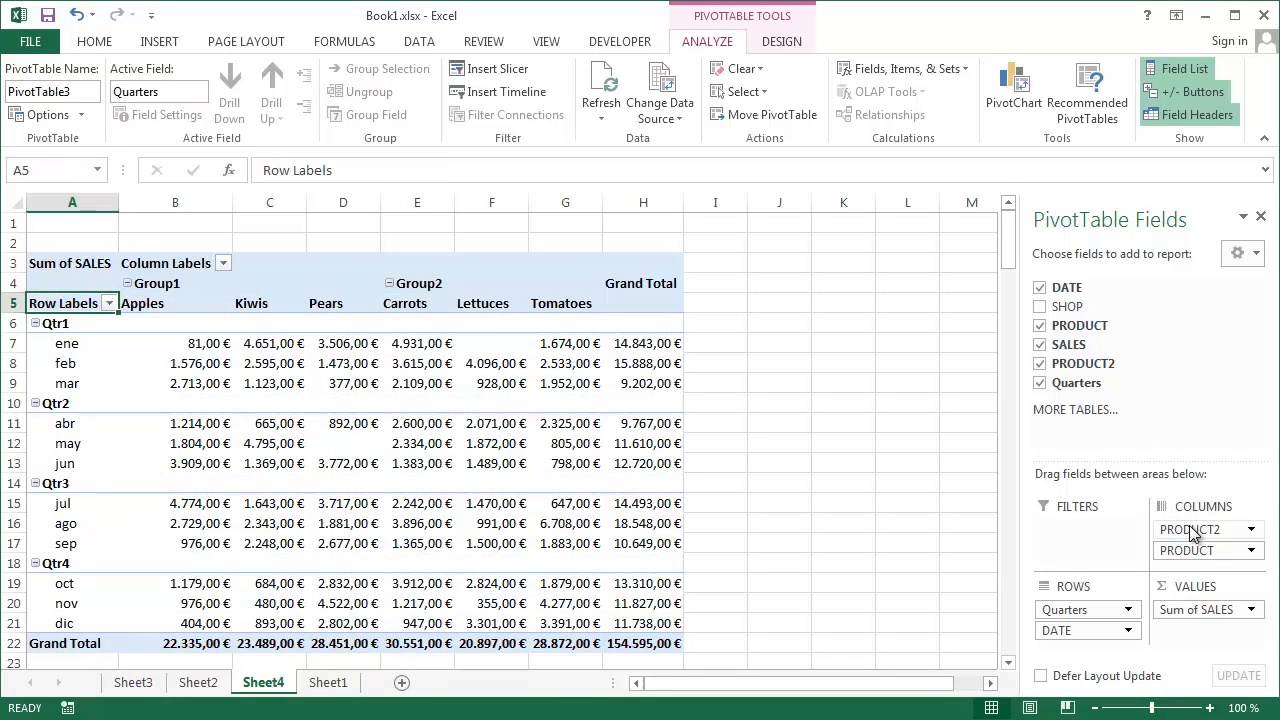
click(166, 284)
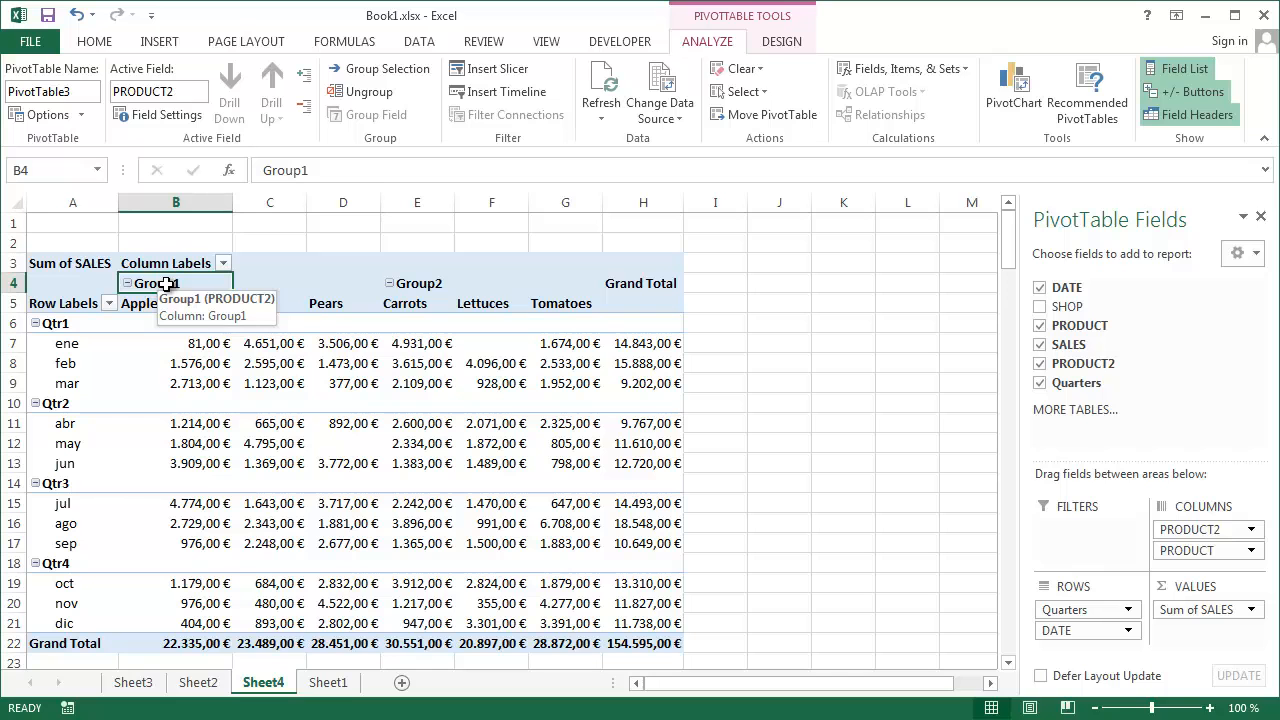
text(Frui)
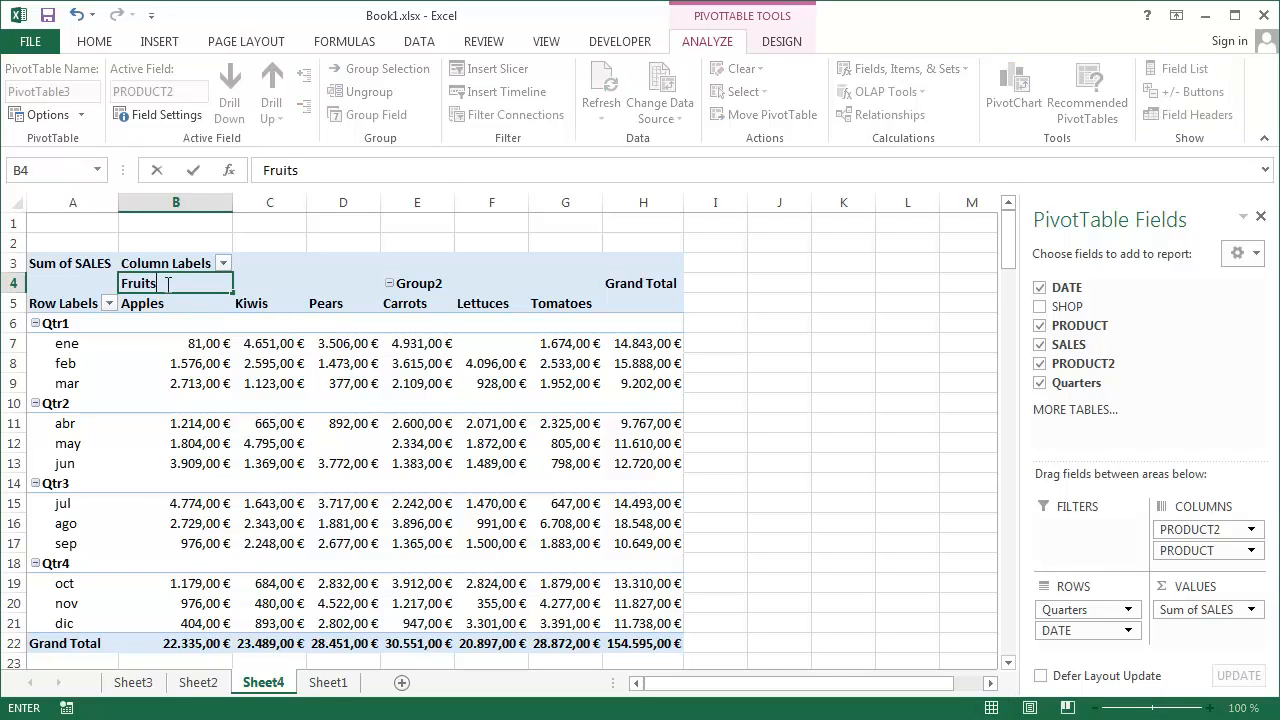
text(ts)
key(Return)
Step: Rename the column group containing Carrots, Lettuces and Tomatoes as Vegetable
key(Up)
key(Right)
key(Right)
key(Right)
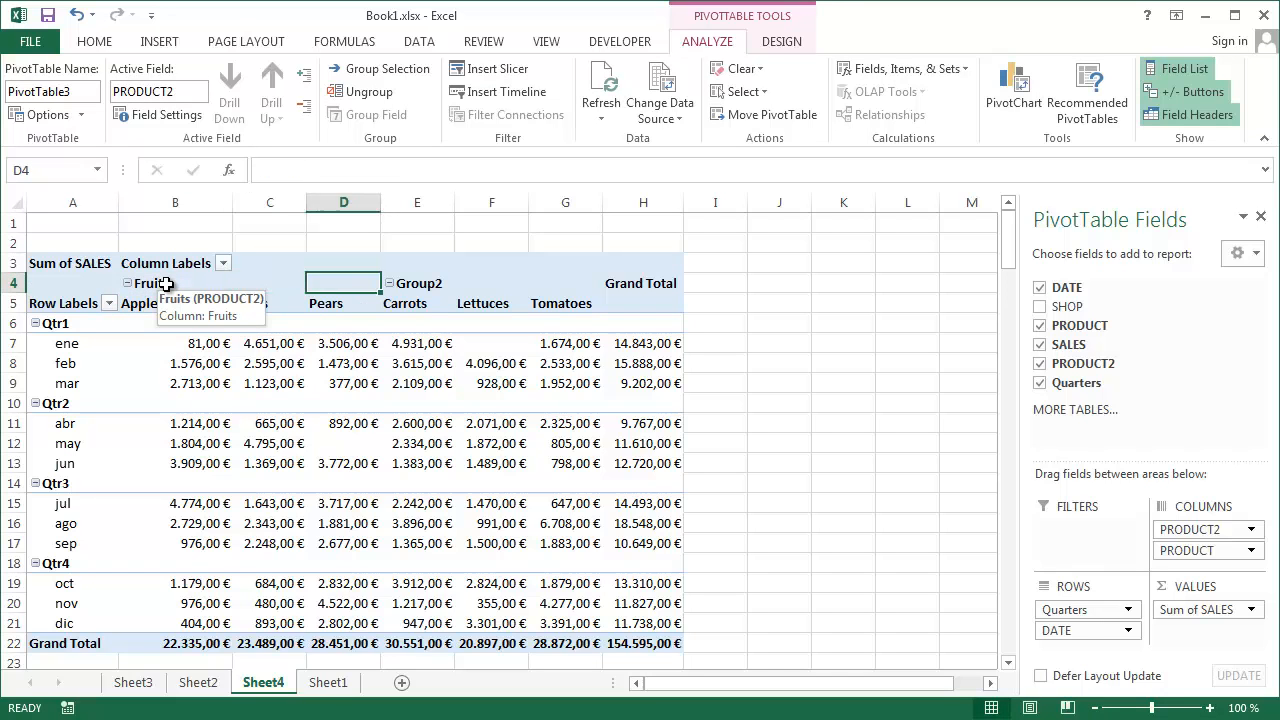
text(Vegetable)
key(Return)
key(ctrl+Home)
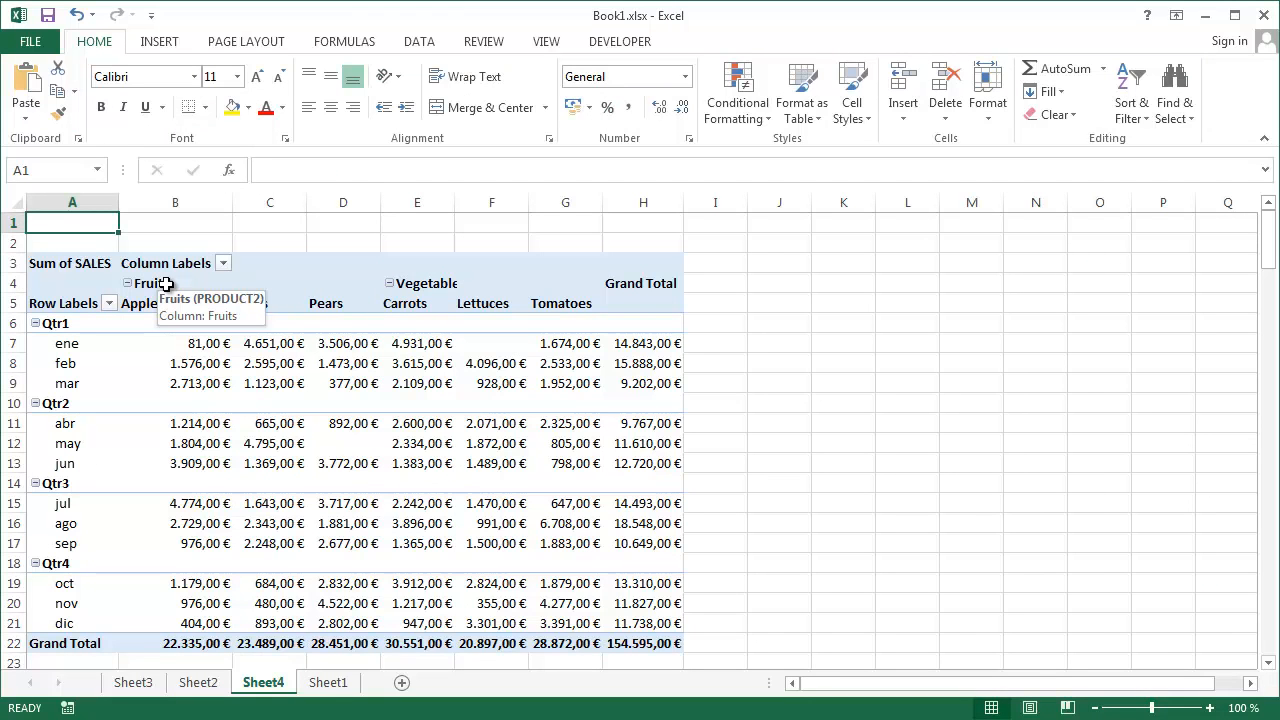
click(279, 356)
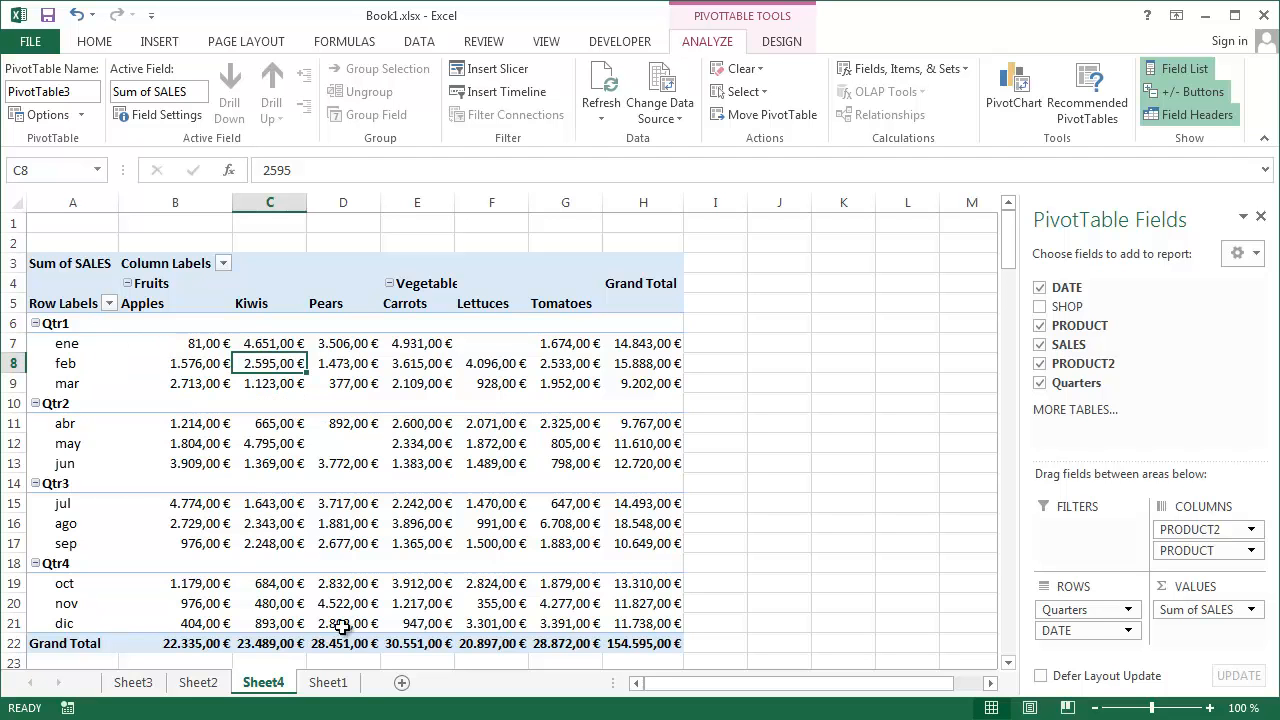
Step: Create another PivotTable on a new worksheet from the Sheet1 sales data and add SALES to its values
click(330, 682)
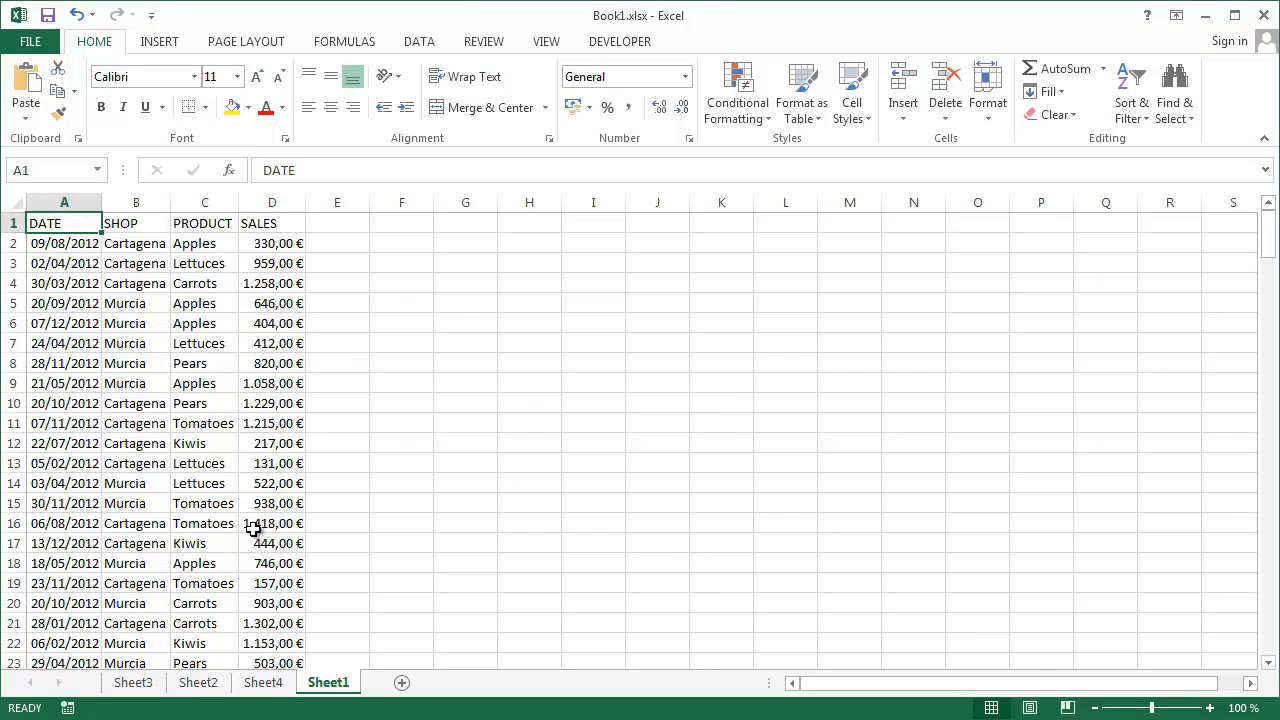
click(163, 45)
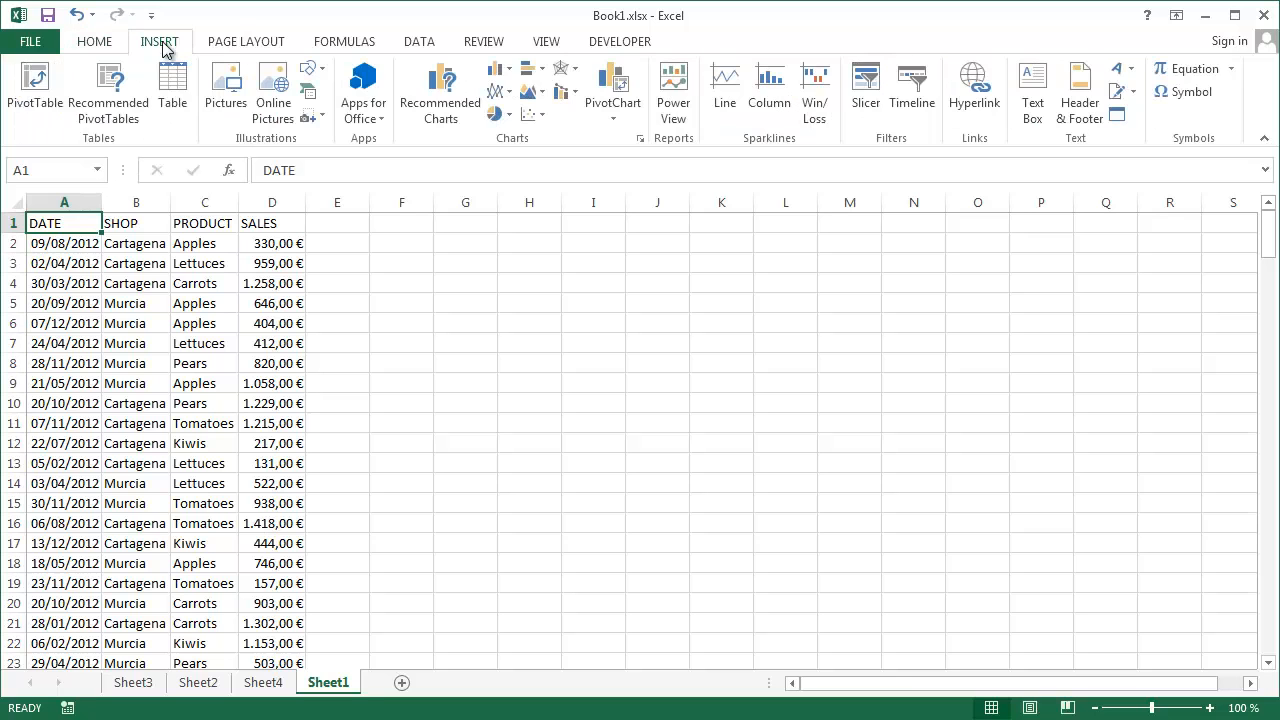
click(31, 93)
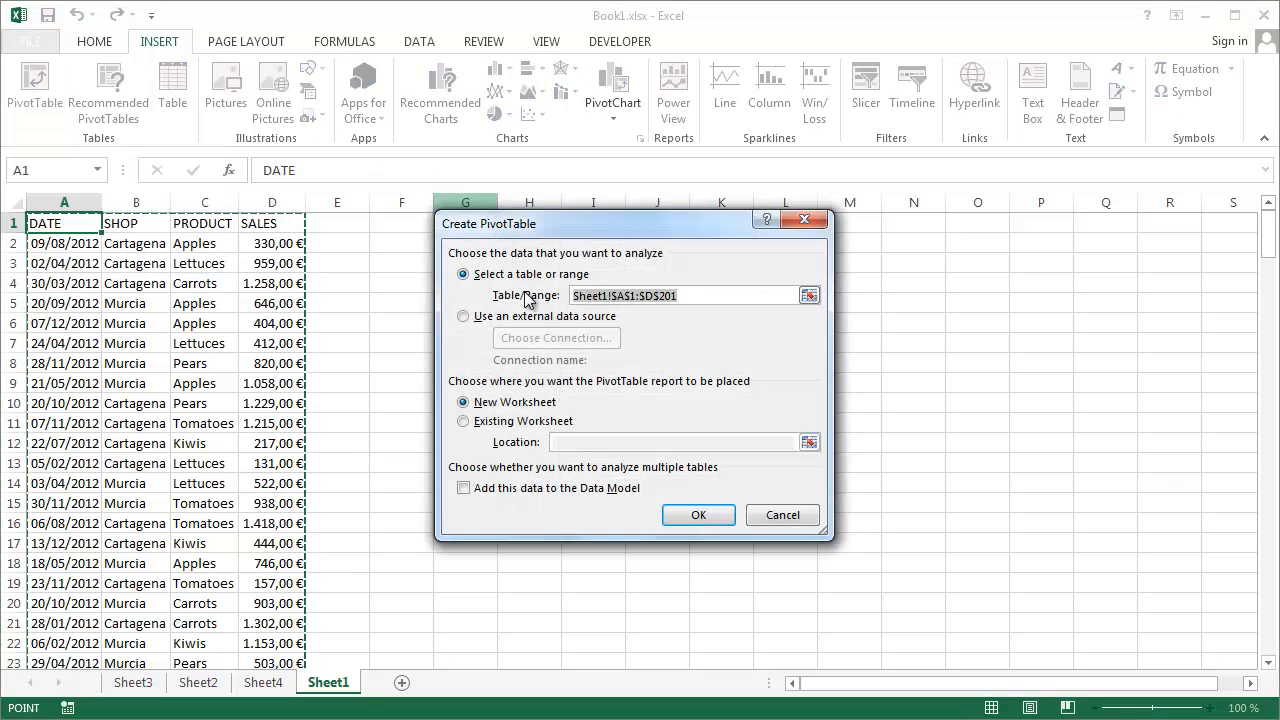
click(701, 516)
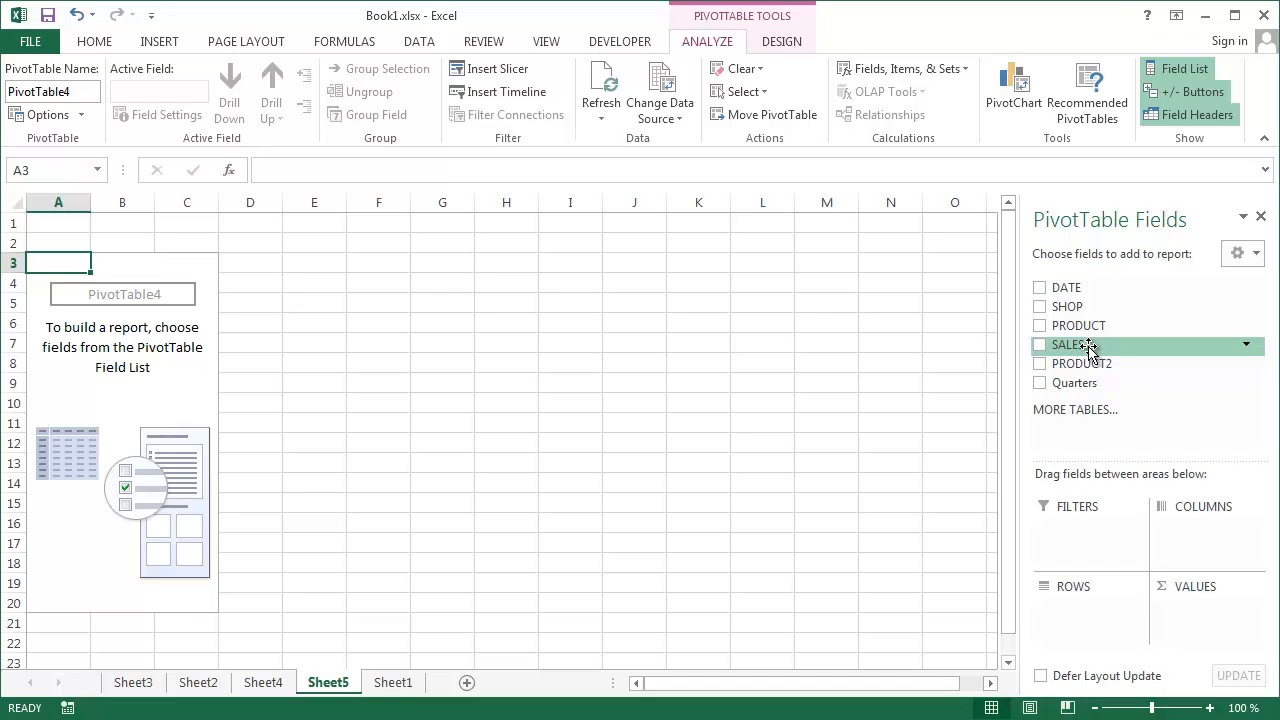
drag(1089, 349, 1215, 613)
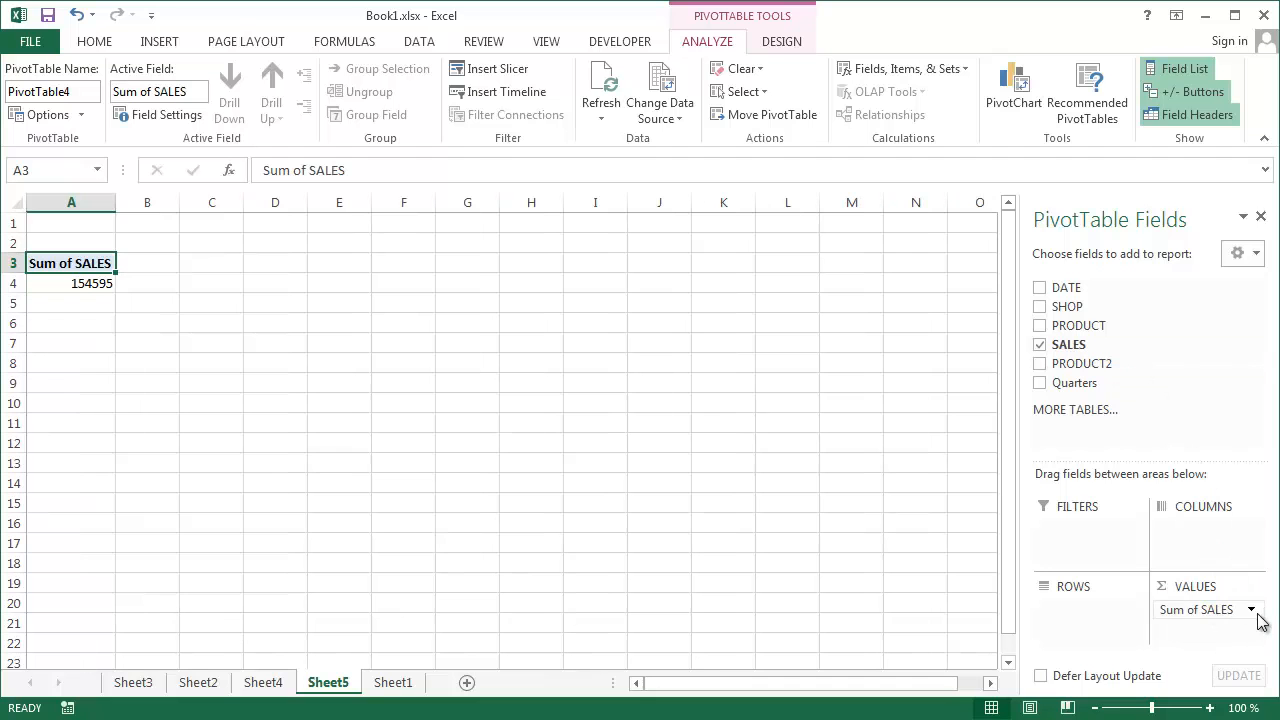
Step: Summarise the SALES value field by Count and format it as a Number with 0 decimal places
click(1254, 612)
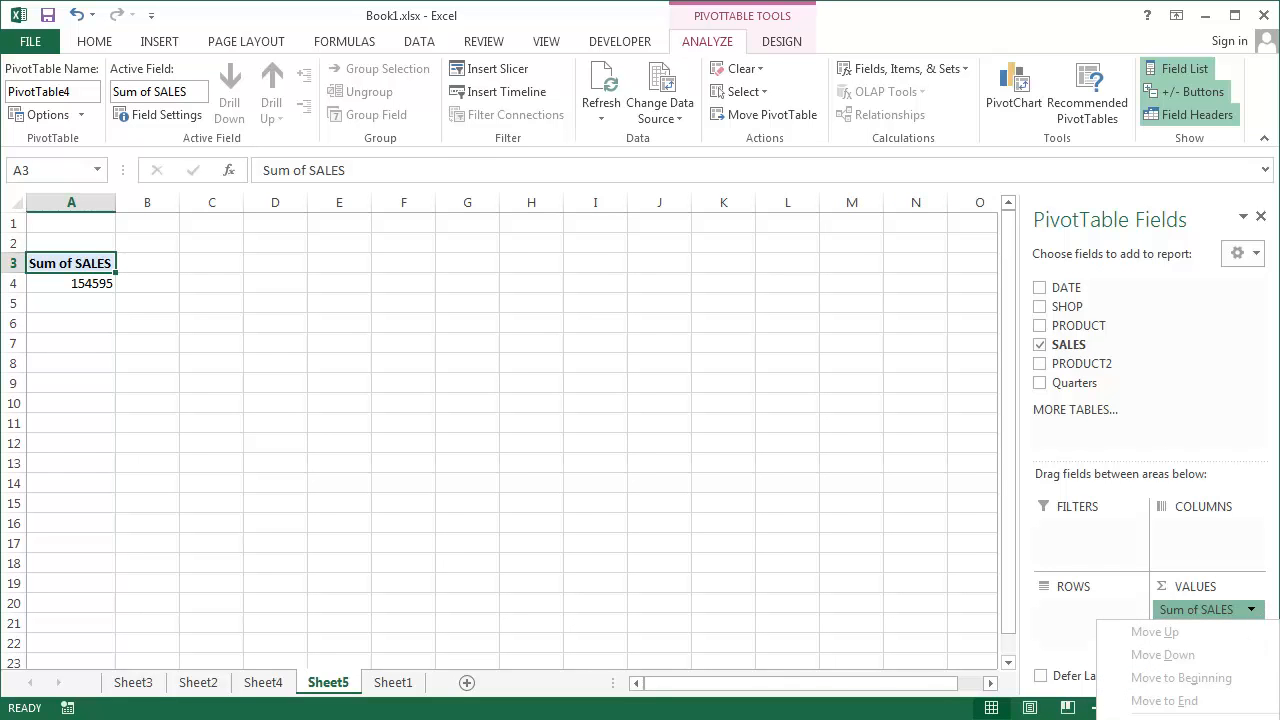
click(1240, 719)
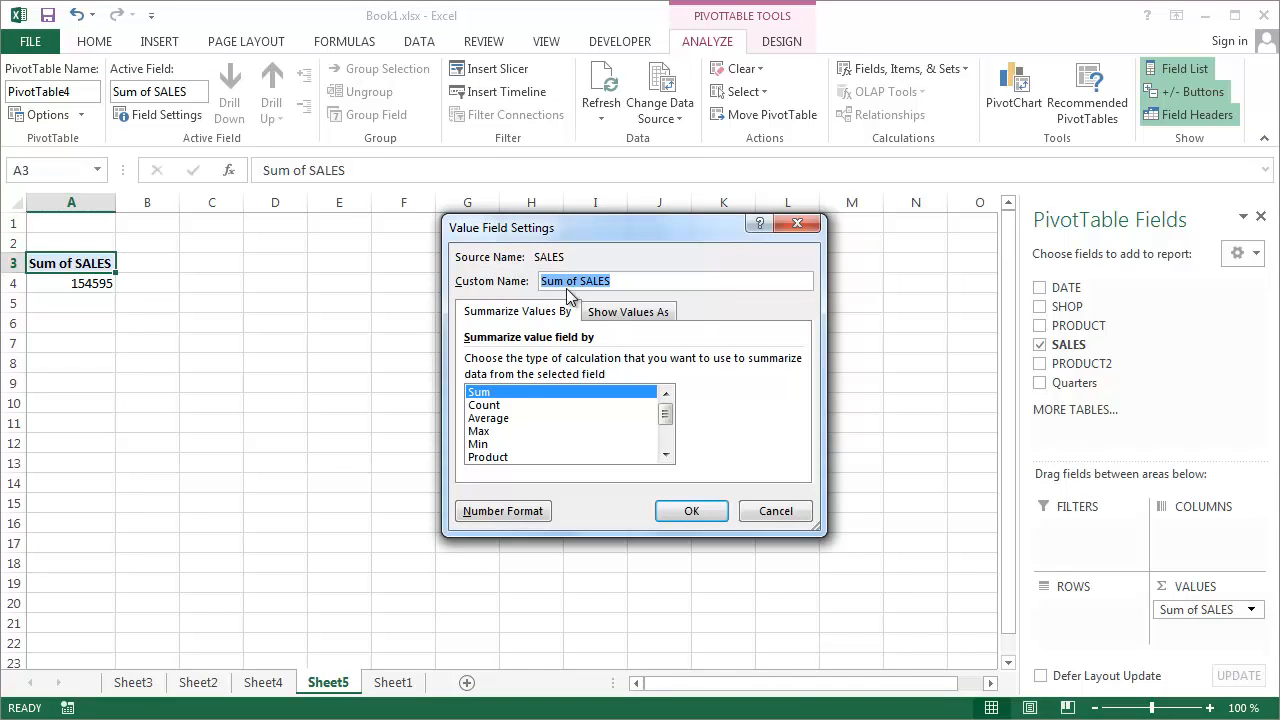
click(517, 406)
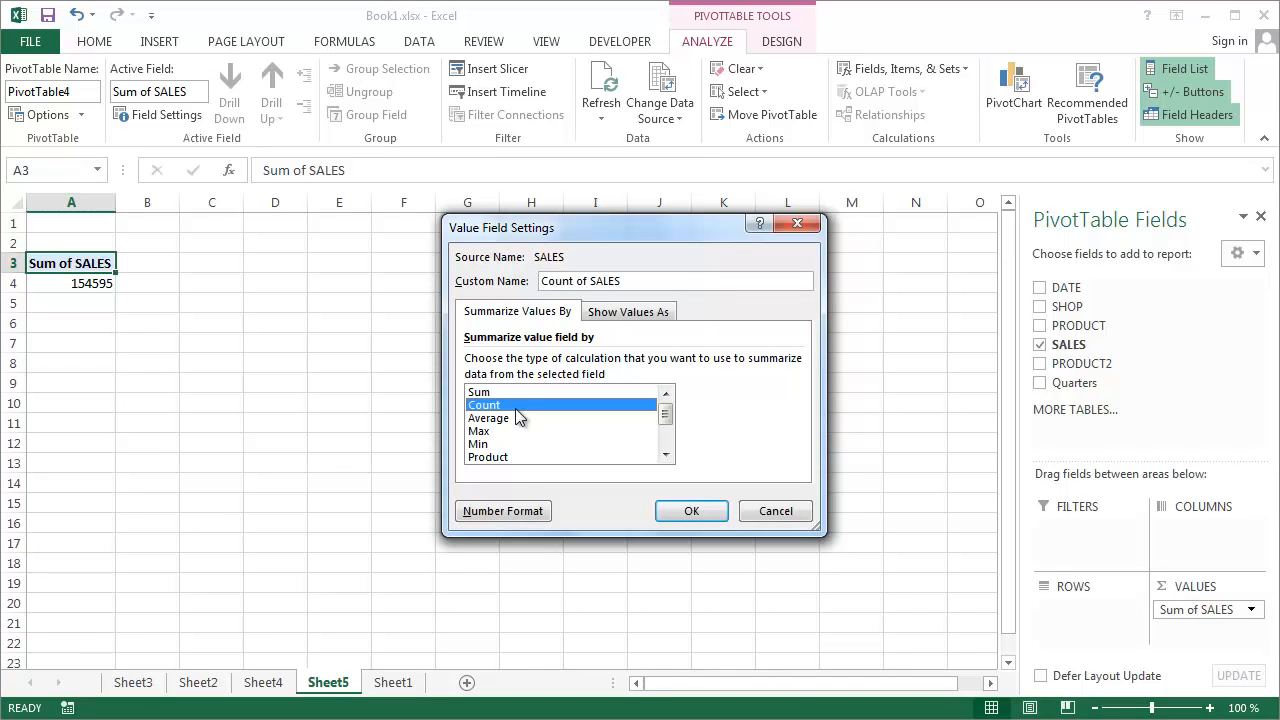
click(513, 512)
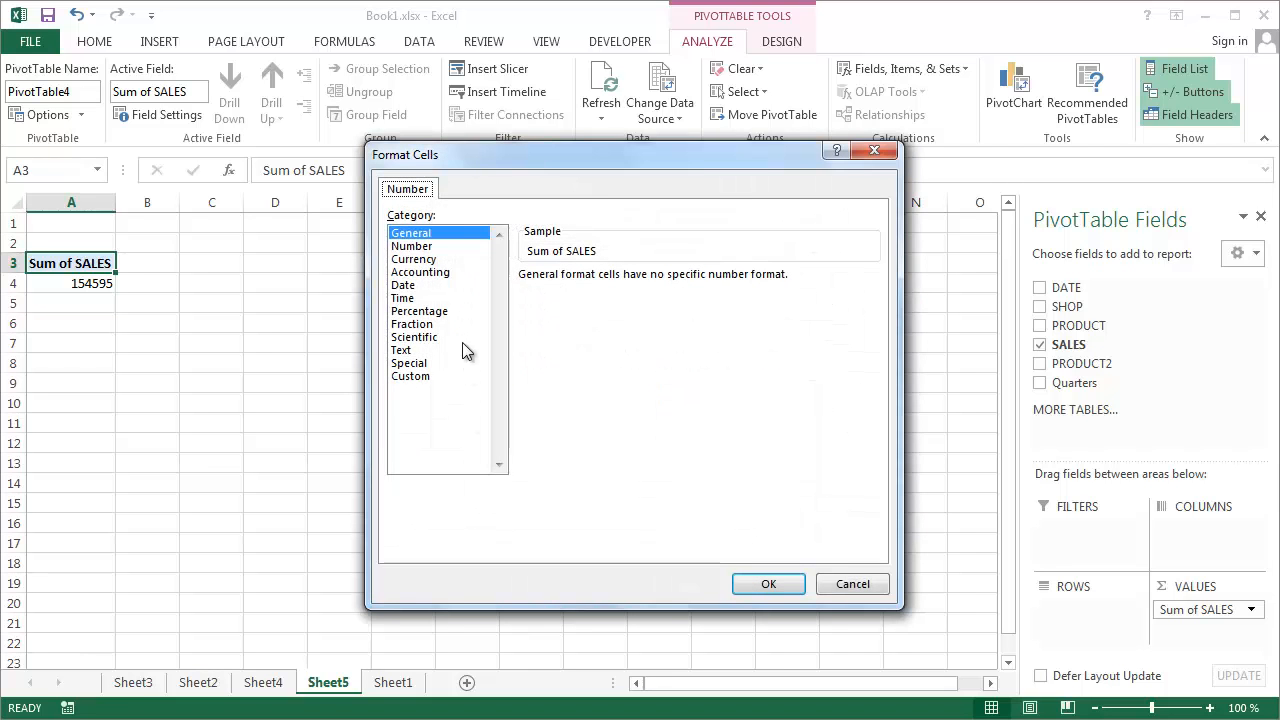
click(434, 246)
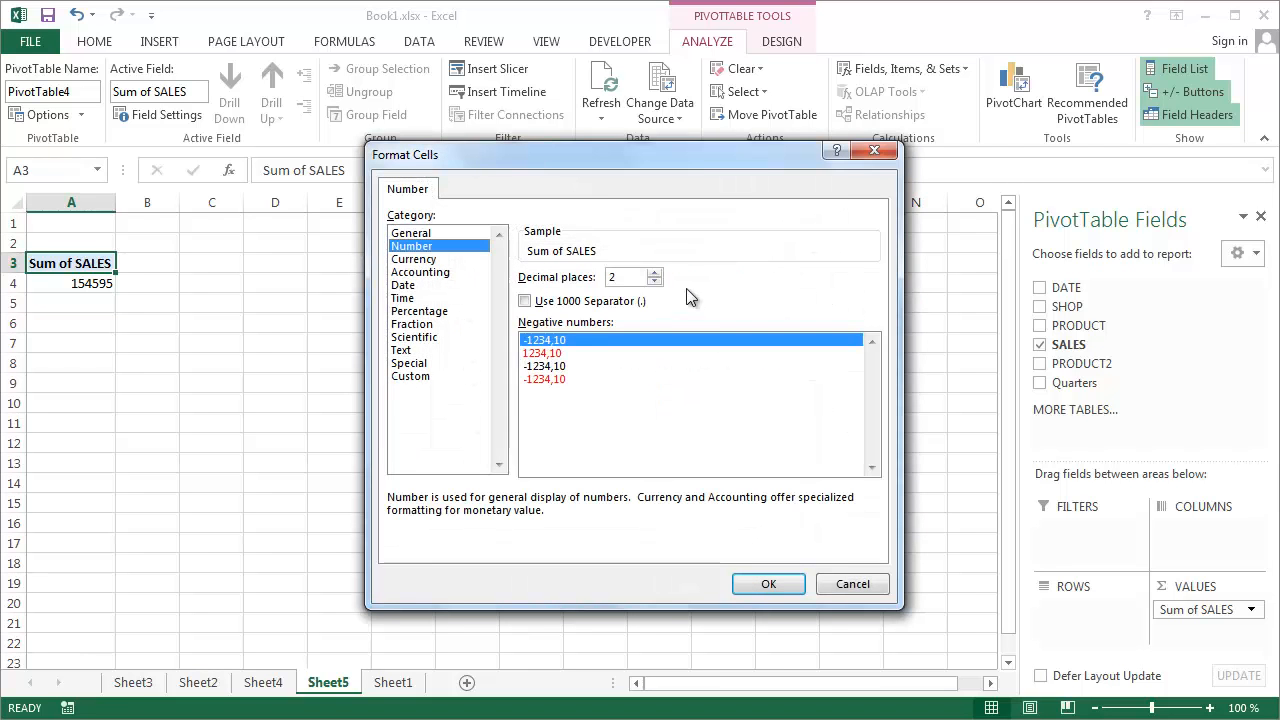
click(655, 281)
click(655, 281)
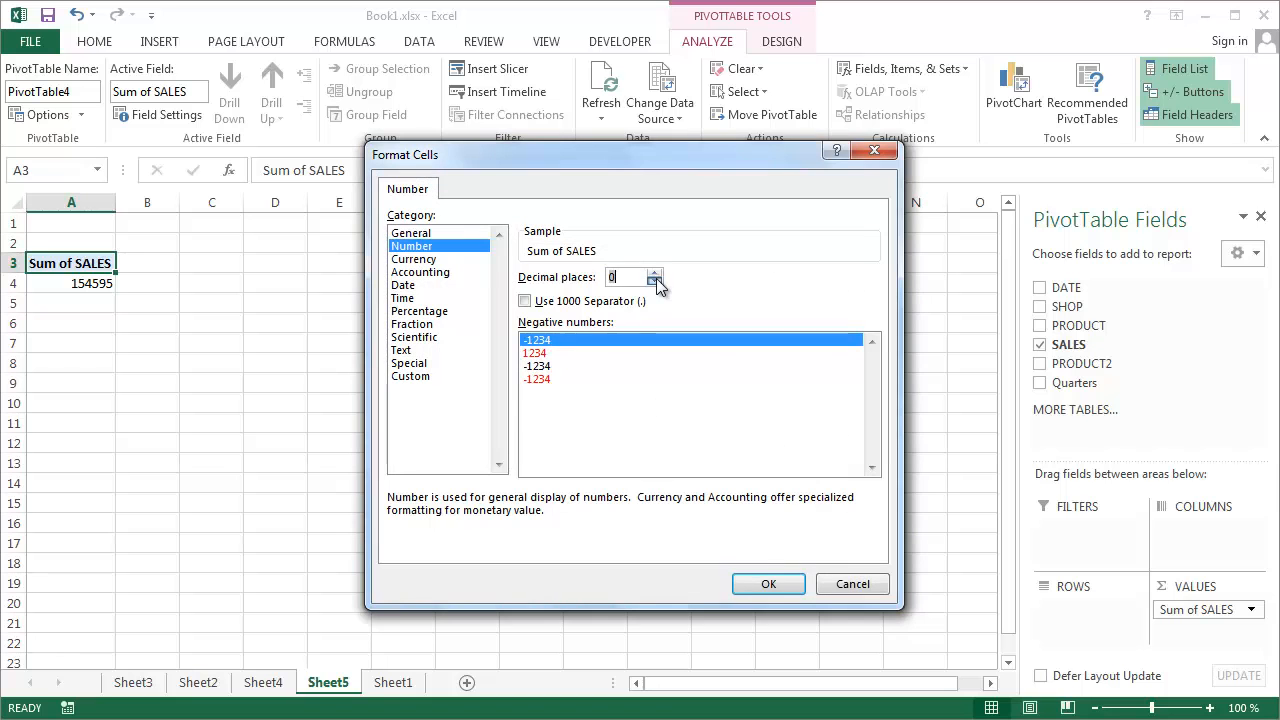
click(777, 585)
click(691, 511)
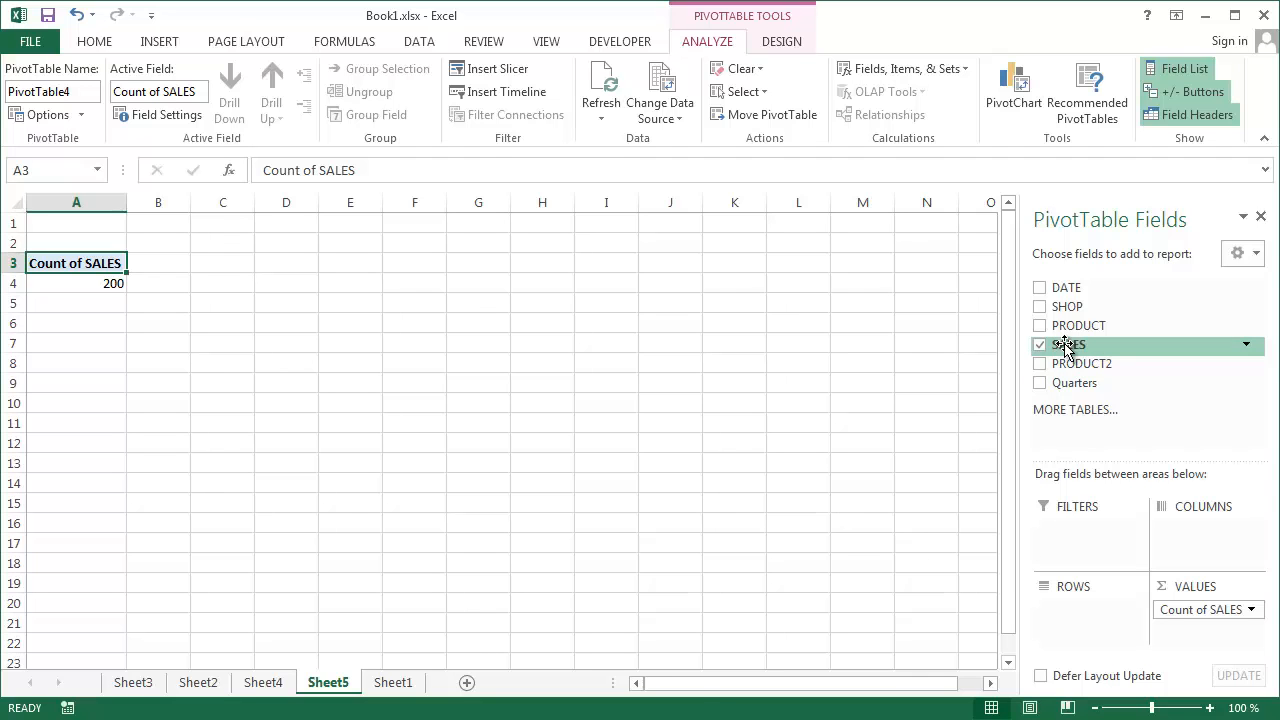
Step: Add SALES to the rows and group its labels from 0 to 1500 in intervals of 100
drag(1066, 346, 1081, 617)
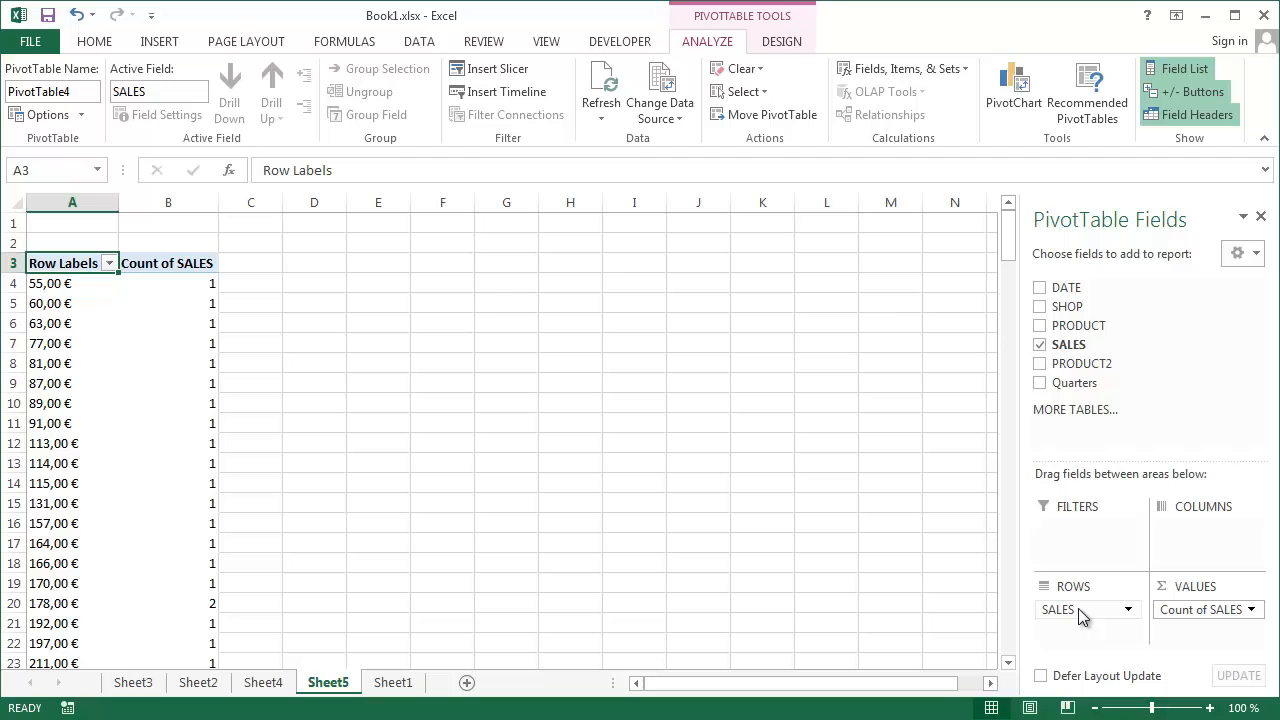
click(66, 285)
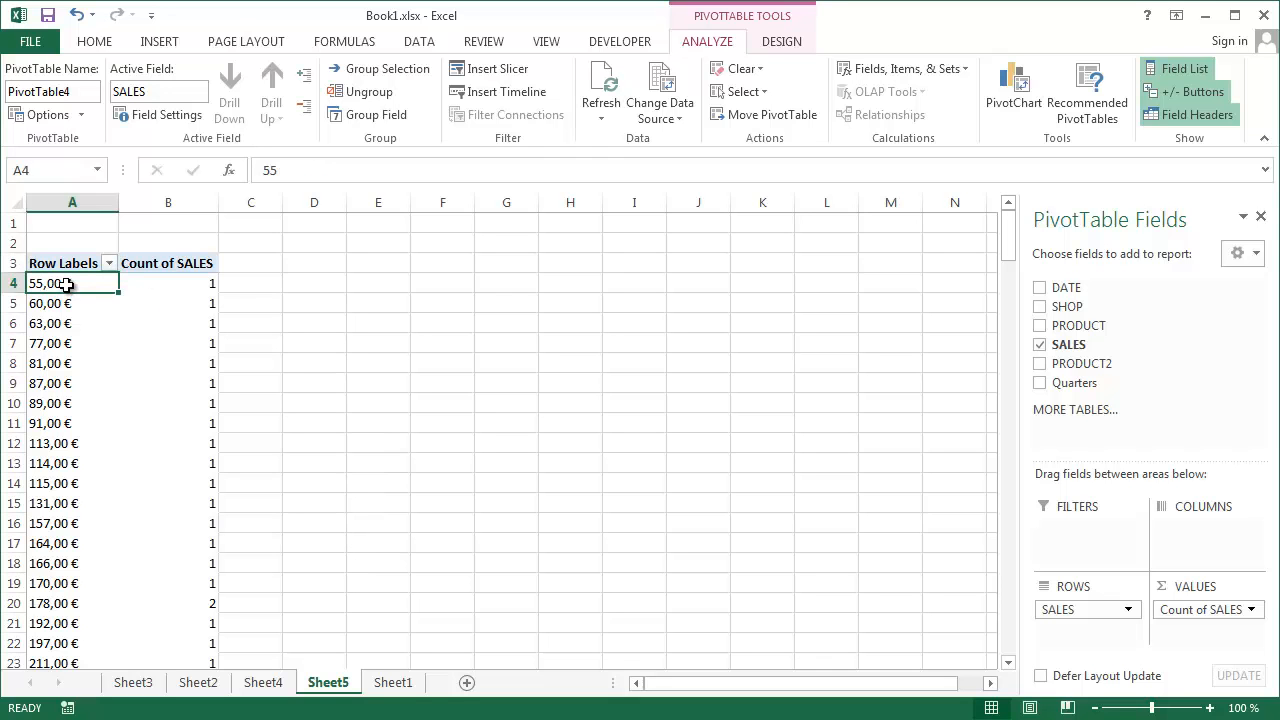
right_click(66, 285)
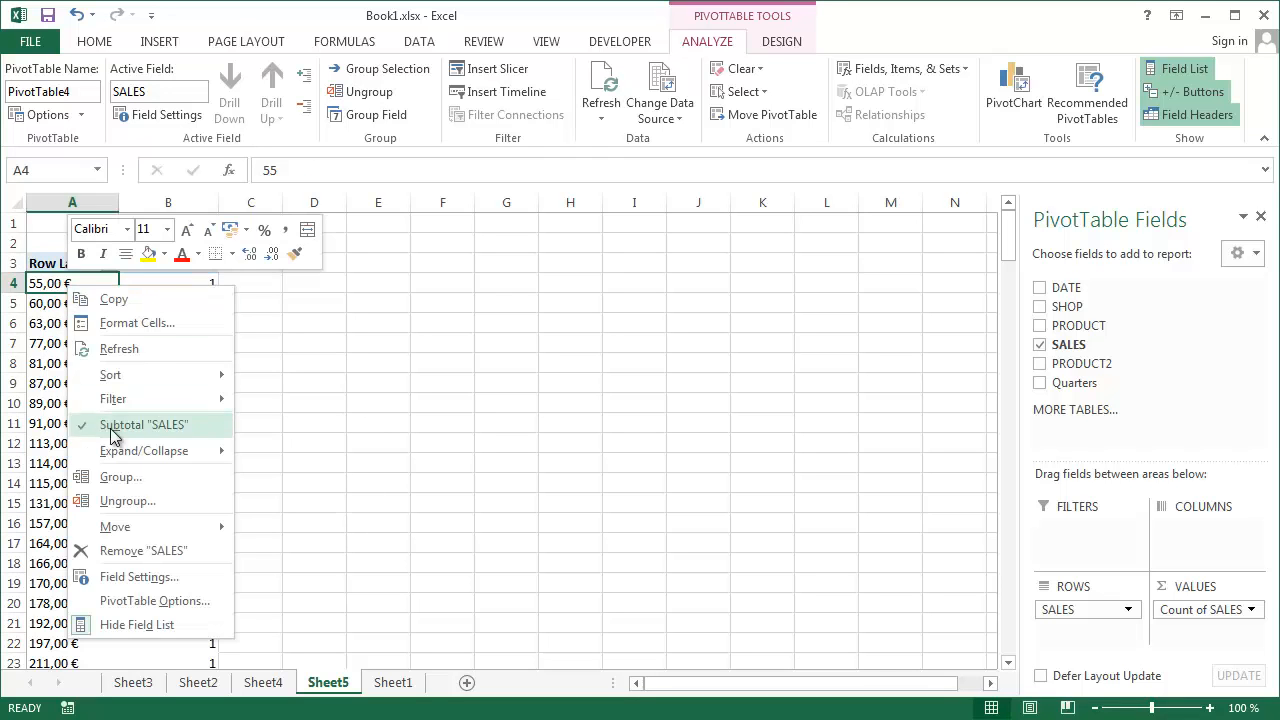
click(118, 477)
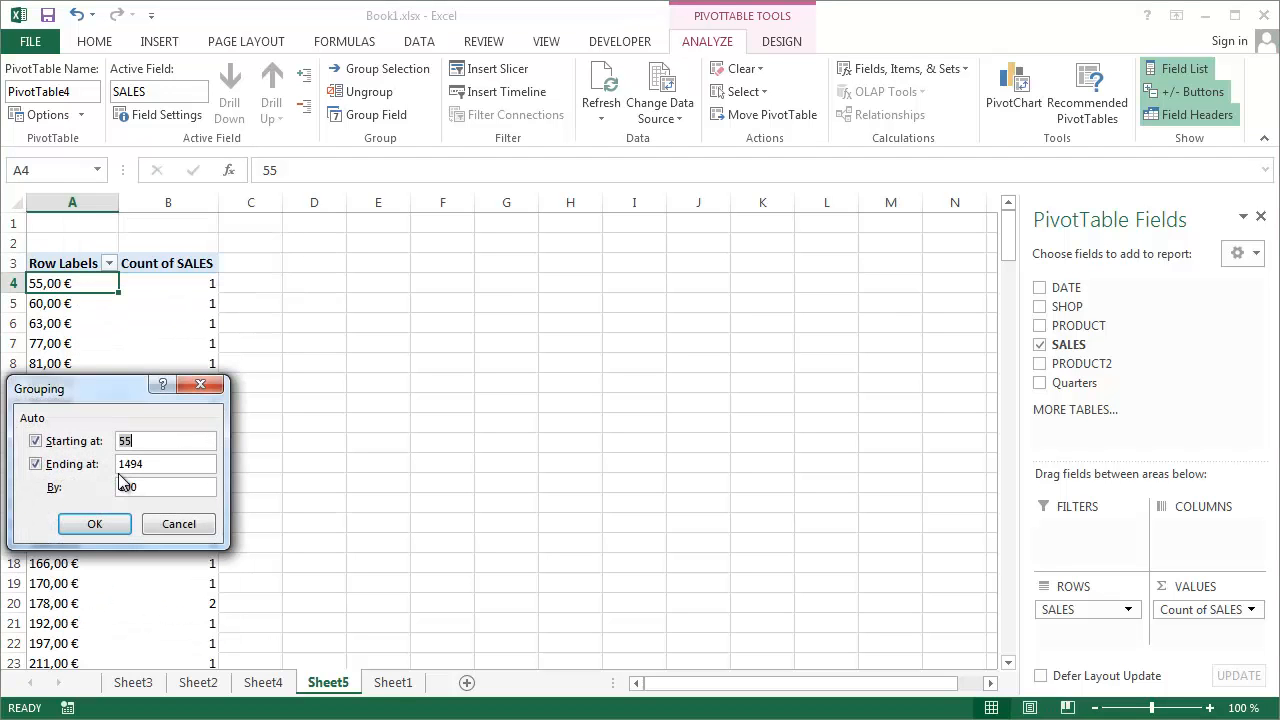
drag(65, 395, 330, 258)
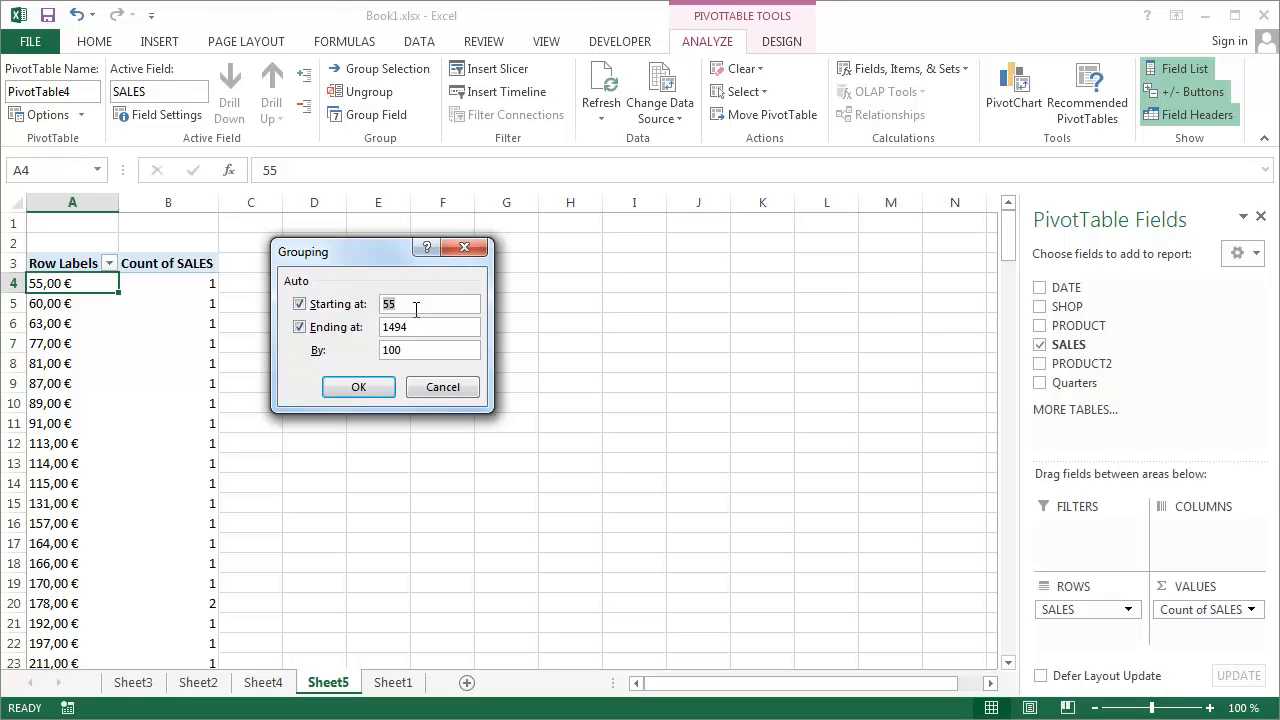
text(0)
click(421, 327)
key(BackSpace)
key(BackSpace)
text(500)
click(366, 391)
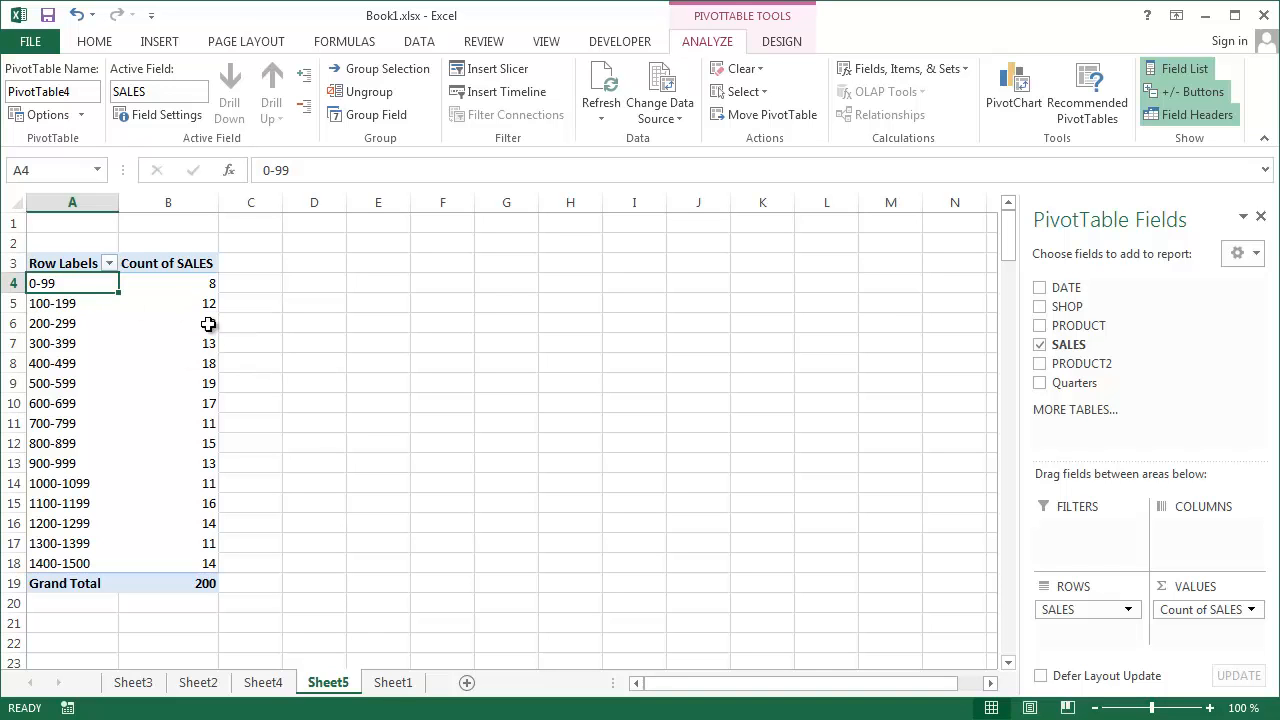
Step: Change the SALES row grouping to start at 1, ending at 1500 in intervals of 100
mouse_move(182, 585)
right_click(75, 289)
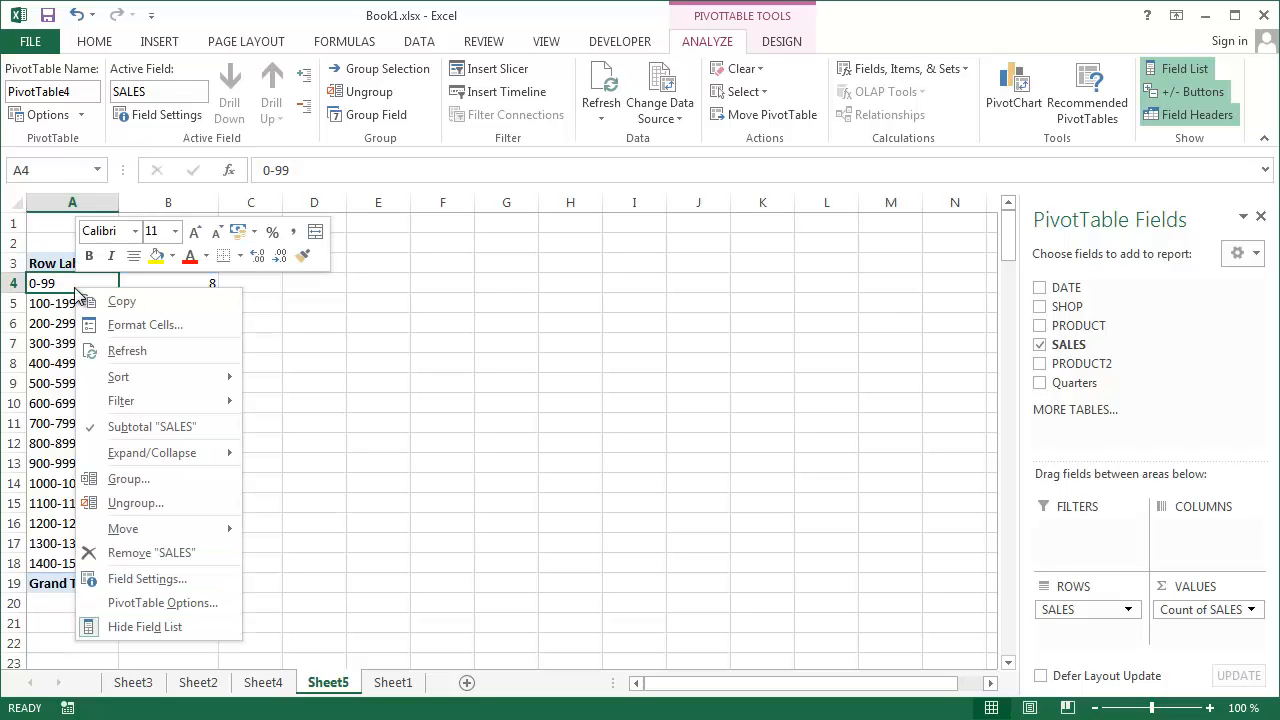
click(122, 480)
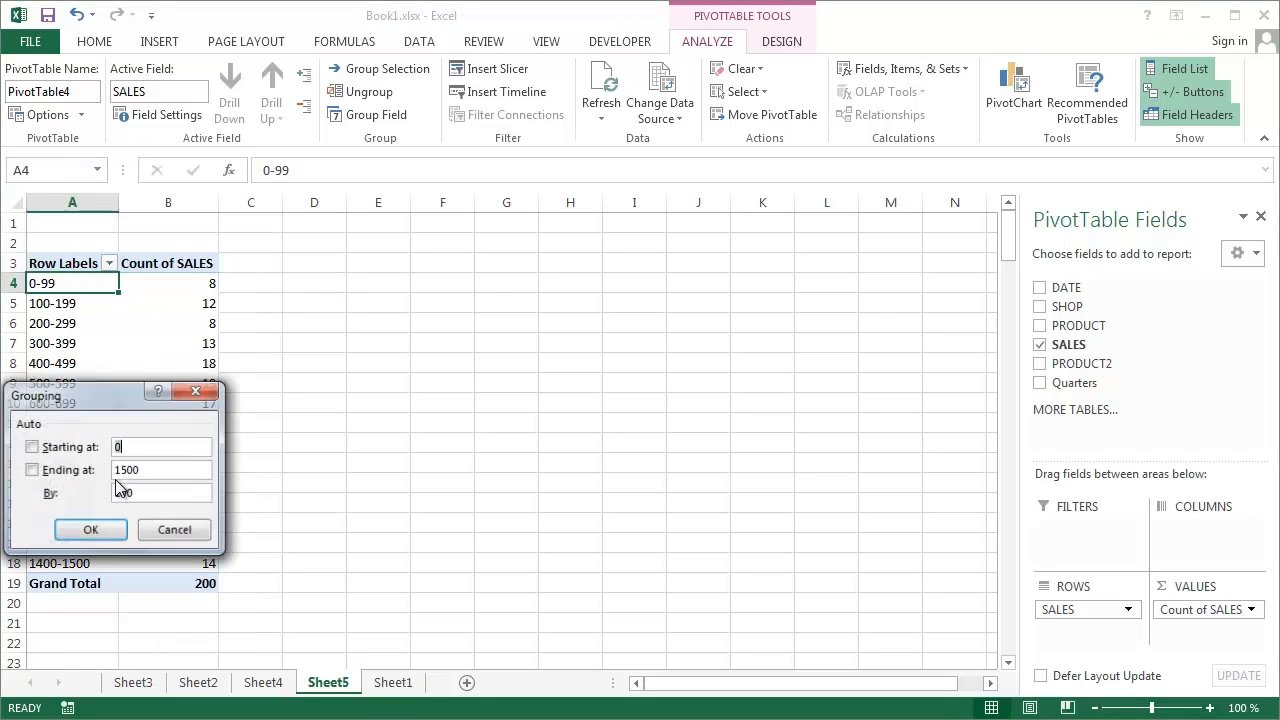
text(1)
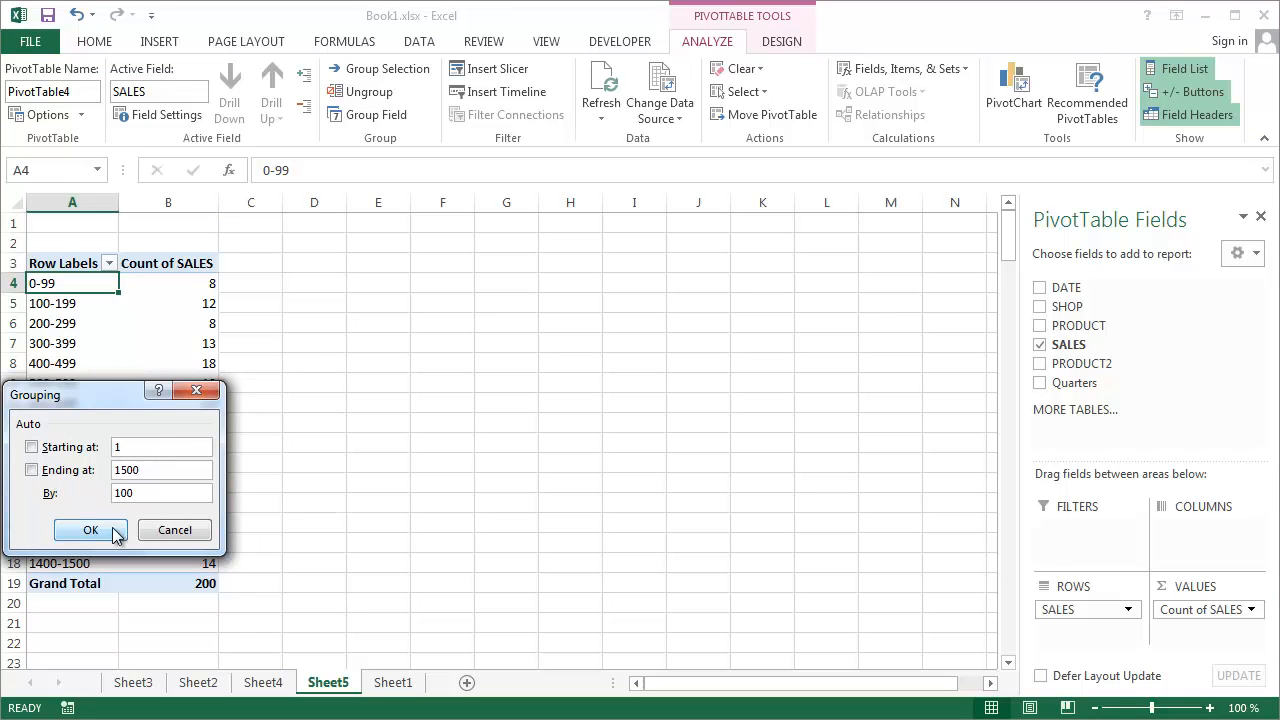
click(112, 535)
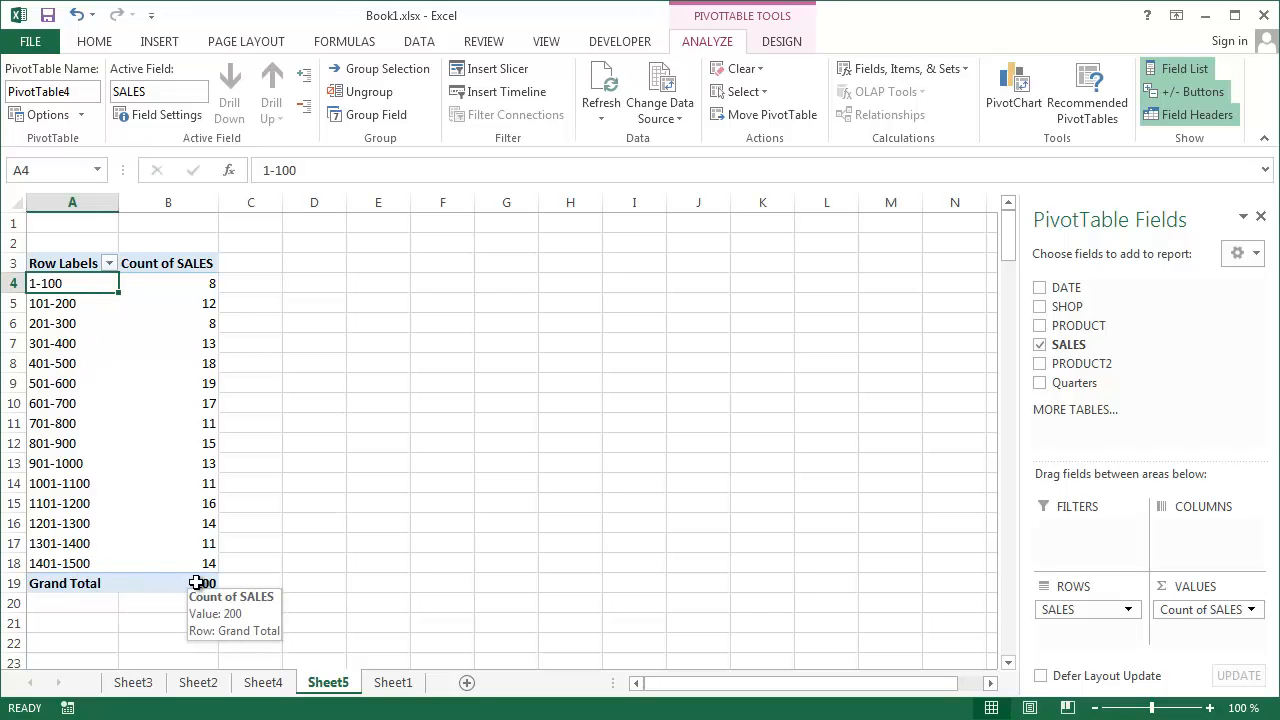
Step: Look over the source data on Sheet1 and return to cell A1 of the Sheet2 PivotTable and chart
click(56, 224)
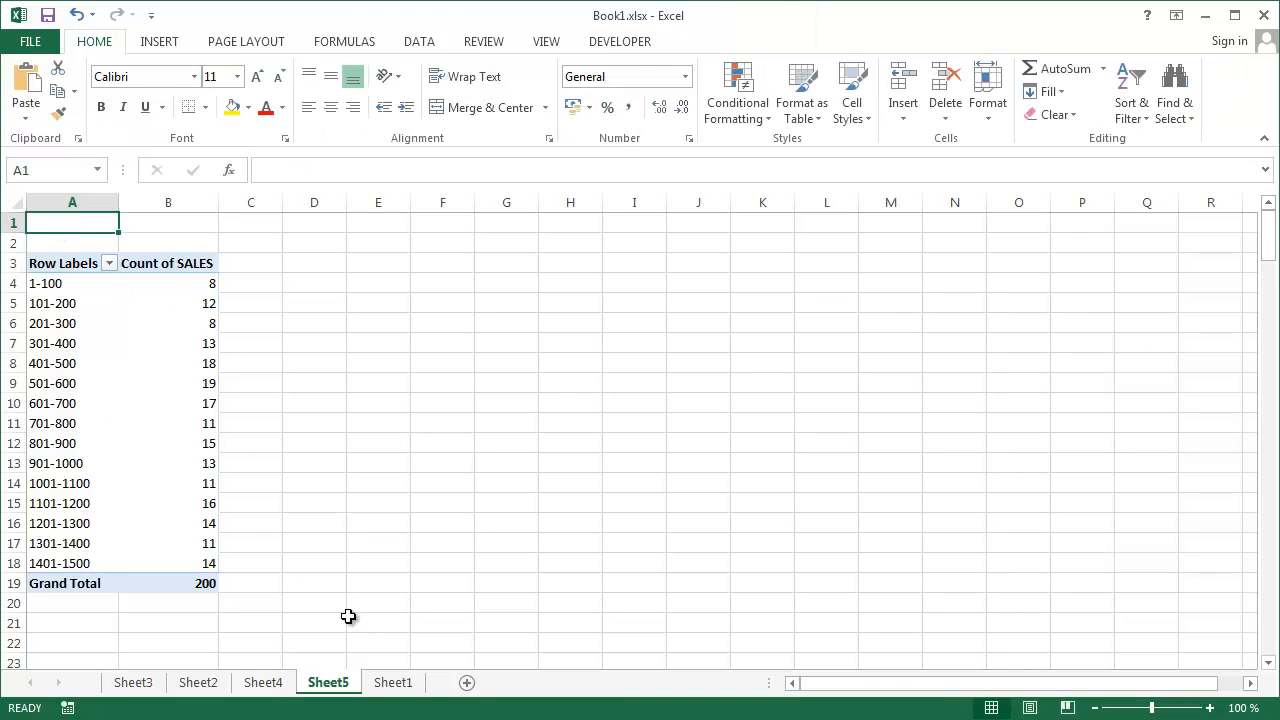
click(394, 684)
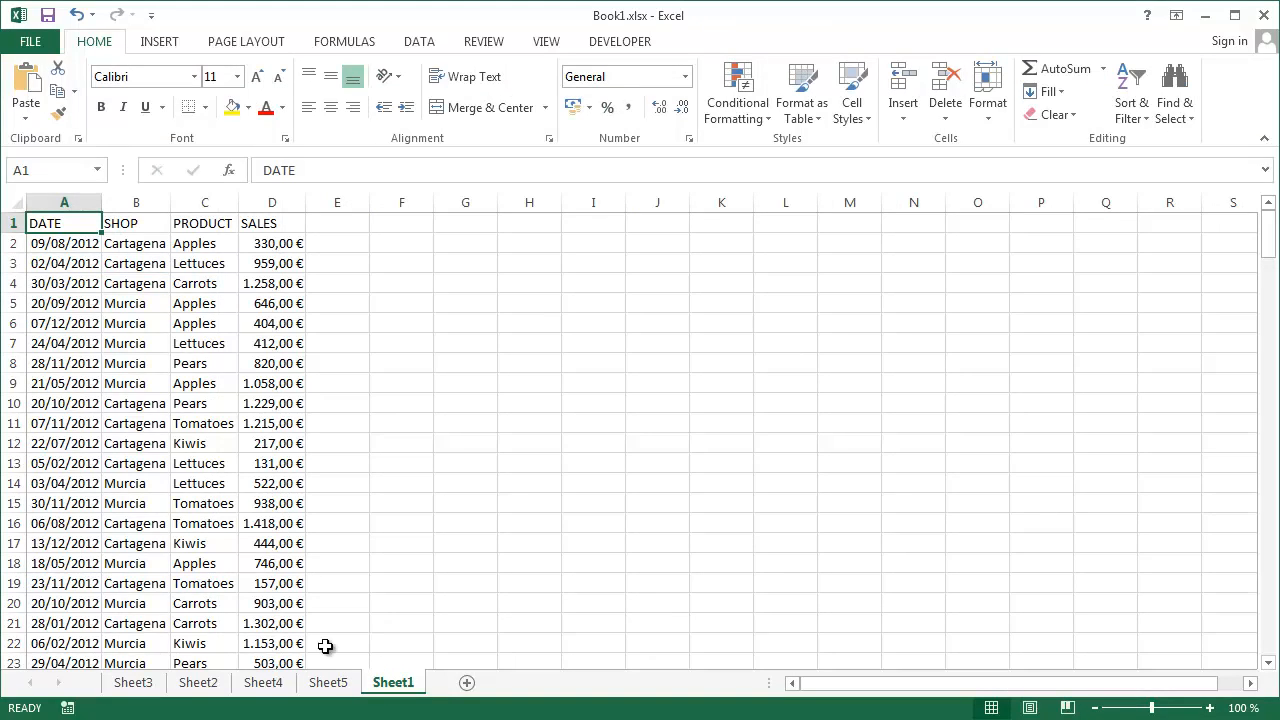
click(198, 684)
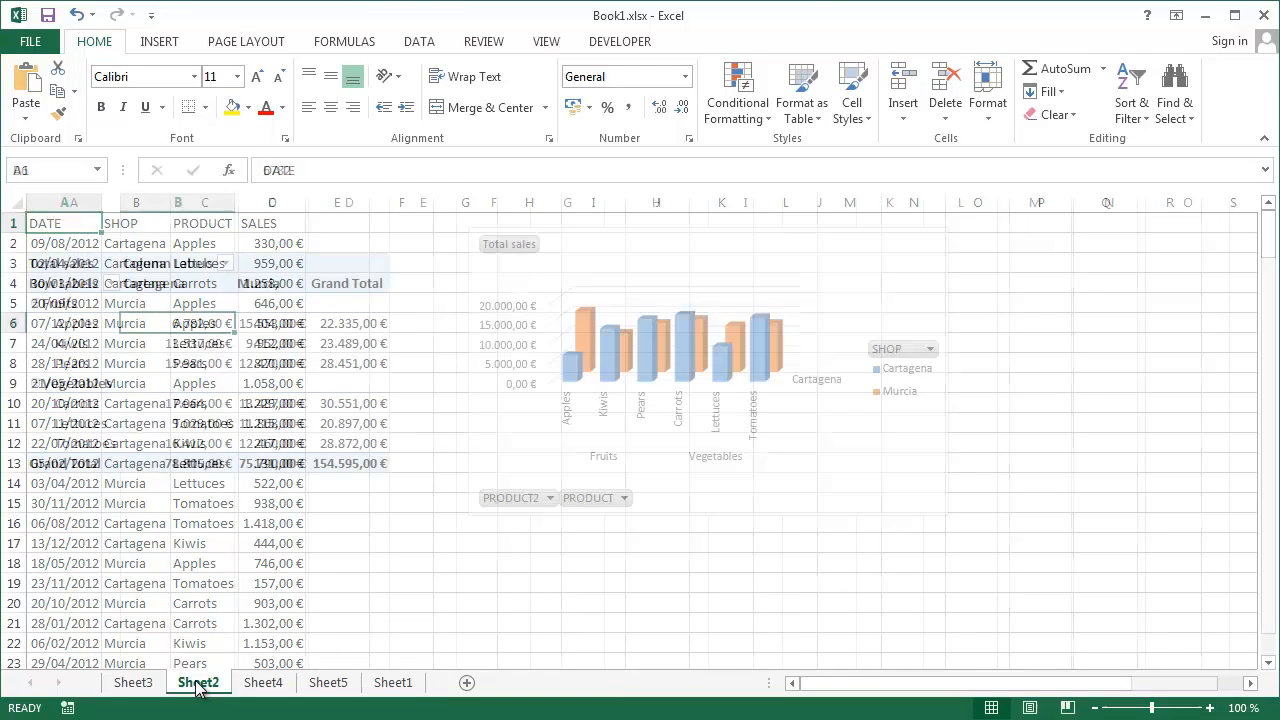
click(70, 228)
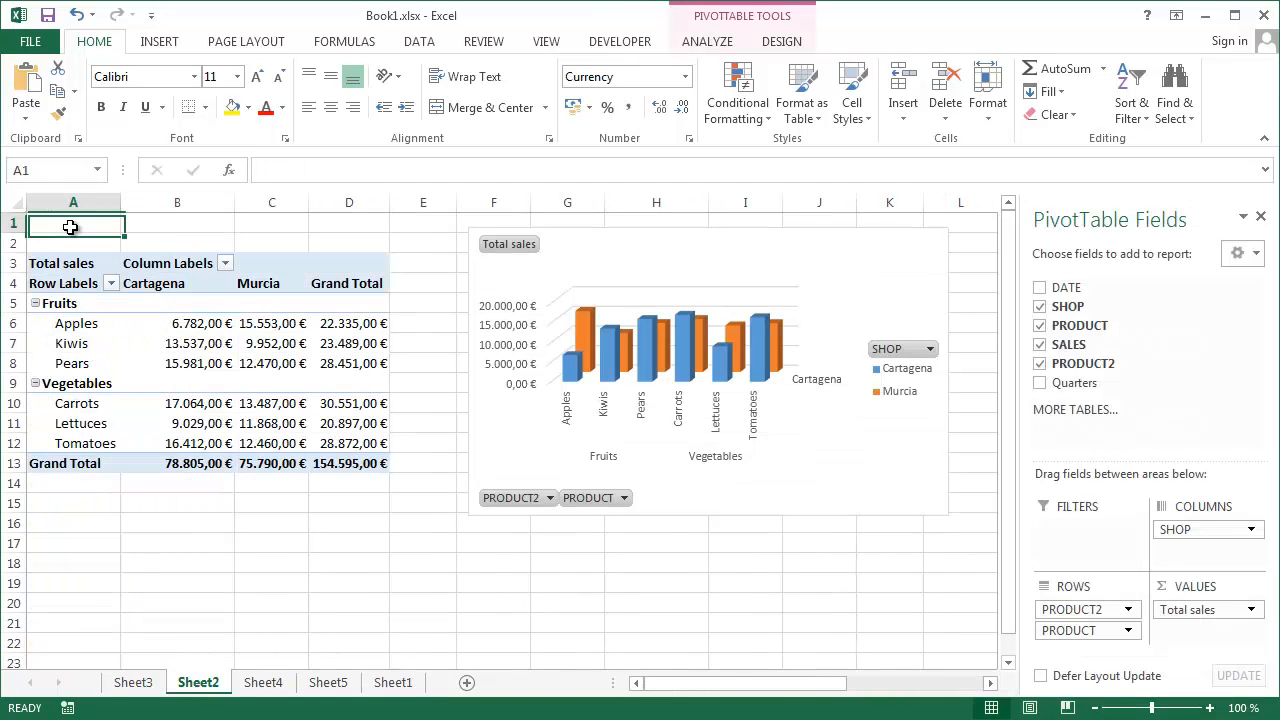